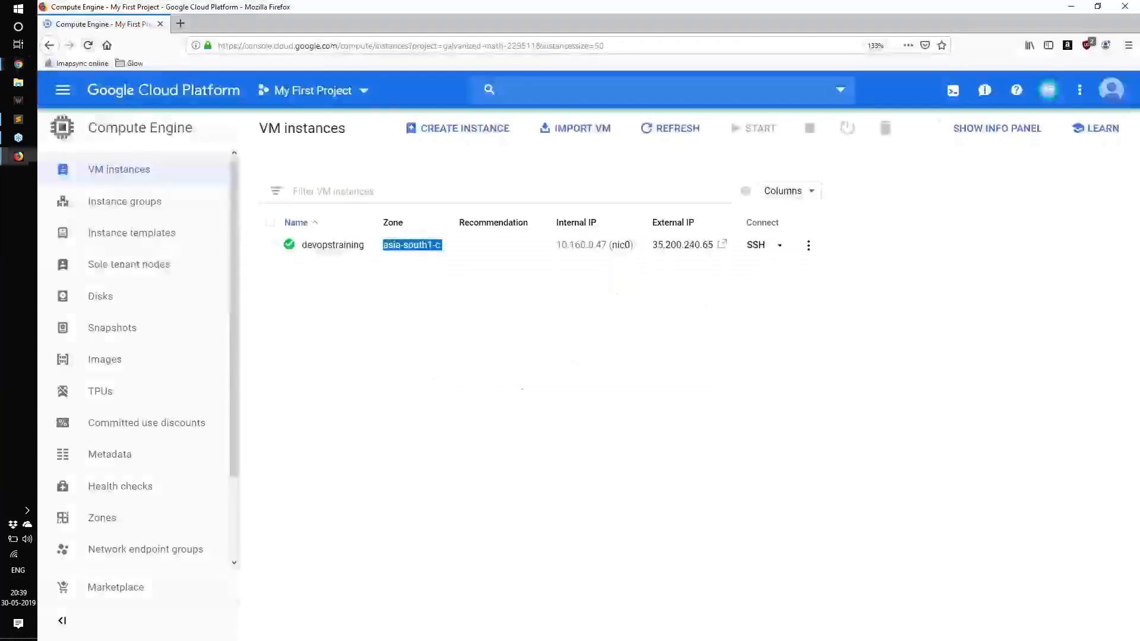
Step: Switch to the devopstraining root SSH terminal and clear its screen
key("alt+Tab")
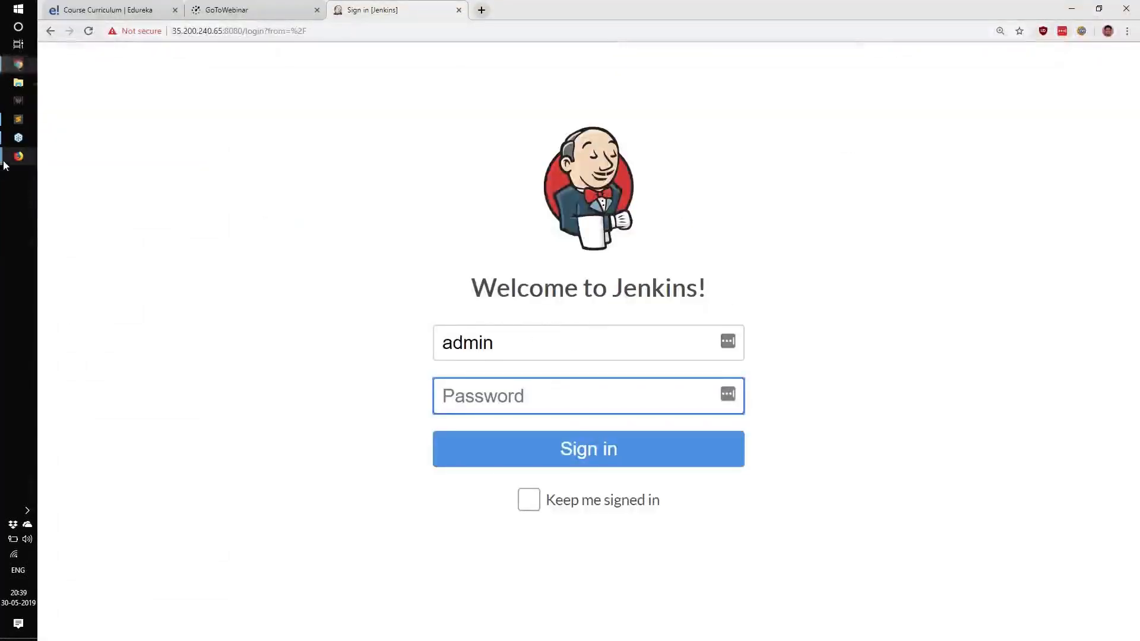
mouse_move(18, 157)
left_click(92, 235)
type("clear")
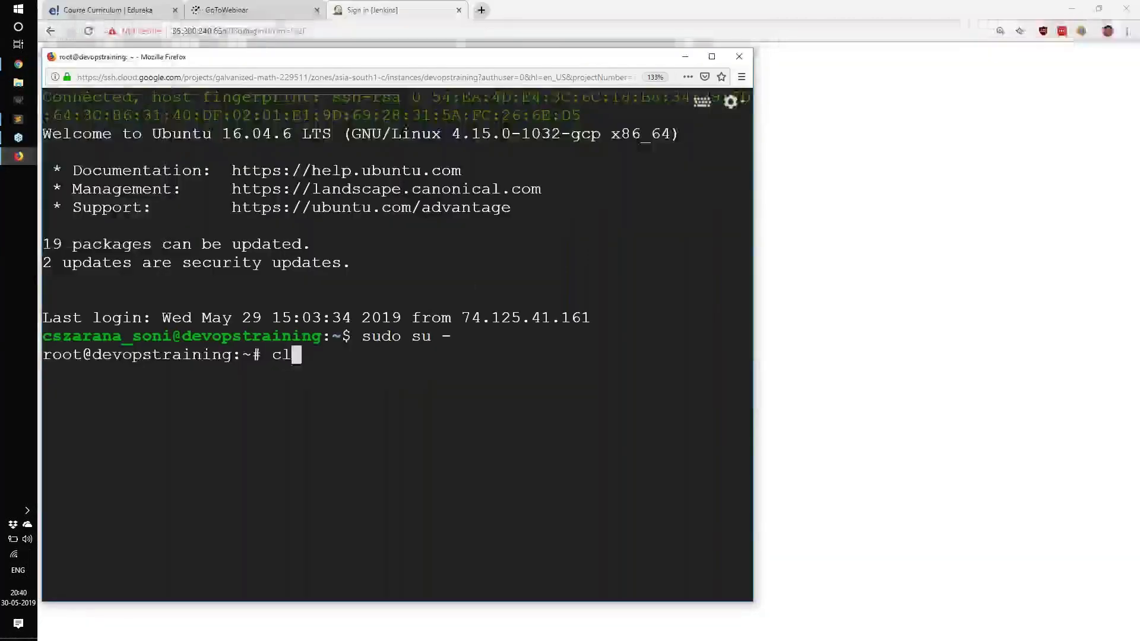
key("Return")
Step: Recall the cat /var/lib/jenkins/secrets/initialAdminPassword command from the shell history and run it to print the Jenkins admin password
key("ctrl+r")
type("sec")
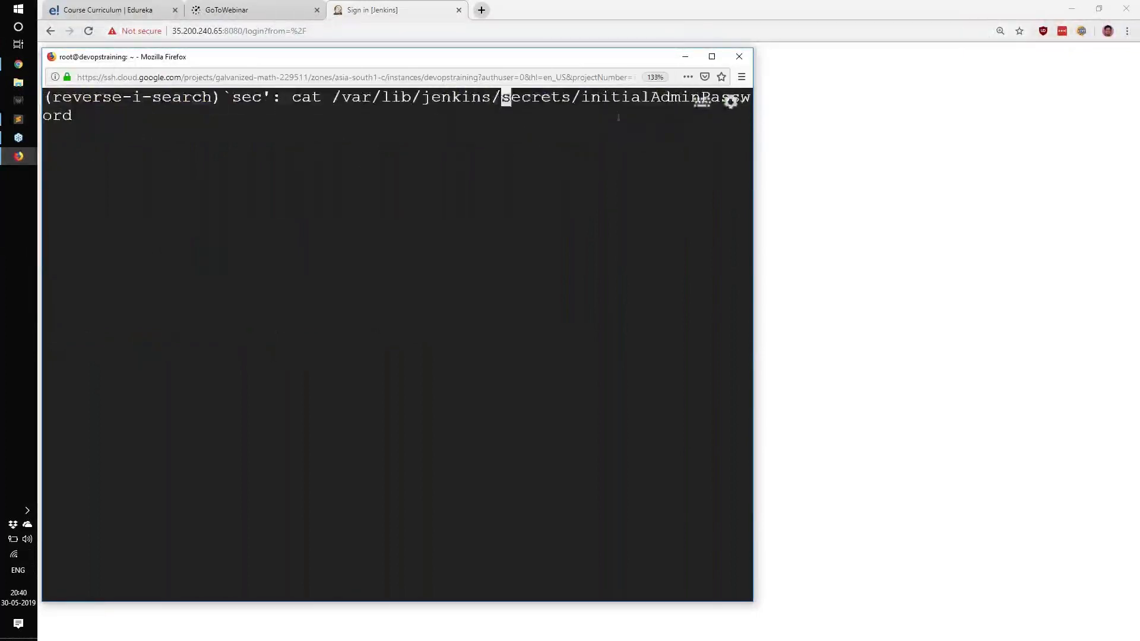
left_click_drag(501, 102, 569, 107)
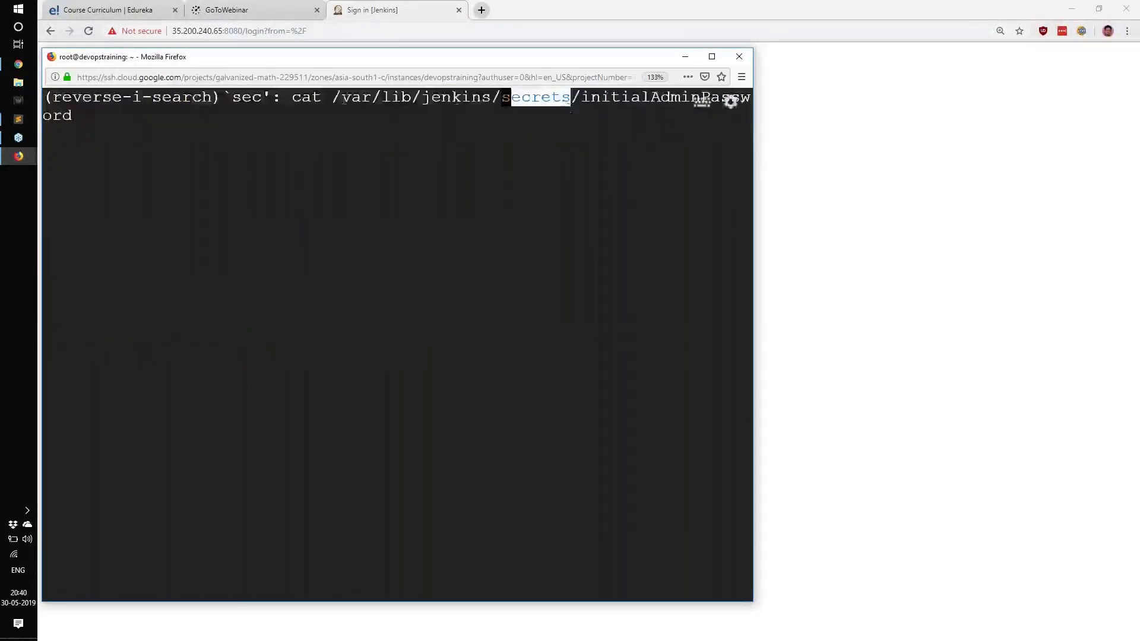
left_click_drag(331, 96, 364, 132)
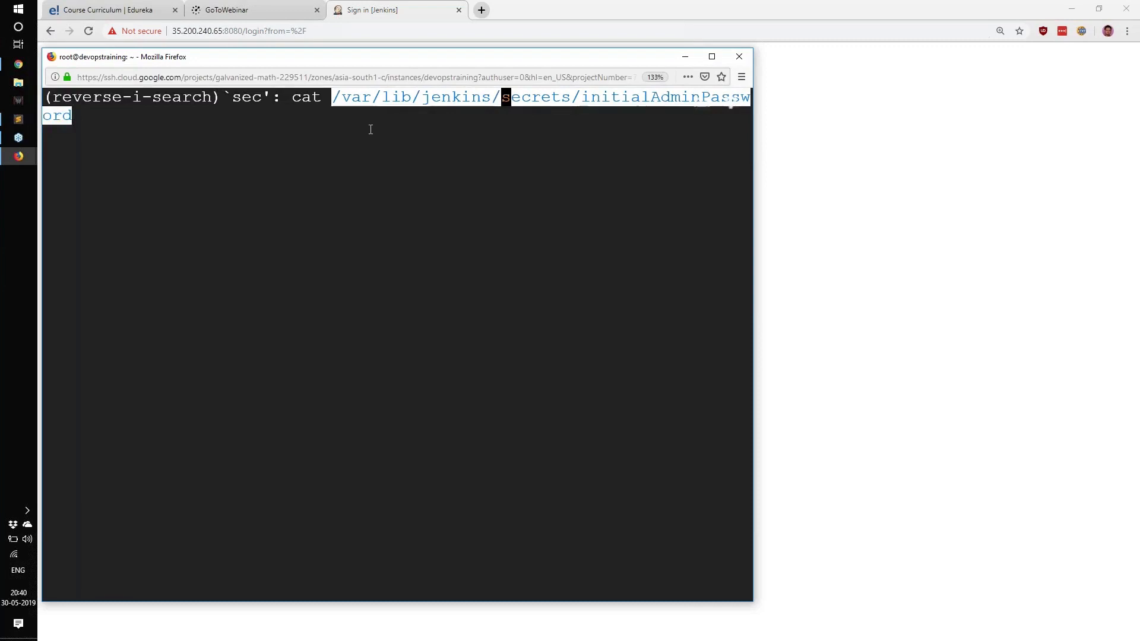
left_click(394, 132)
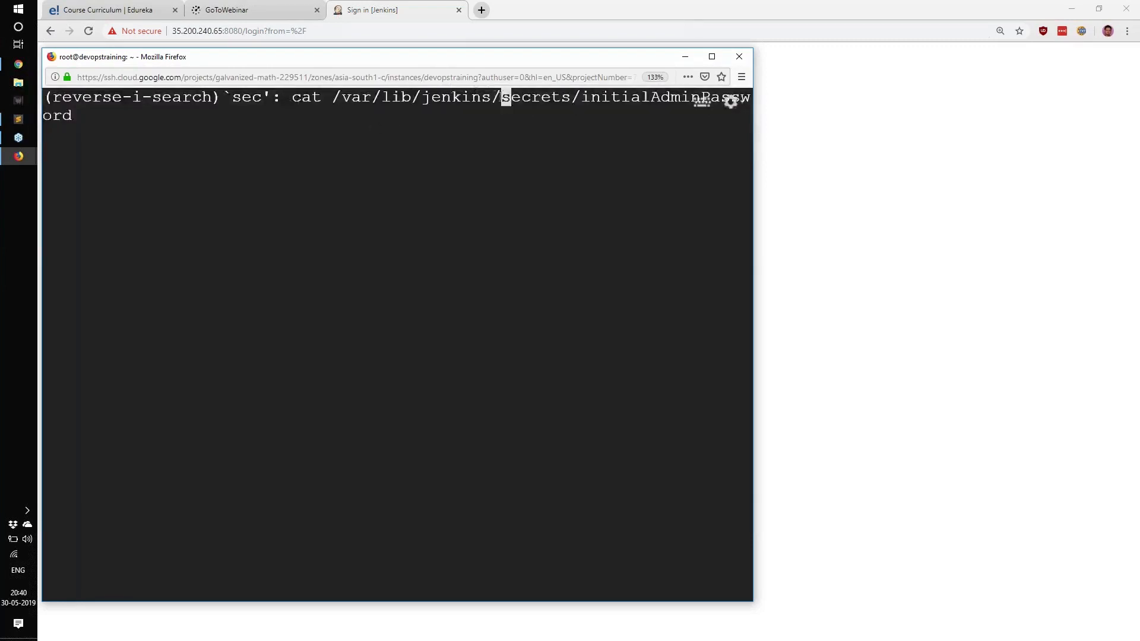
double_click(540, 98)
left_click_drag(300, 97, 344, 118)
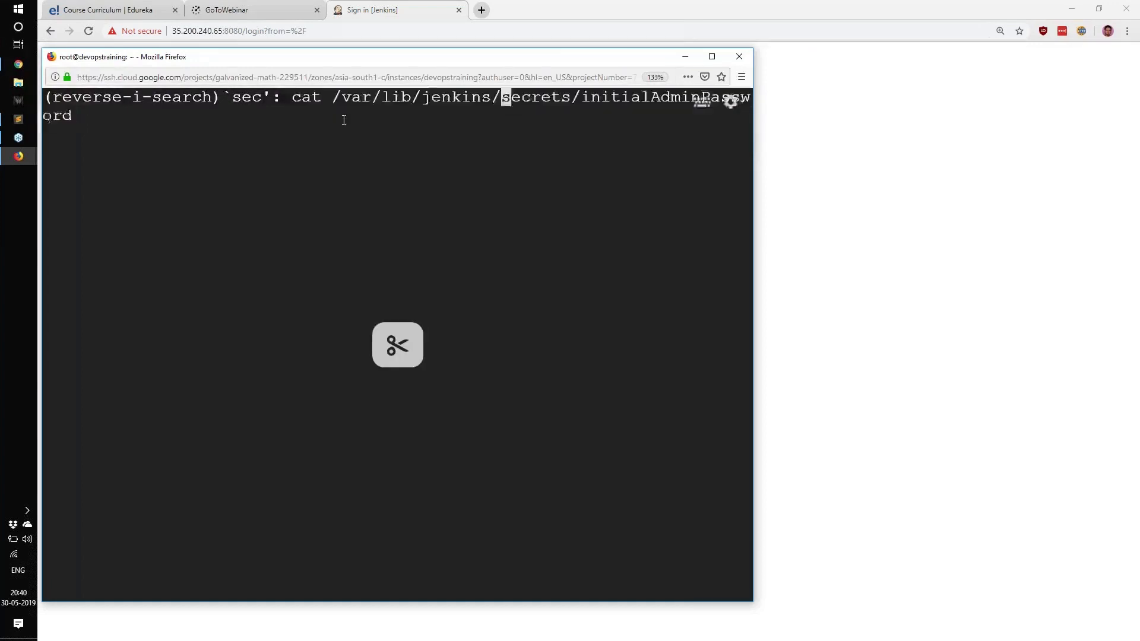
key("Return")
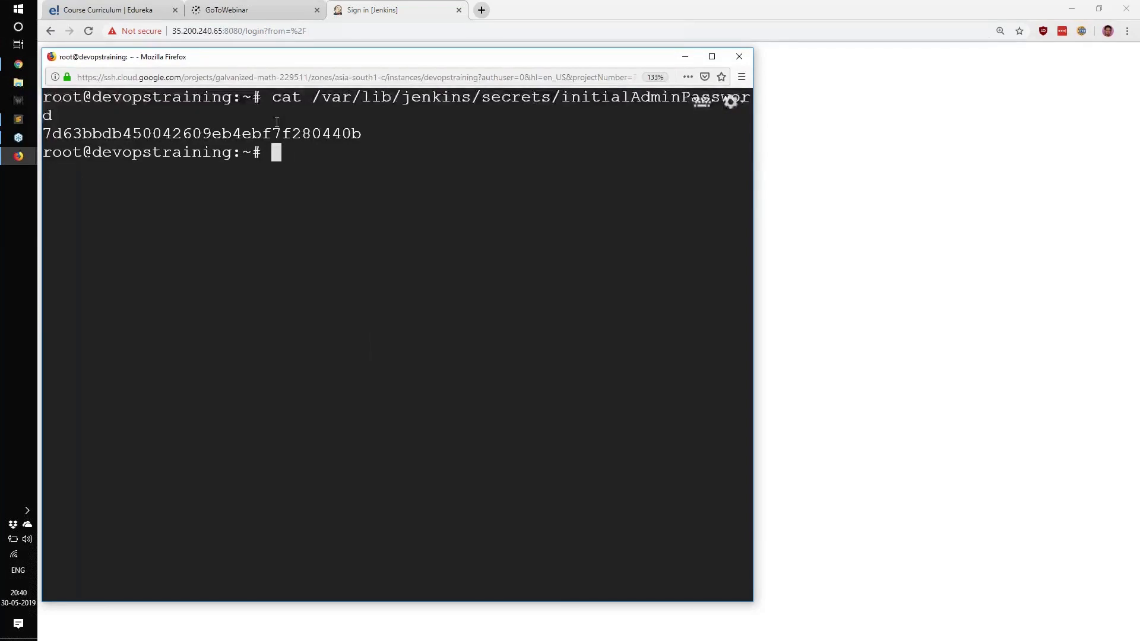
Step: Sign in to Jenkins as admin with the copied initial admin password, keeping the session signed in, and decline saving the login in LastPass
left_click_drag(44, 128, 363, 134)
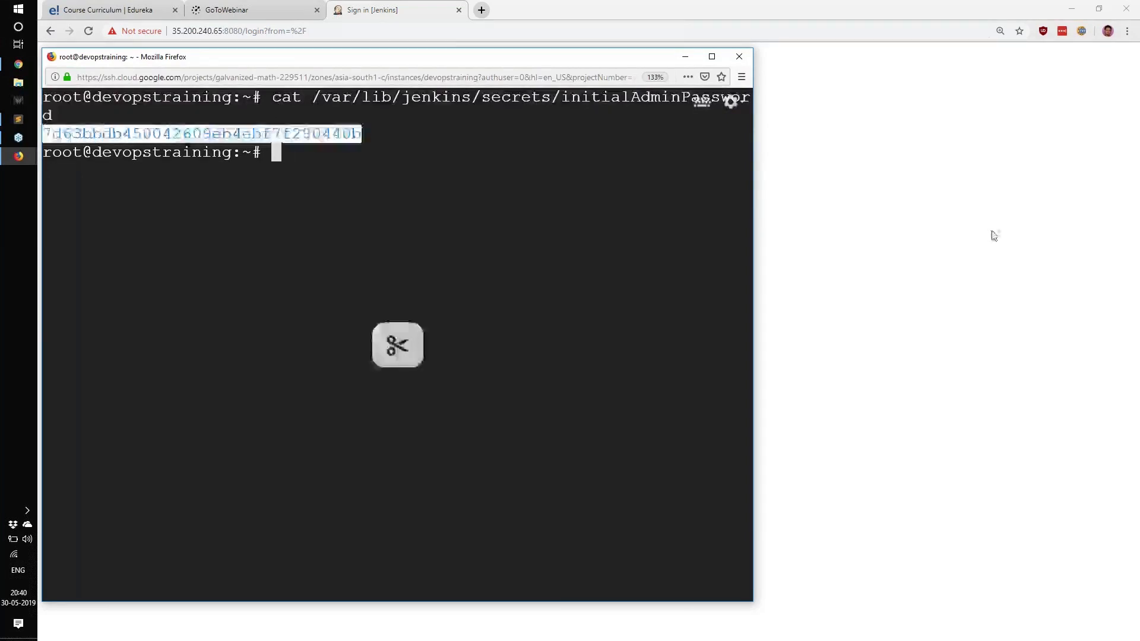
left_click(993, 236)
left_click(556, 383)
key("ctrl+v")
left_click(528, 500)
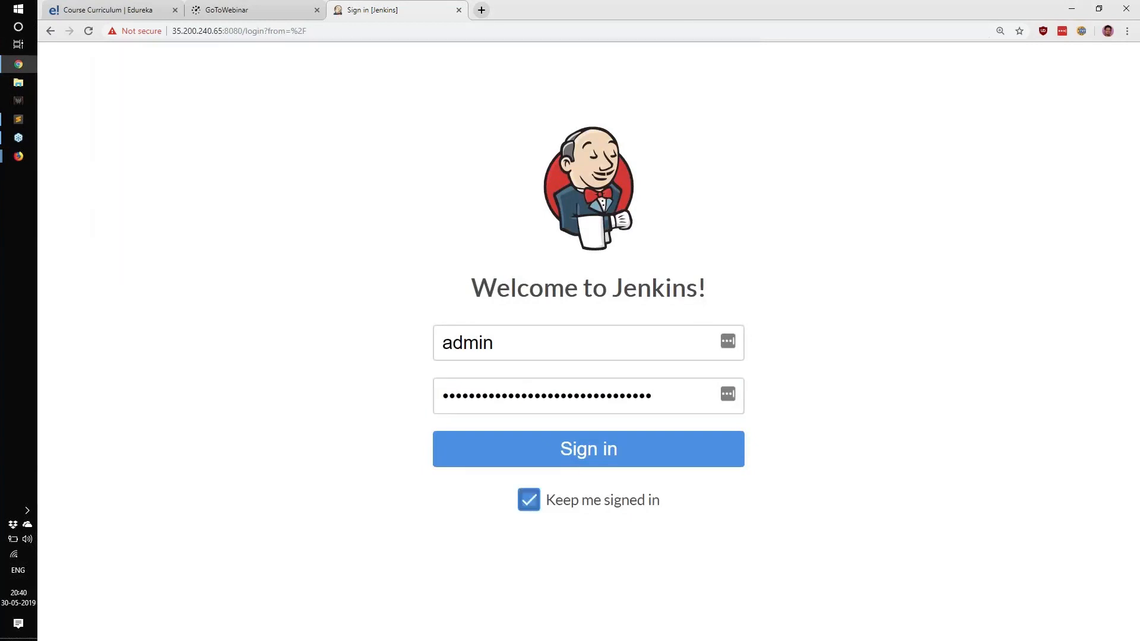
left_click(584, 459)
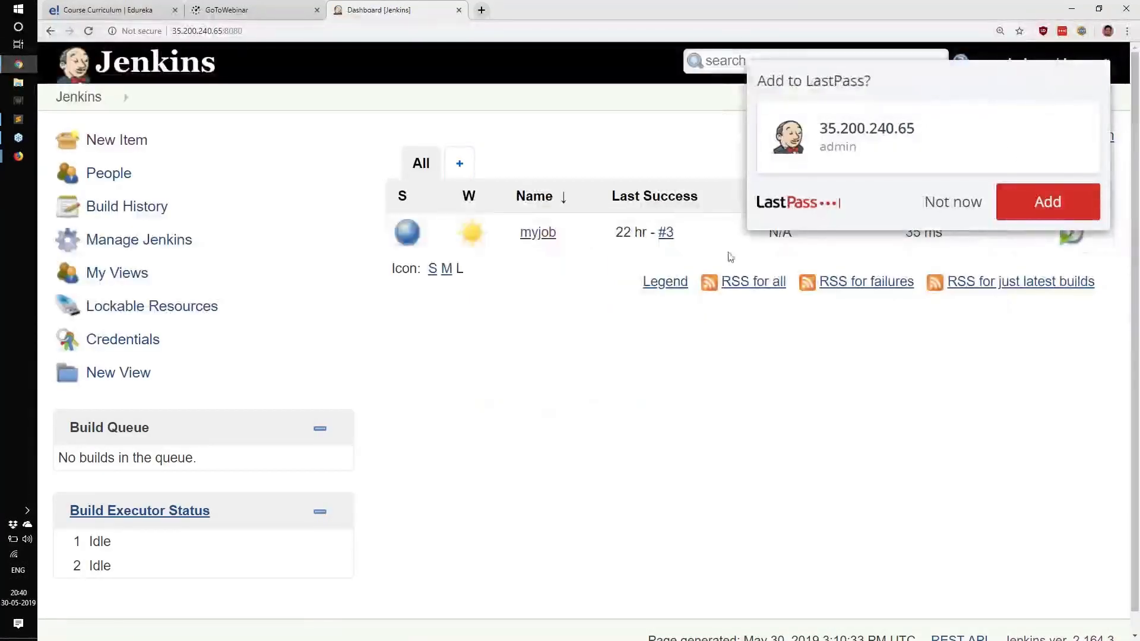
left_click(950, 200)
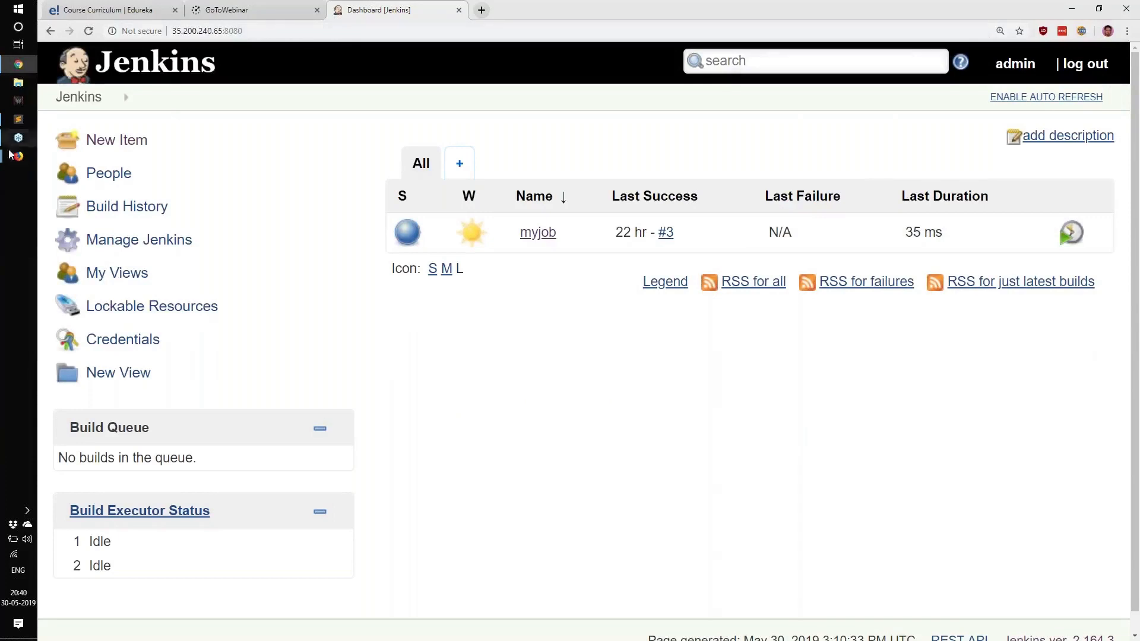
Step: Switch to the Google Cloud console, stop the devopstraining VM instance and close its SSH terminal window
mouse_move(13, 156)
left_click(95, 127)
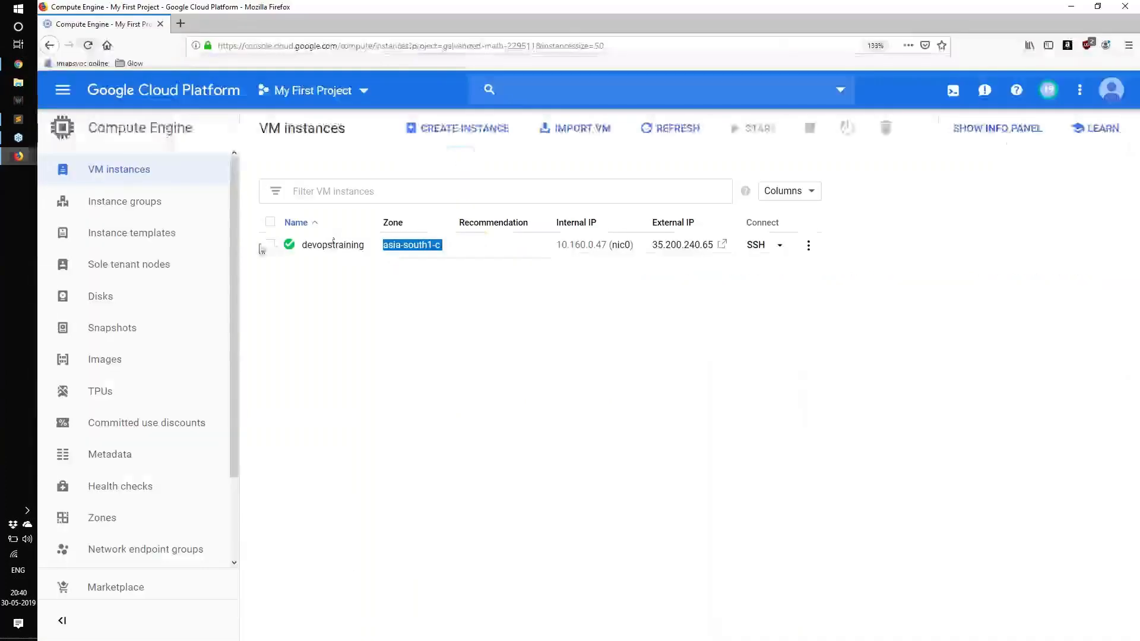
left_click(269, 246)
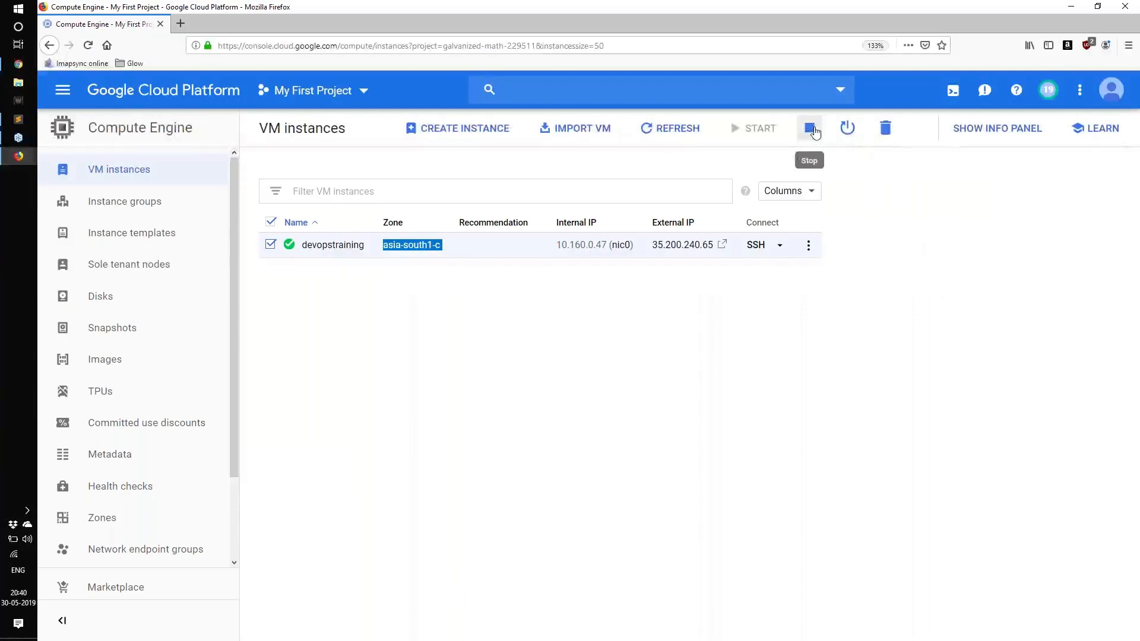
left_click(815, 131)
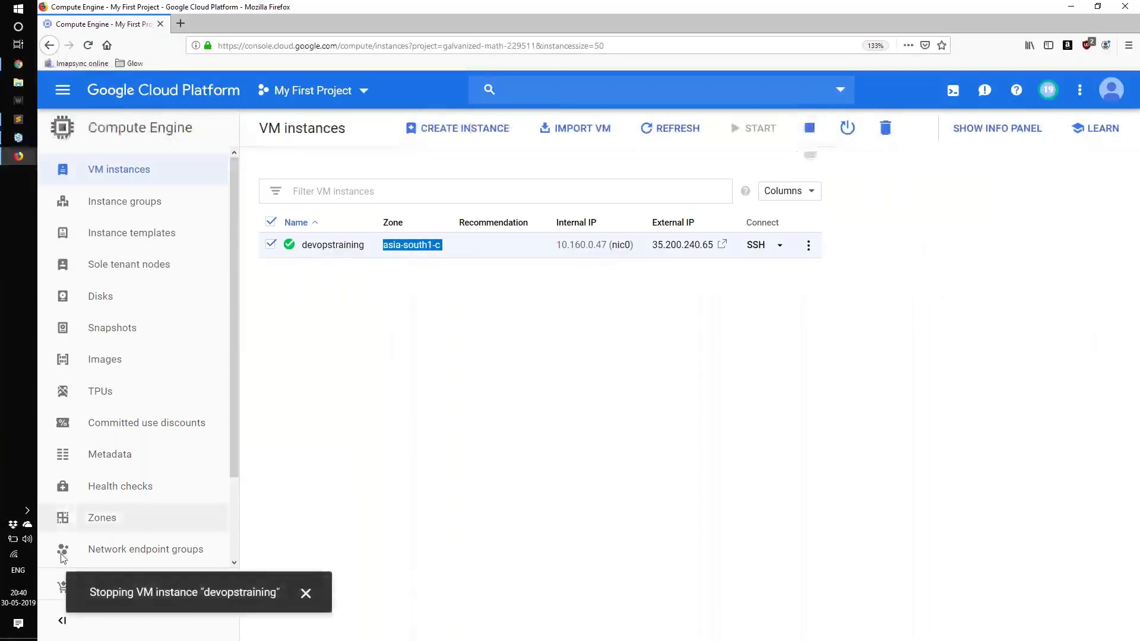
mouse_move(26, 160)
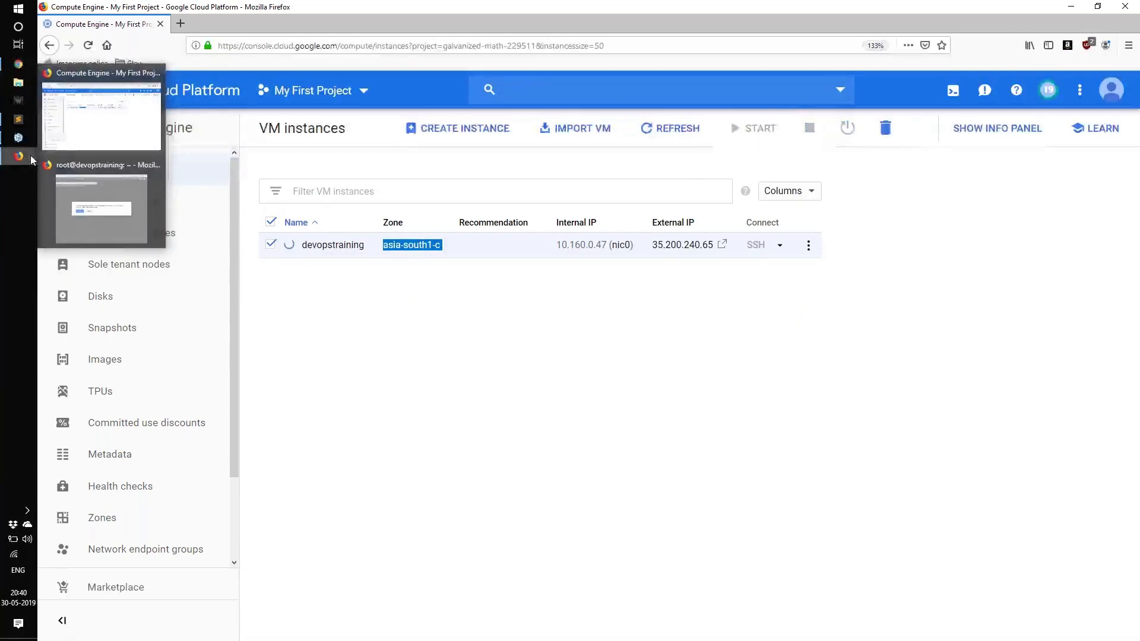
mouse_move(95, 177)
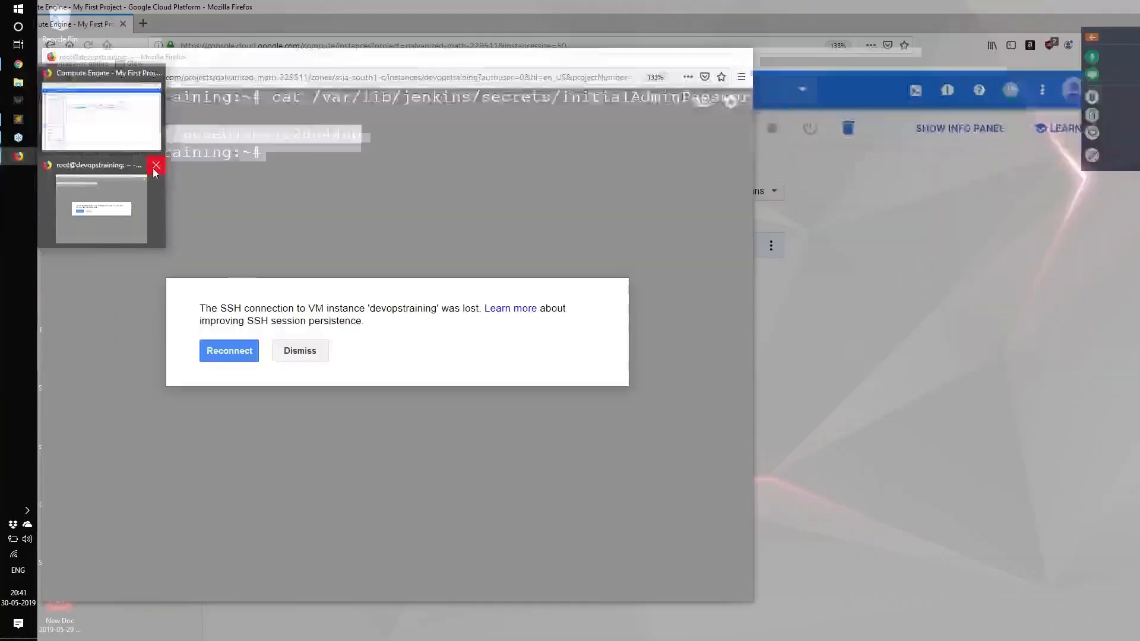
left_click(155, 166)
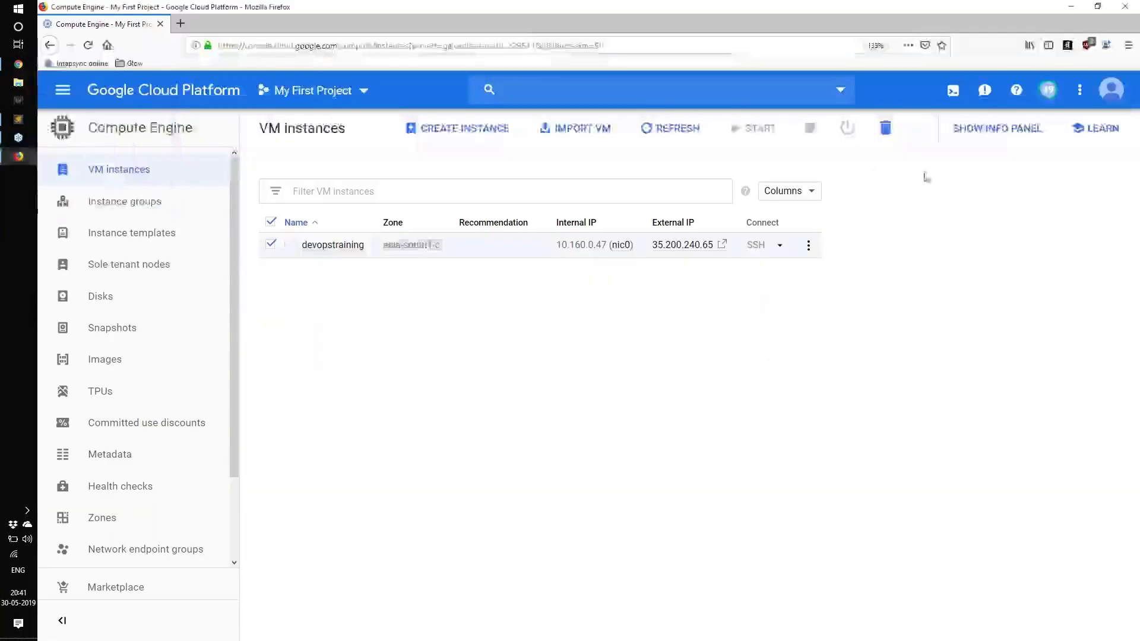
Step: Open the devopstraining instance for editing and examine its machine type and the other editable settings
left_click(318, 246)
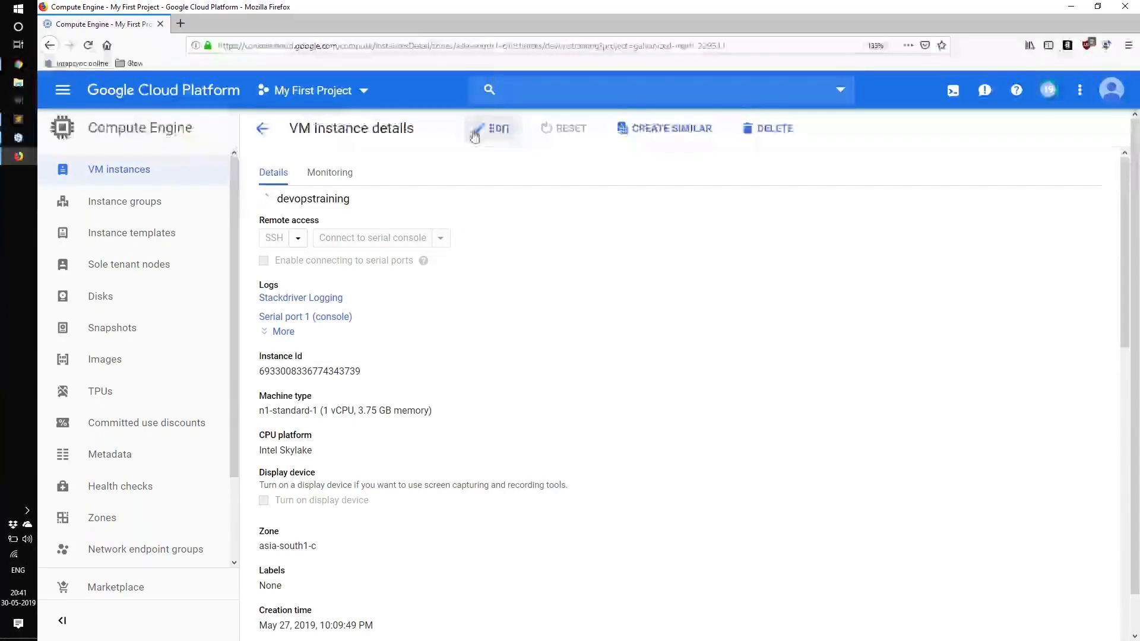
left_click(474, 131)
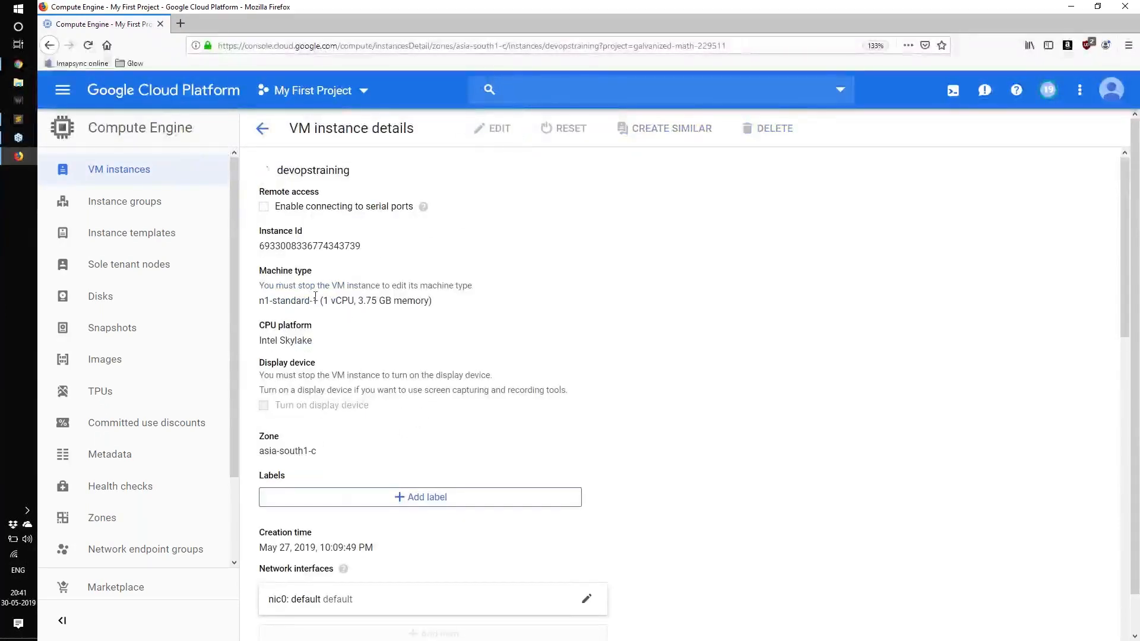
left_click_drag(310, 301, 449, 312)
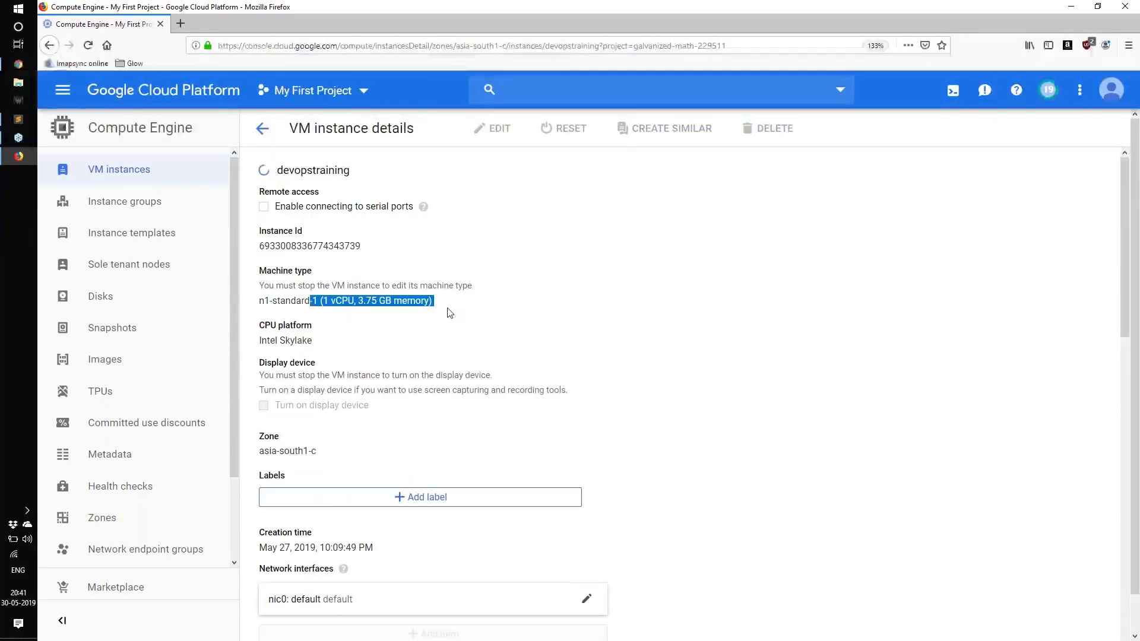
scroll(447, 313, "down", 6)
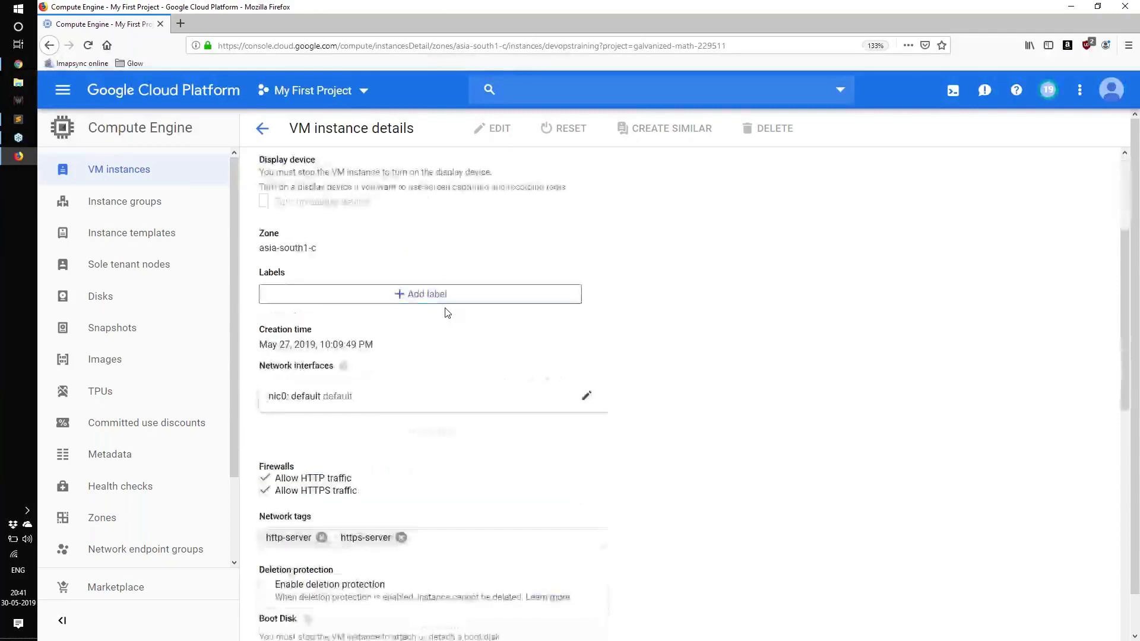
scroll(447, 313, "down", 8)
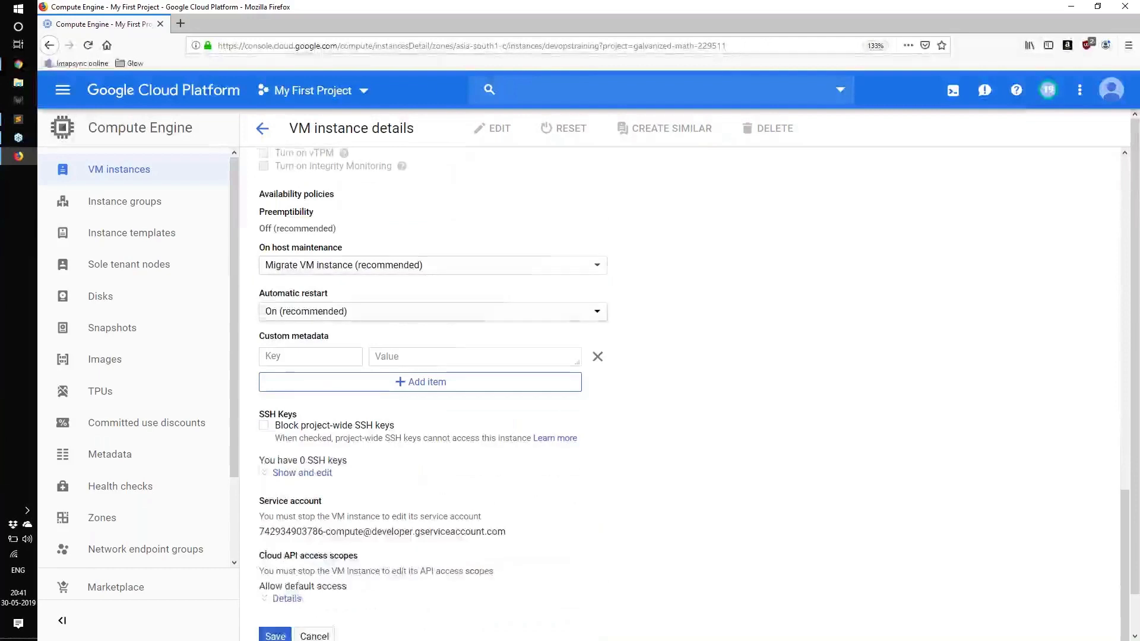
scroll(447, 313, "up", 8)
scroll(448, 313, "up", 7)
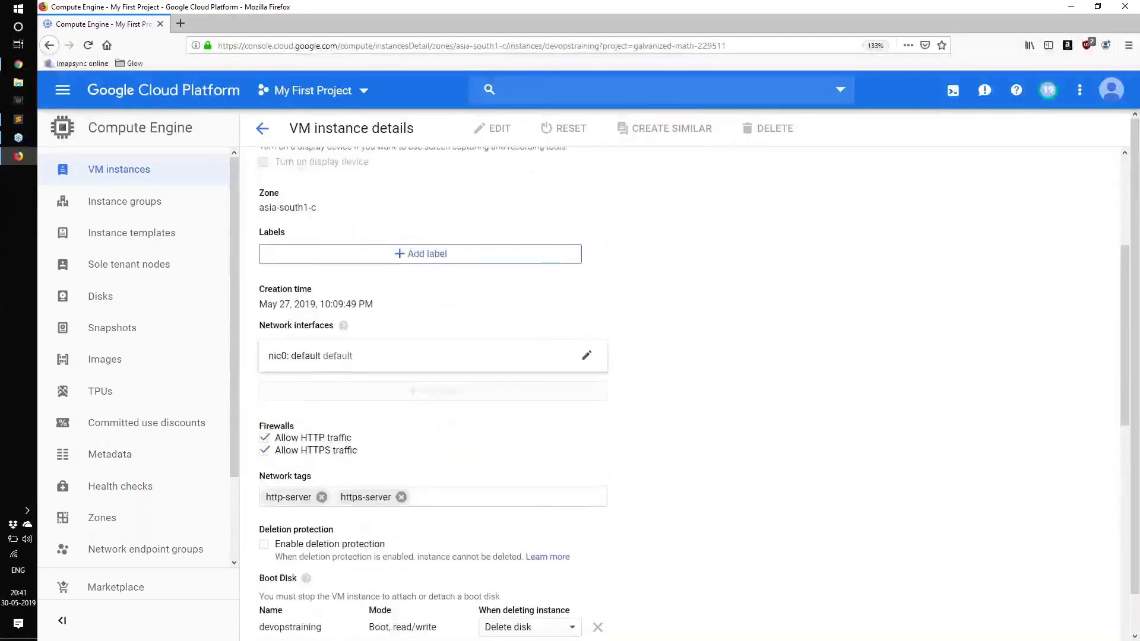
left_click_drag(311, 262, 434, 262)
scroll(362, 263, "up", 1)
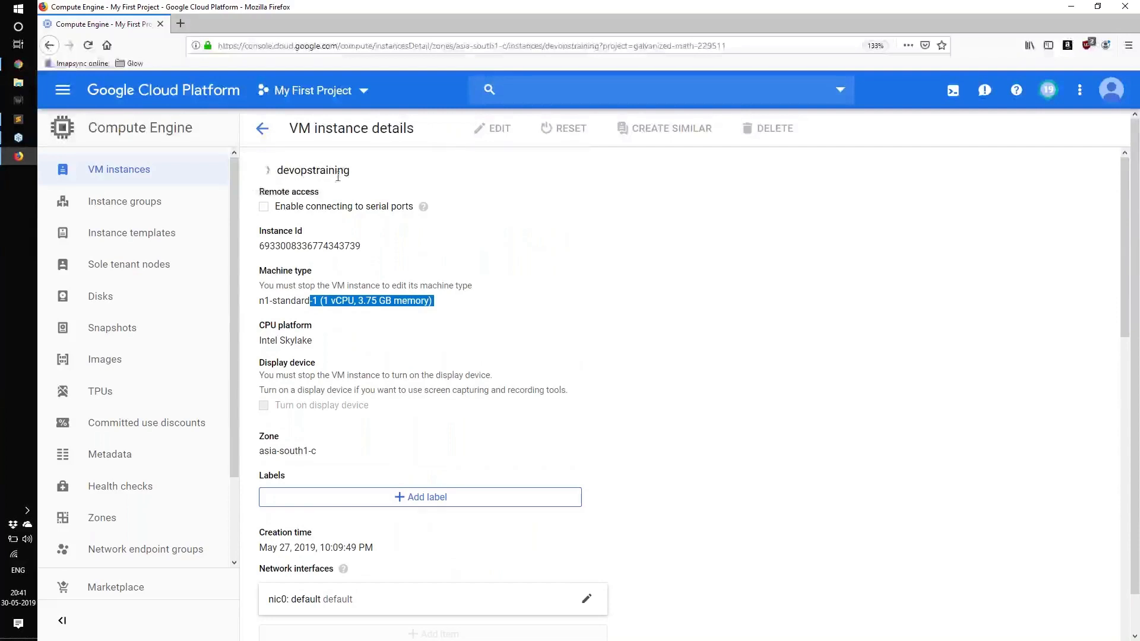
left_click_drag(257, 169, 353, 173)
Step: View the available machine types for the stopped instance, keeping the current selection
left_click(320, 310)
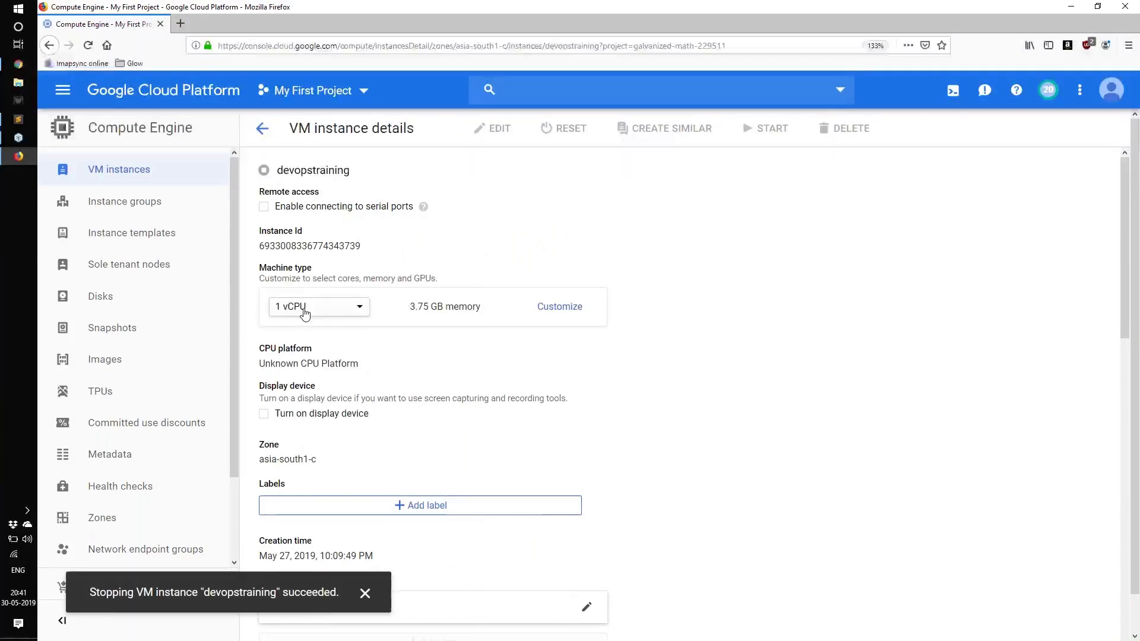
left_click(305, 312)
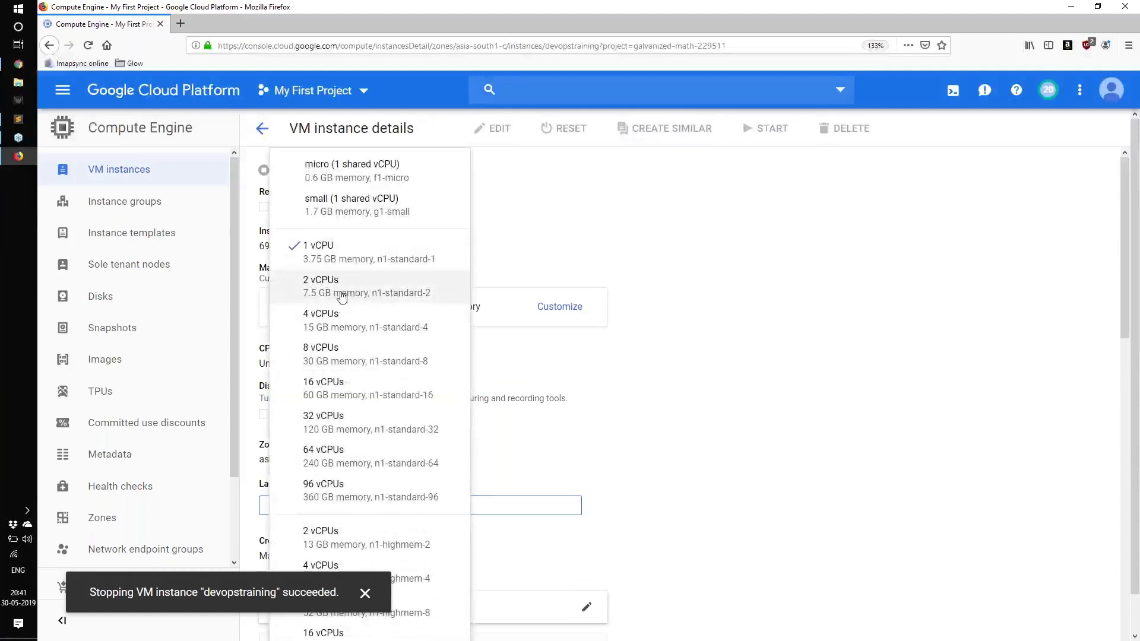
left_click(491, 312)
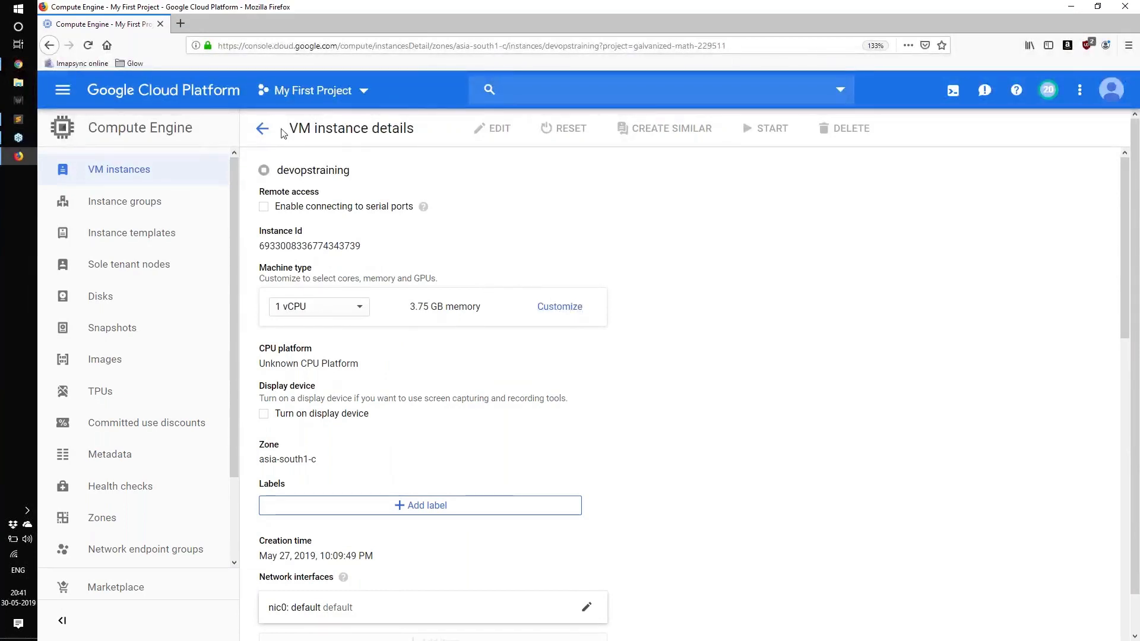
Step: Return to the VM instances list and start the devopstraining instance
left_click(265, 130)
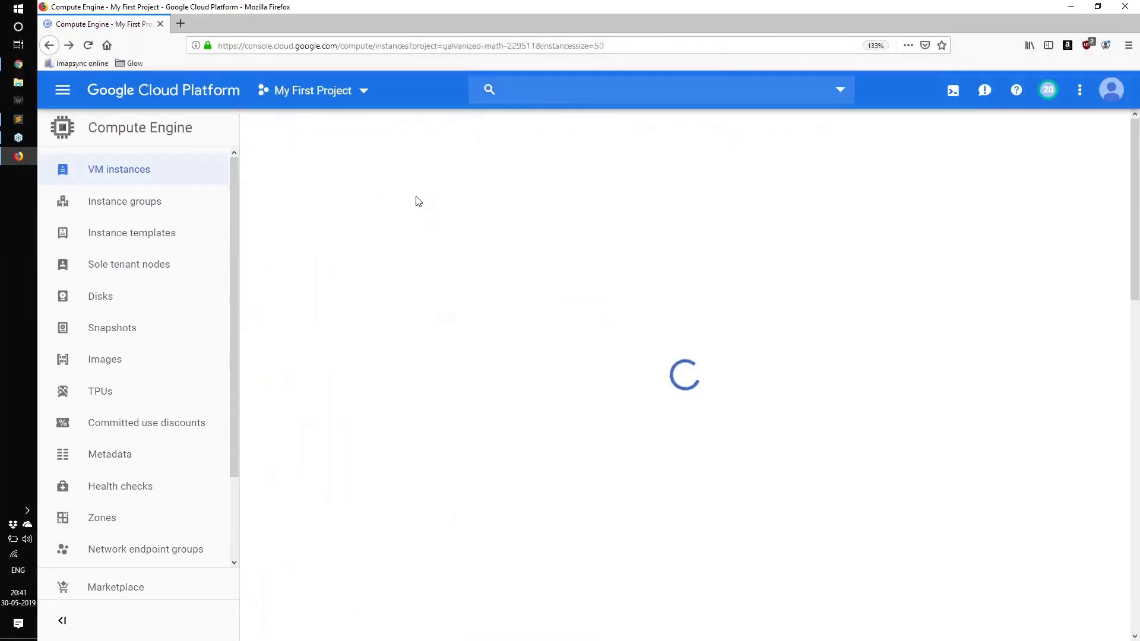
left_click(271, 245)
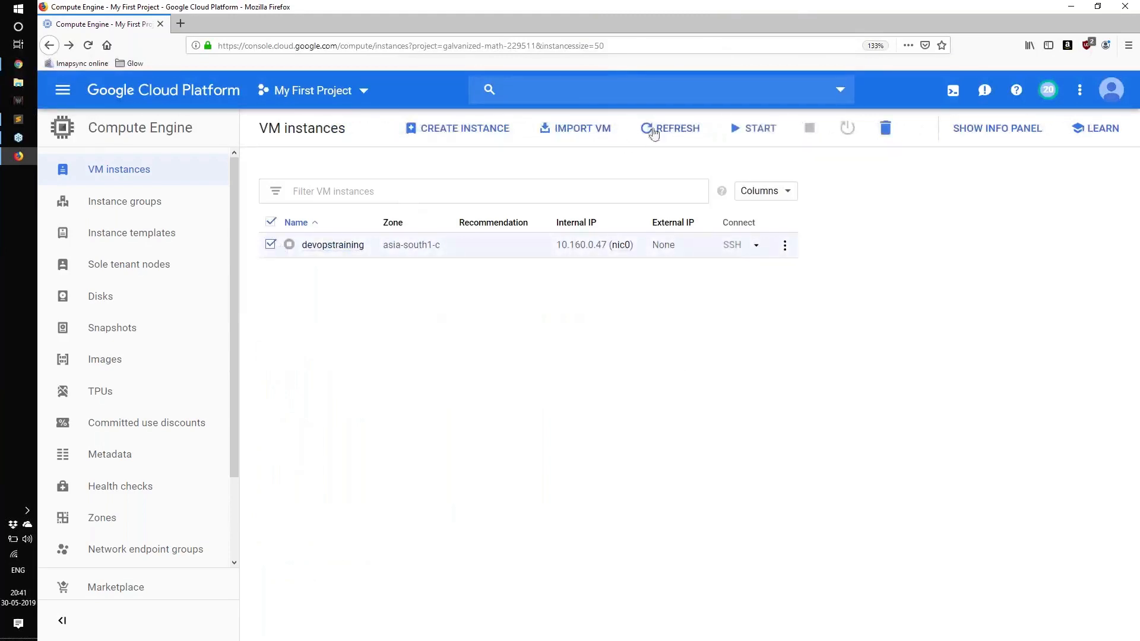
left_click(753, 128)
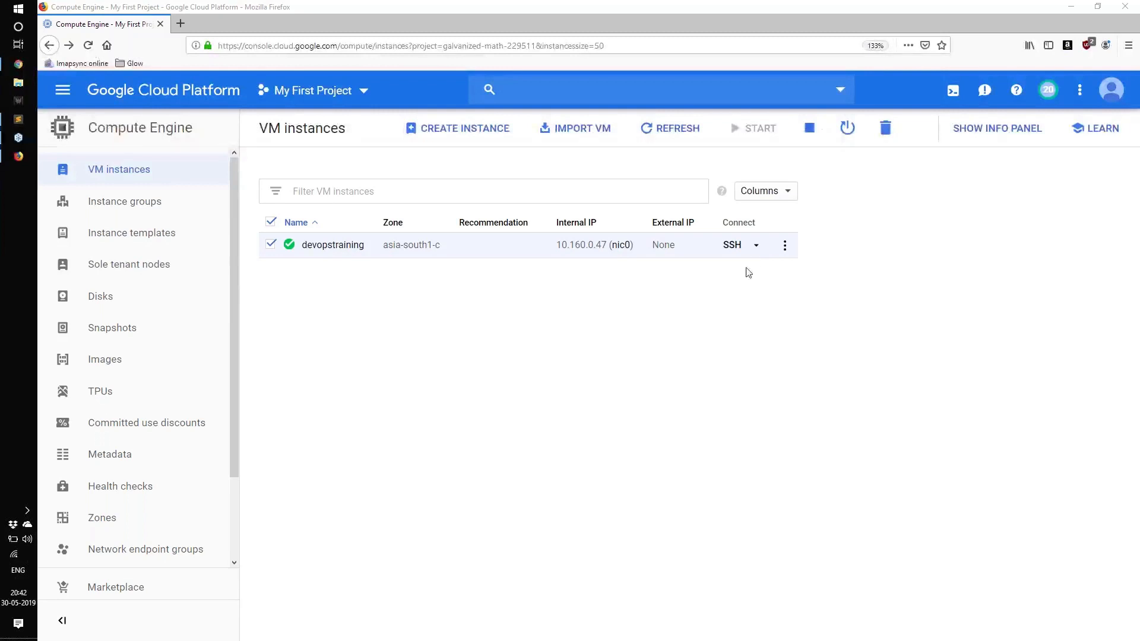
Step: Open an SSH session to devopstraining and switch to the root user with sudo su -
left_click(756, 246)
left_click(766, 272)
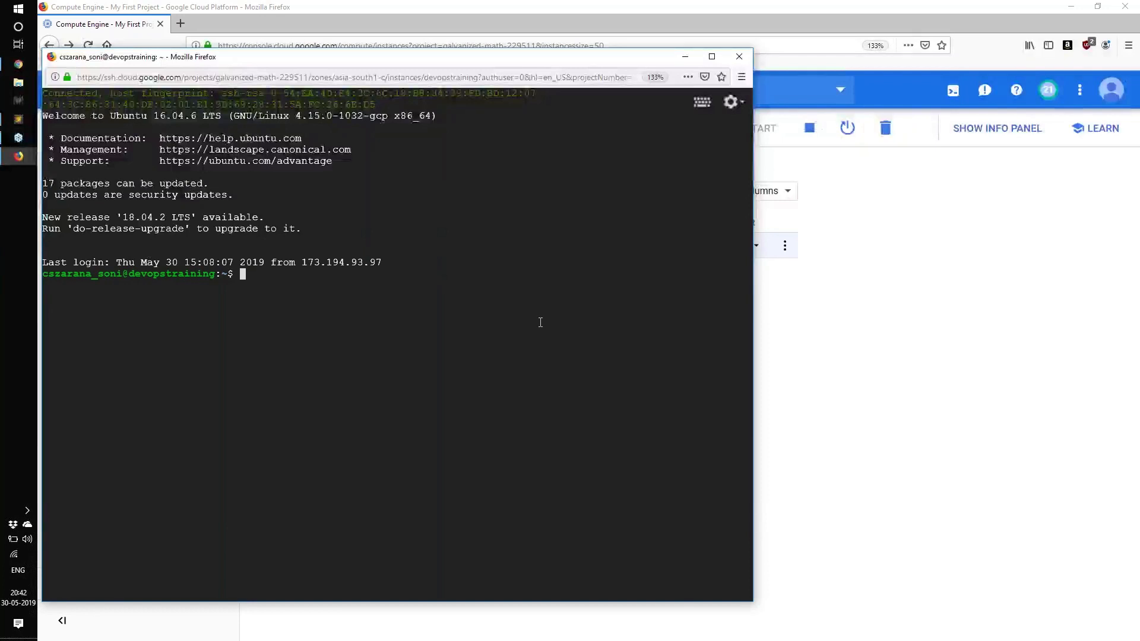
type("sudo su 0")
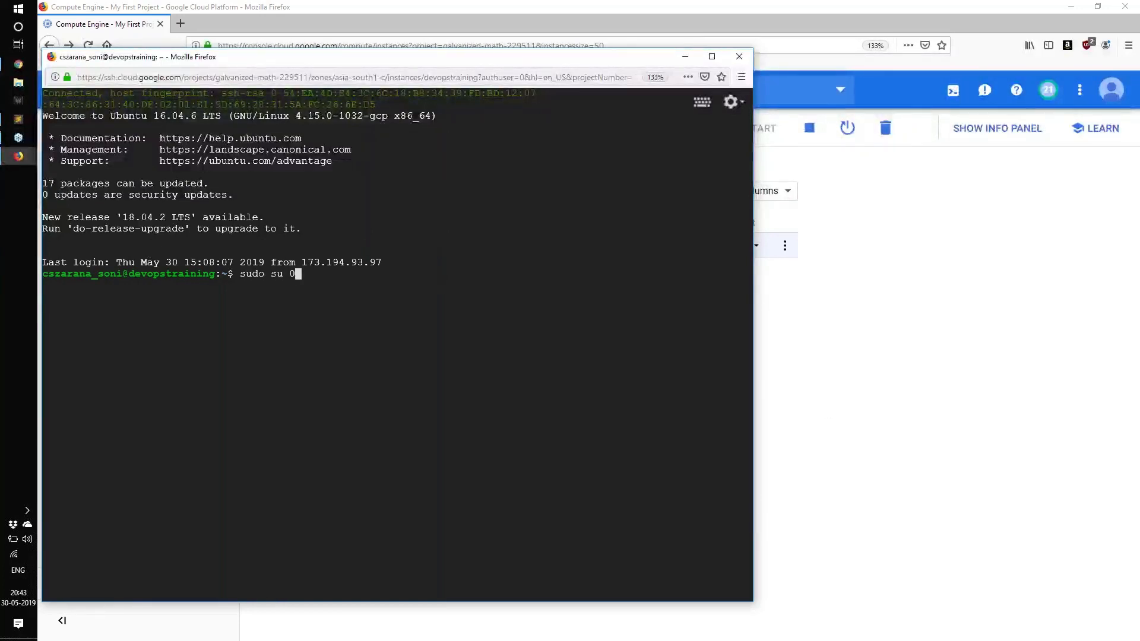
key("Return")
type("sudo su -")
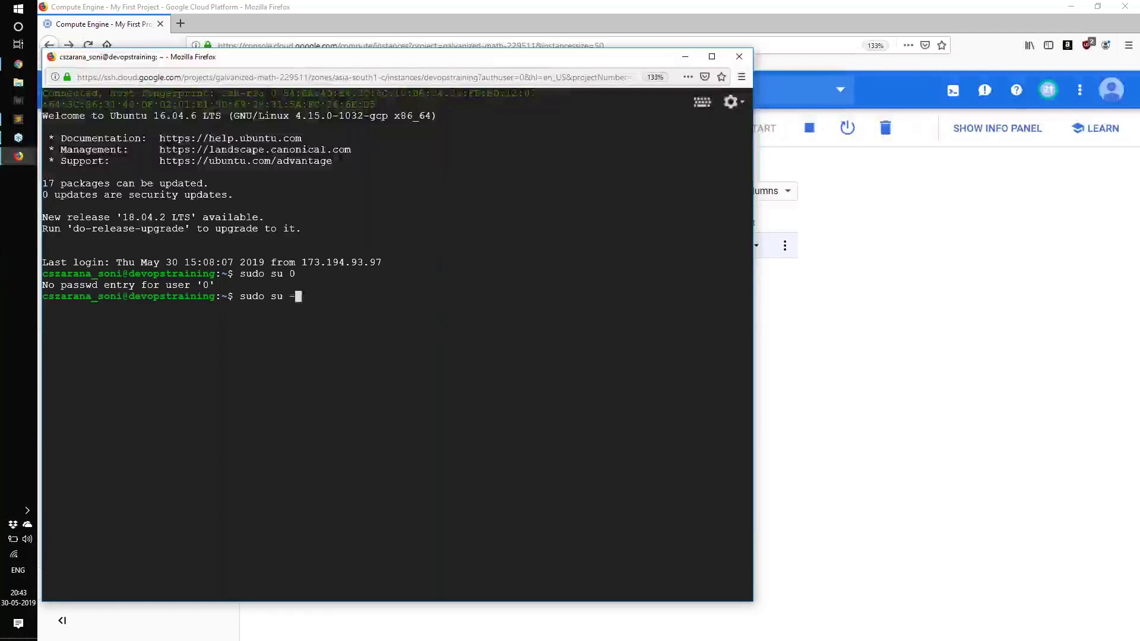
key("Return")
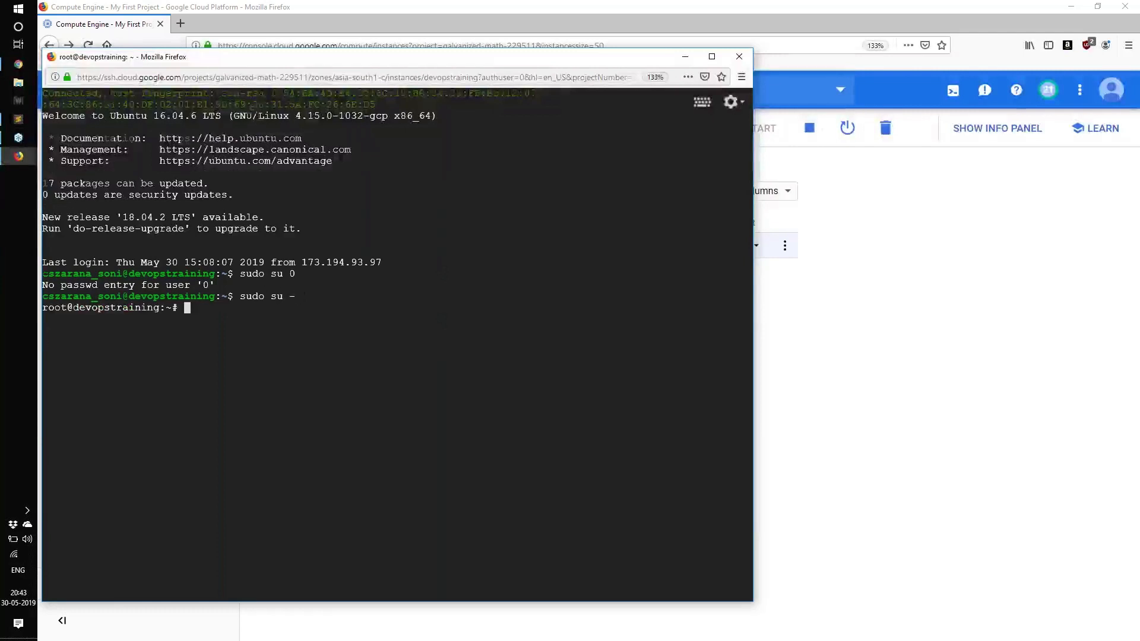
Step: Enlarge the SSH terminal text, and switch to Chrome to try reloading the Jenkins page at 35.200.240.65:8080
key("ctrl+plus")
key("ctrl+plus")
key("ctrl+plus")
key("ctrl+plus")
key("ctrl+plus")
key("ctrl+plus")
key("ctrl+plus")
key("ctrl+plus")
key("ctrl+plus")
key("ctrl+plus")
key("ctrl+plus")
key("ctrl+plus")
key("ctrl+plus")
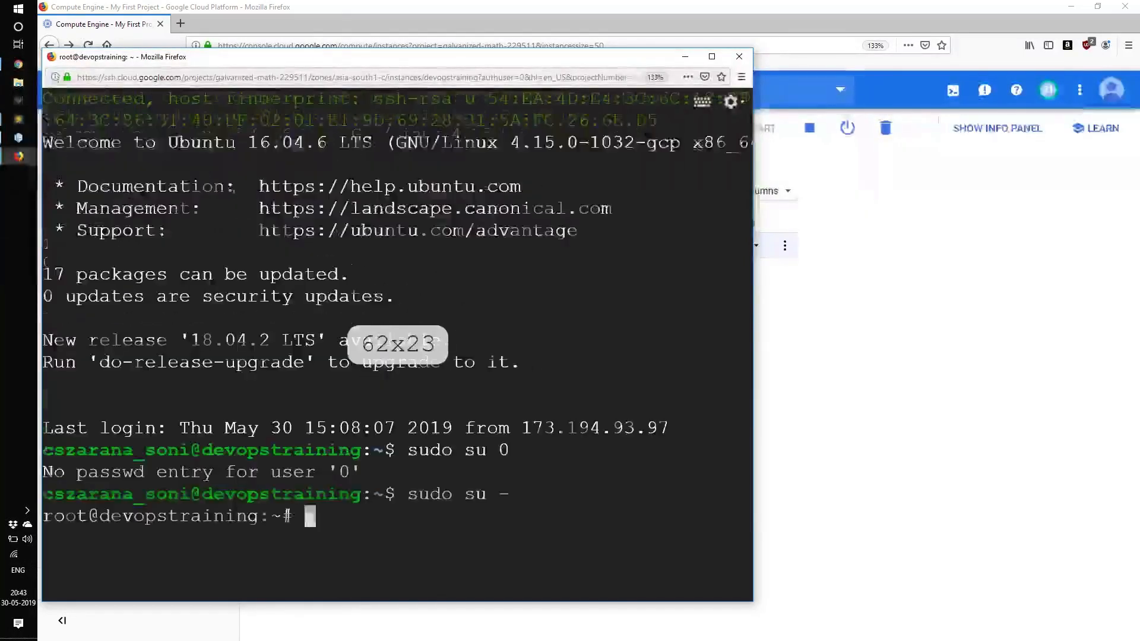
left_click(18, 64)
left_click(89, 31)
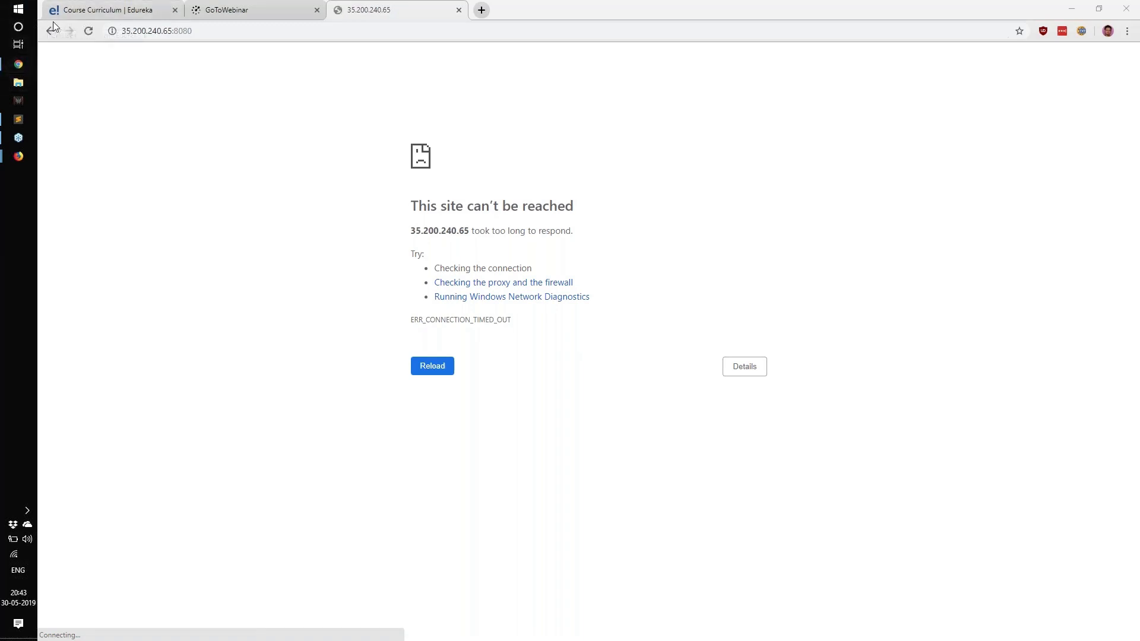
left_click(88, 31)
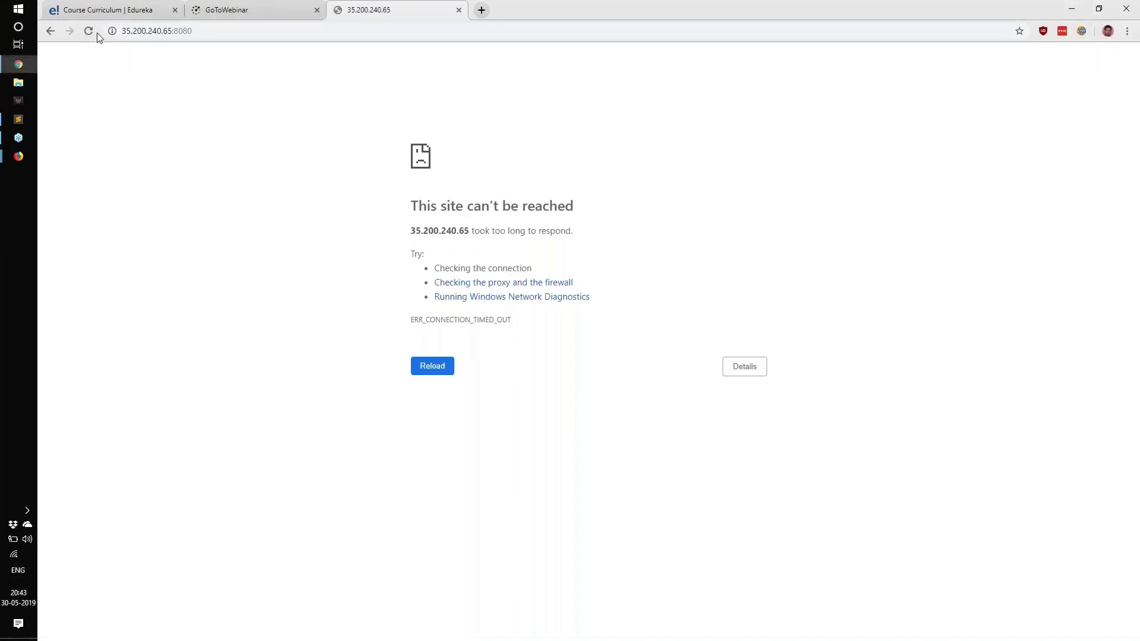
left_click(88, 31)
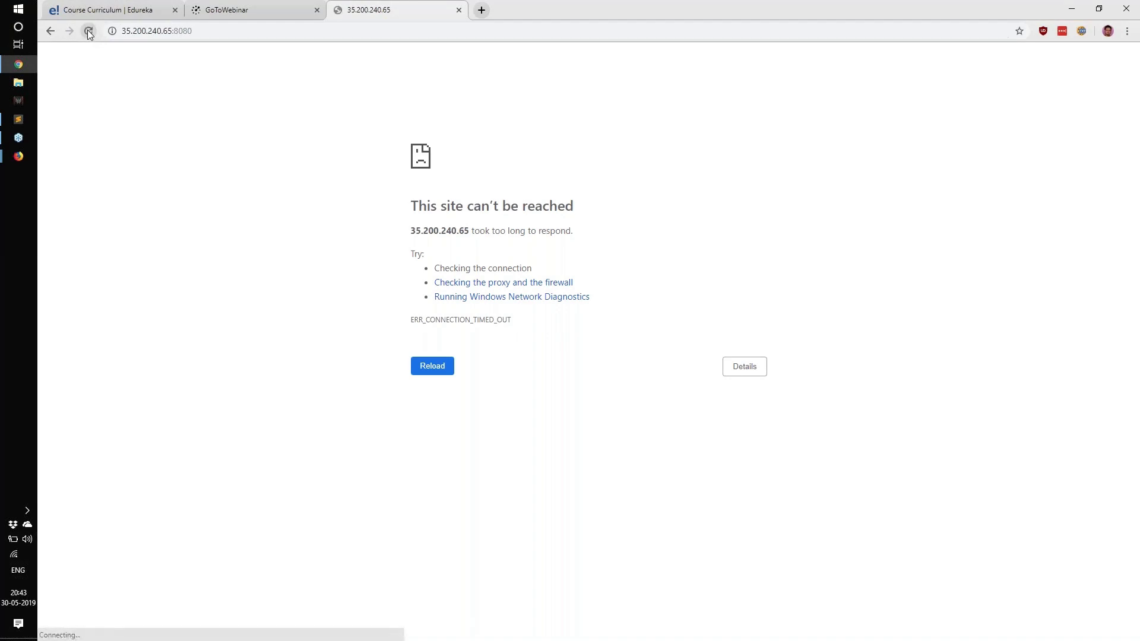
left_click(89, 33)
Step: Switch to the Google Cloud console in Firefox, reload the VM instances list and copy the external IP of devopstraining
left_click(19, 157)
left_click(95, 107)
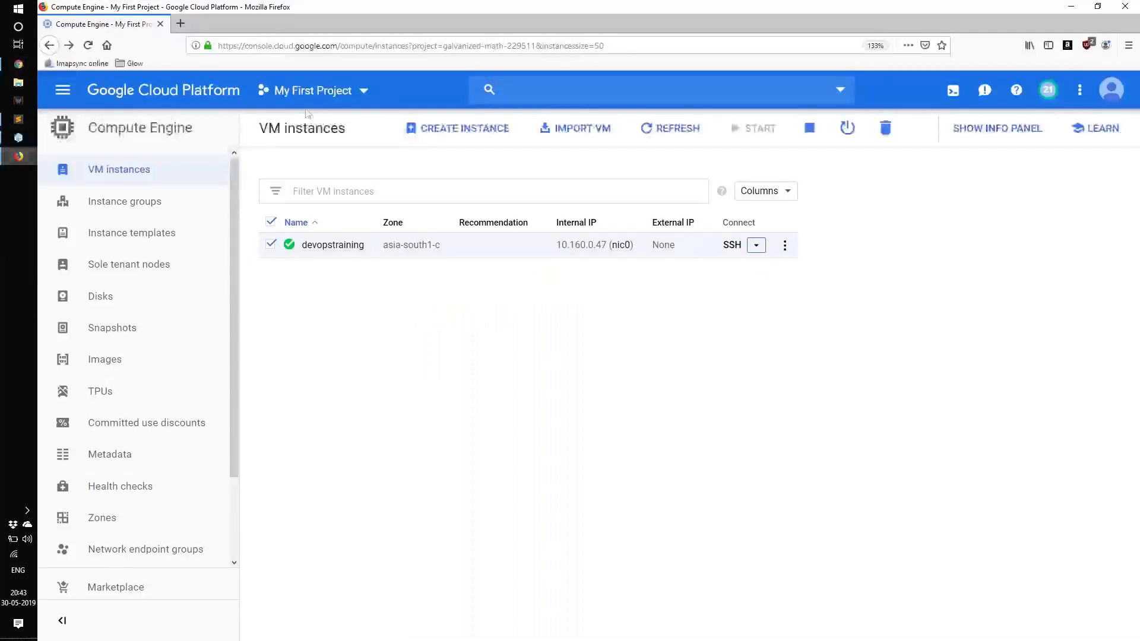
left_click(88, 46)
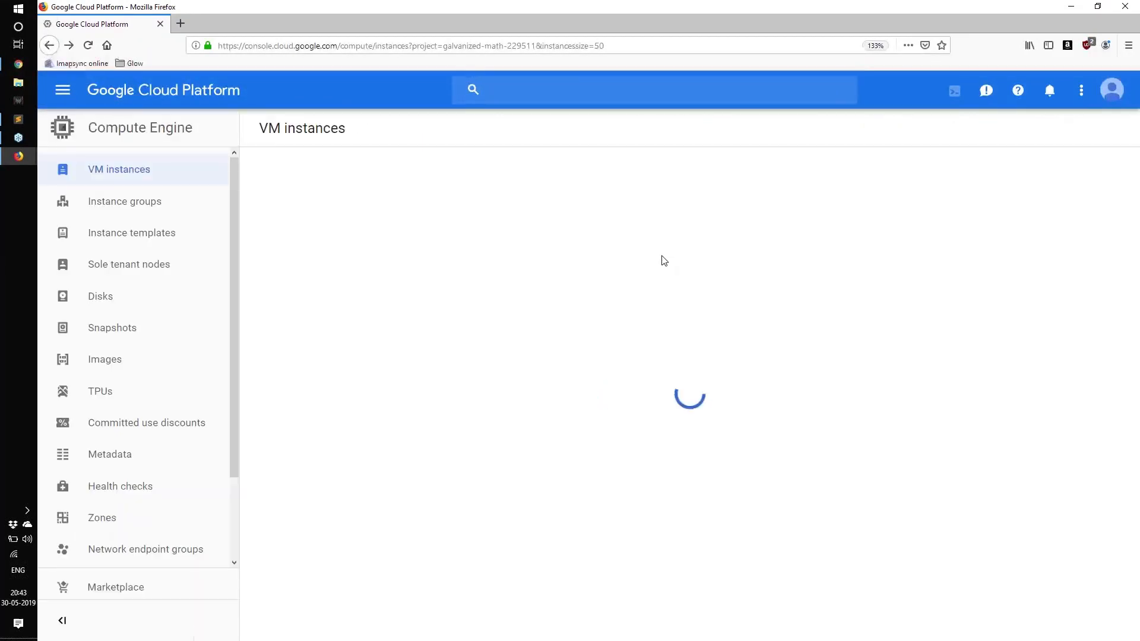
left_click_drag(654, 246, 722, 255)
key("ctrl+c")
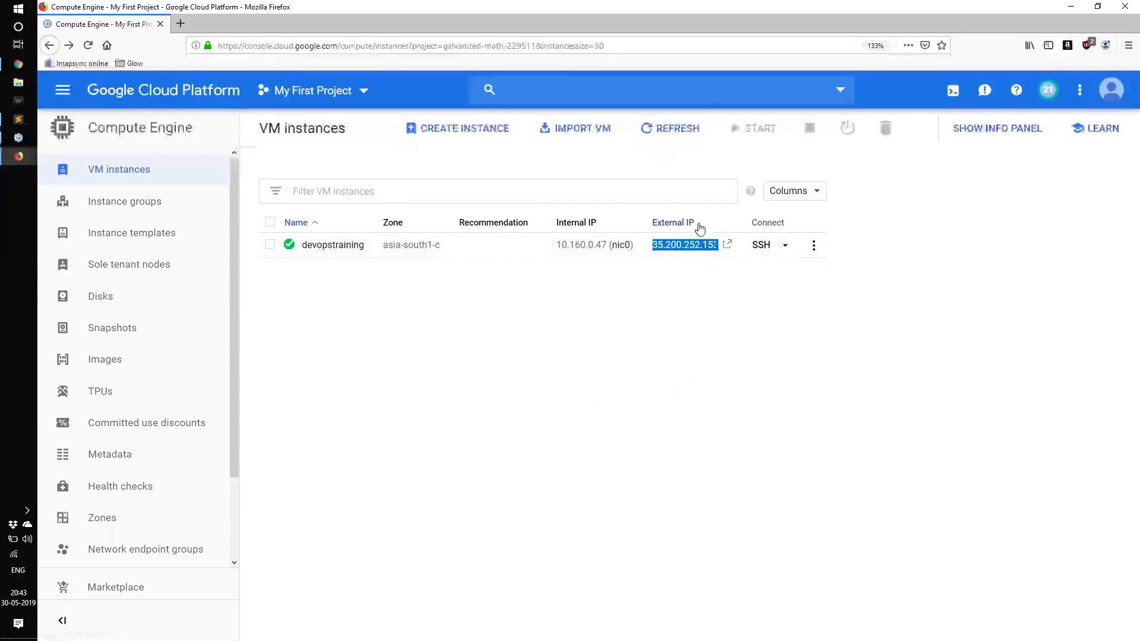
Step: Switch to Chrome and replace the host in the Jenkins address with 35.200.252.153, keeping port 8080, and load the page
key("alt+Tab")
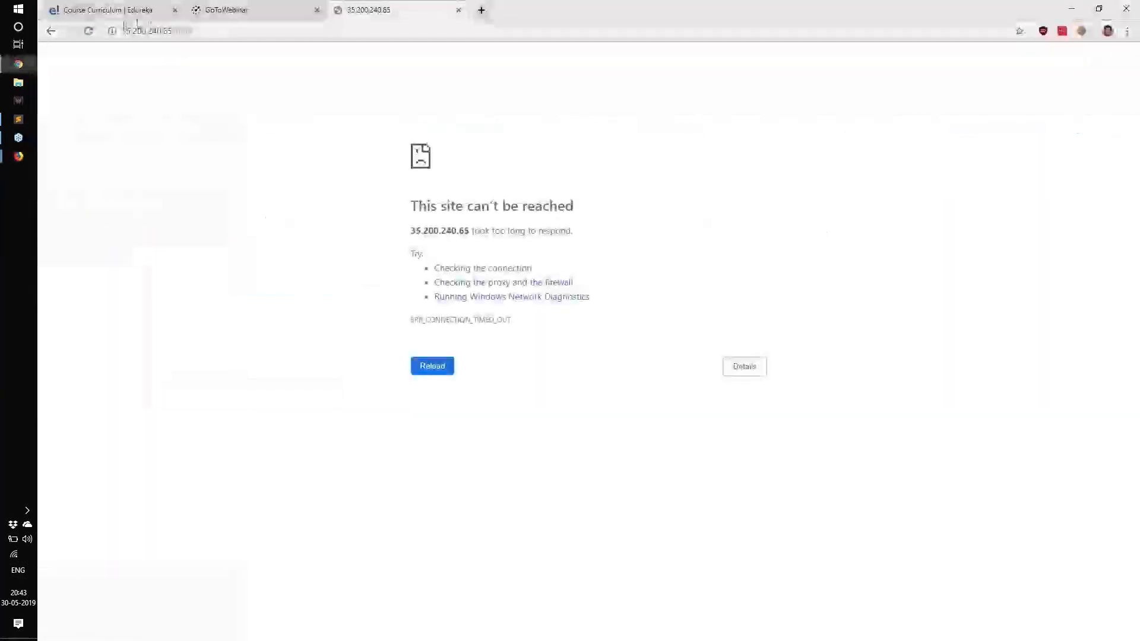
left_click_drag(172, 31, 71, 32)
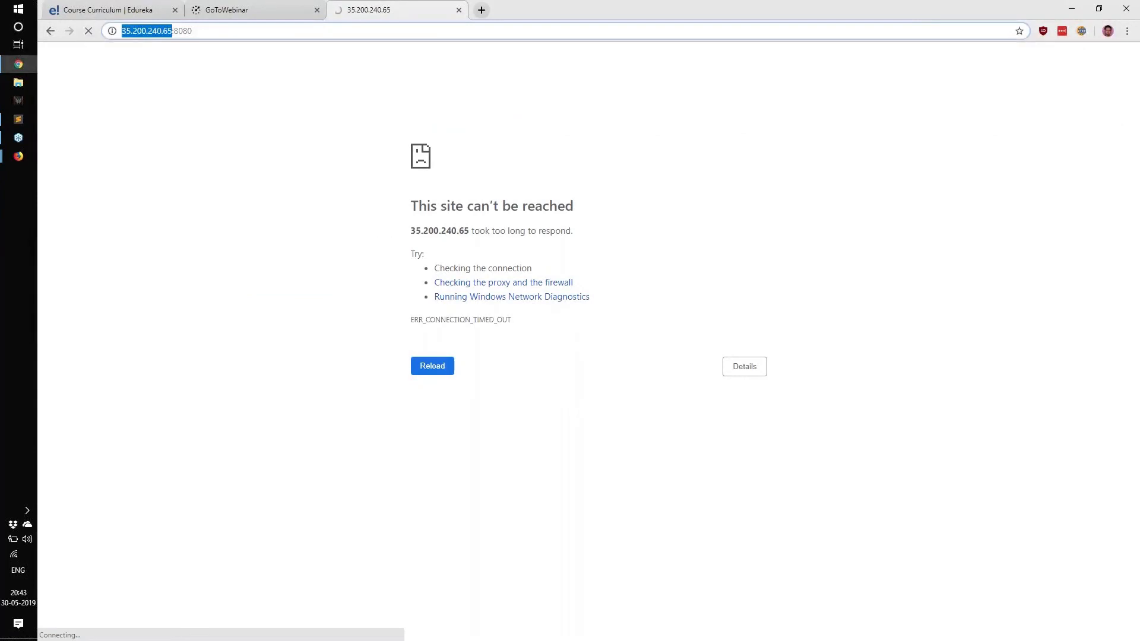
key("ctrl+v")
key("Return")
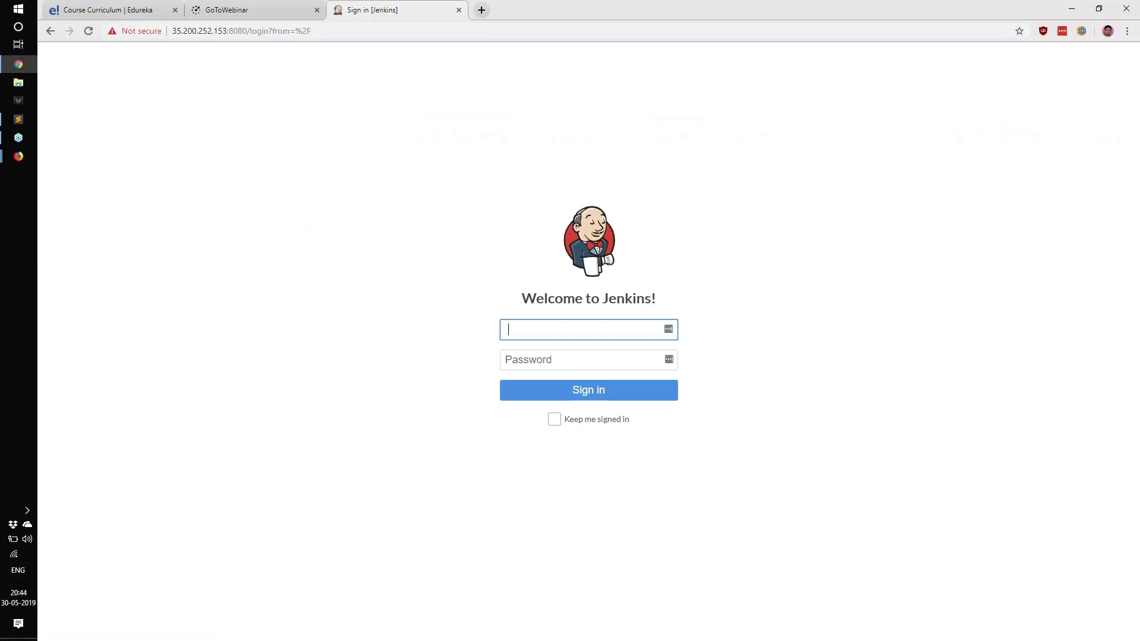
Step: Enter admin as the username in the Jenkins sign-in form
type(".")
key("BackSpace")
type("admin")
key("Tab")
key("alt+Tab")
key("Escape")
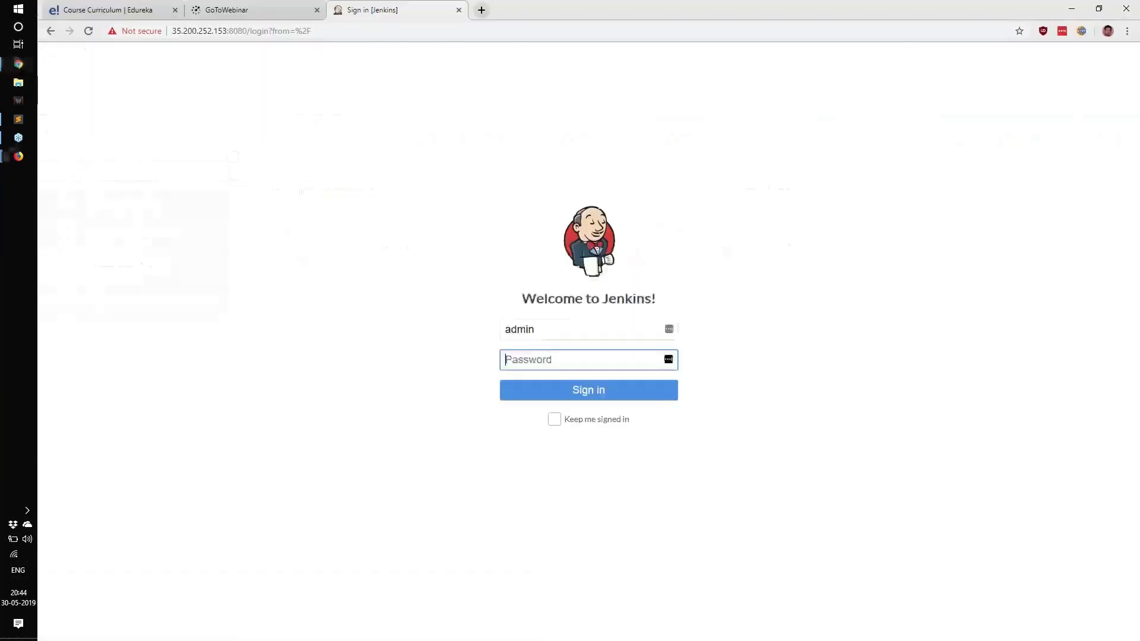
Step: In the devopstraining SSH terminal, recall and run cat /var/lib/jenkins/secrets/initialAdminPassword and copy the printed password
key("alt+Tab")
key("alt+Tab")
key("ctrl+r")
type("sec")
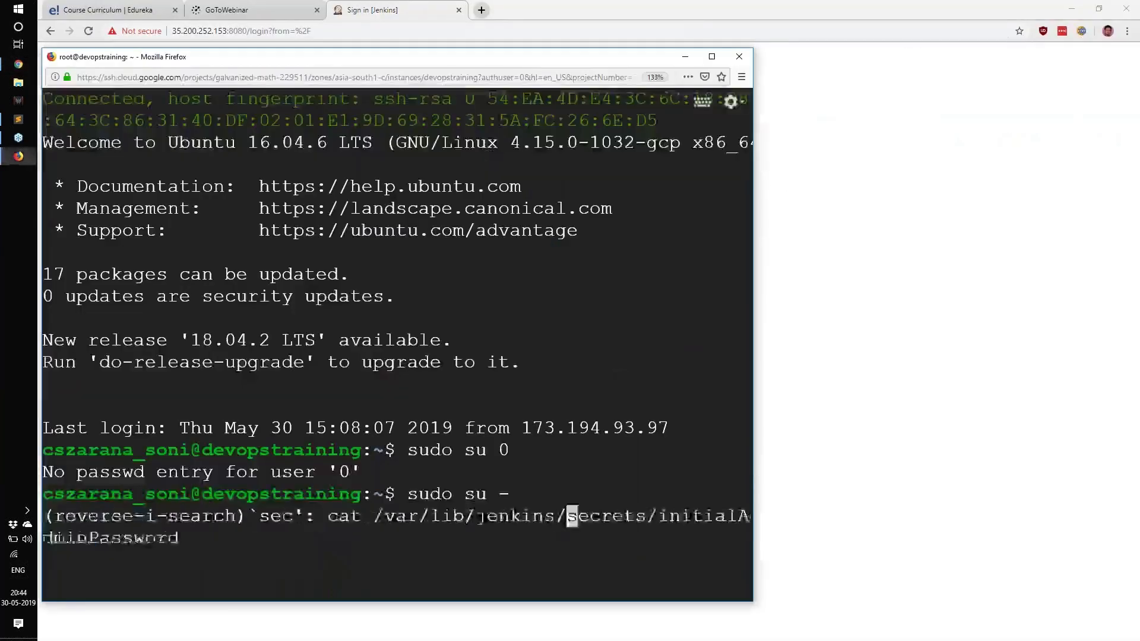
key("Return")
double_click(279, 565)
Step: Back on the Jenkins sign-in page, paste the account password, choose to stay signed in and sign in
double_click(926, 480)
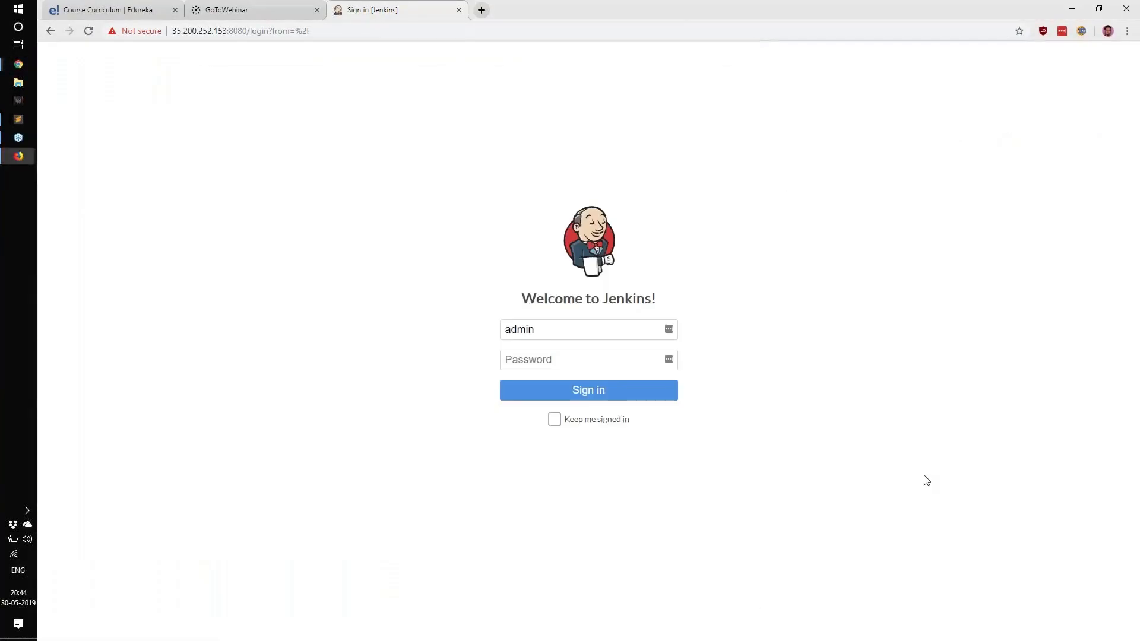
left_click(568, 363)
key("ctrl+v")
left_click(588, 423)
left_click(588, 392)
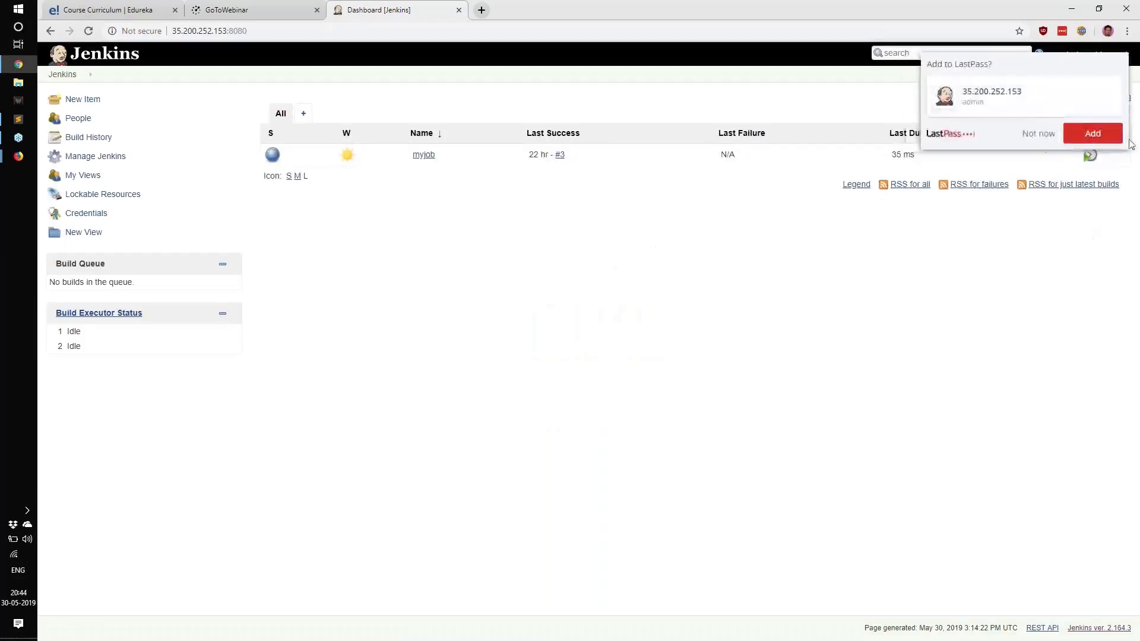
left_click_drag(410, 156, 442, 160)
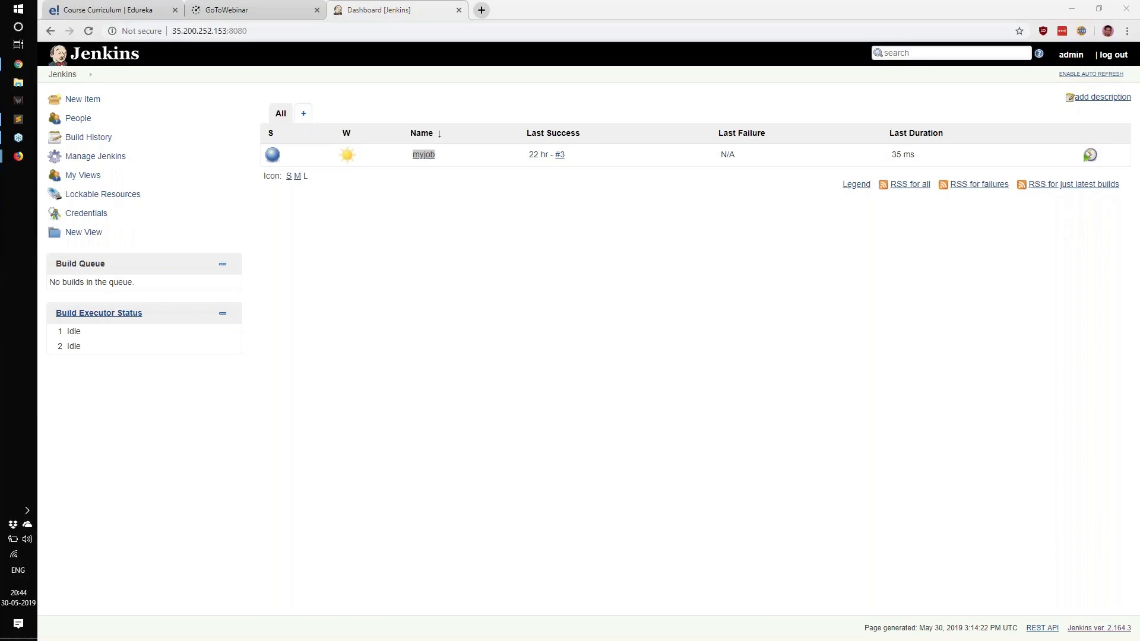
left_click_drag(186, 233, 76, 118)
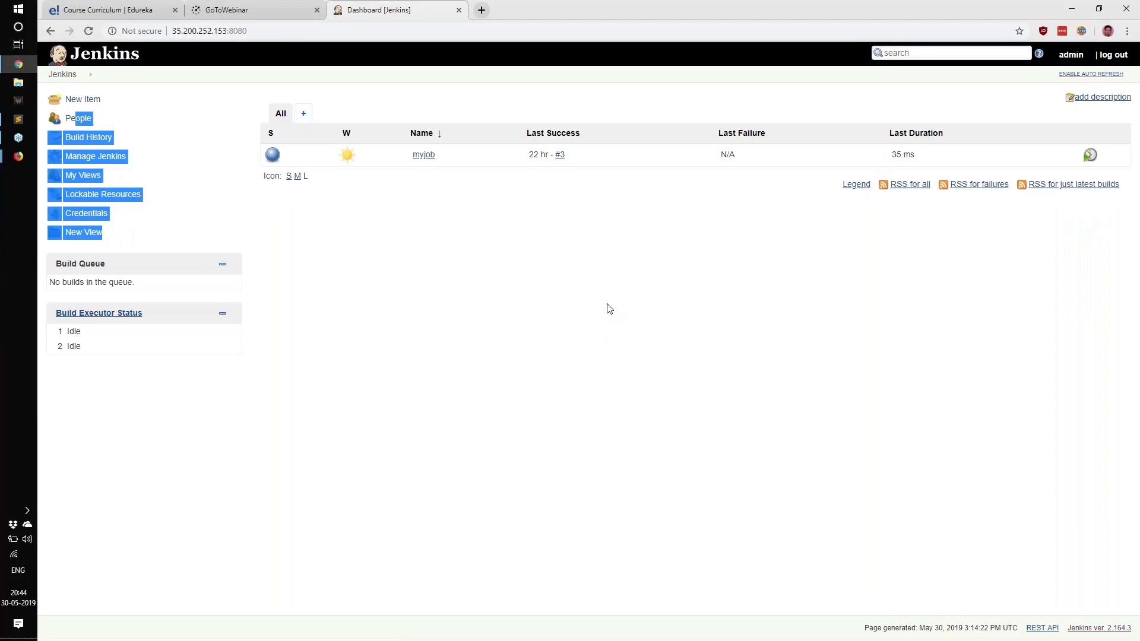
left_click(603, 305)
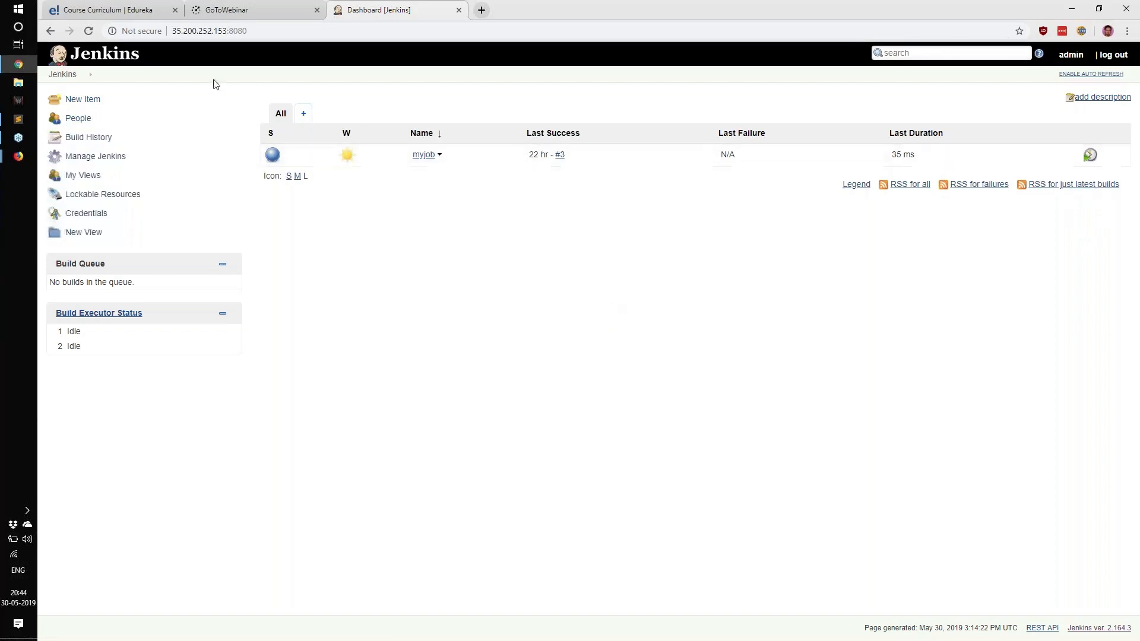
Step: Open the myjob project from the Jenkins dashboard and go to its configuration page
mouse_move(382, 164)
left_click(423, 158)
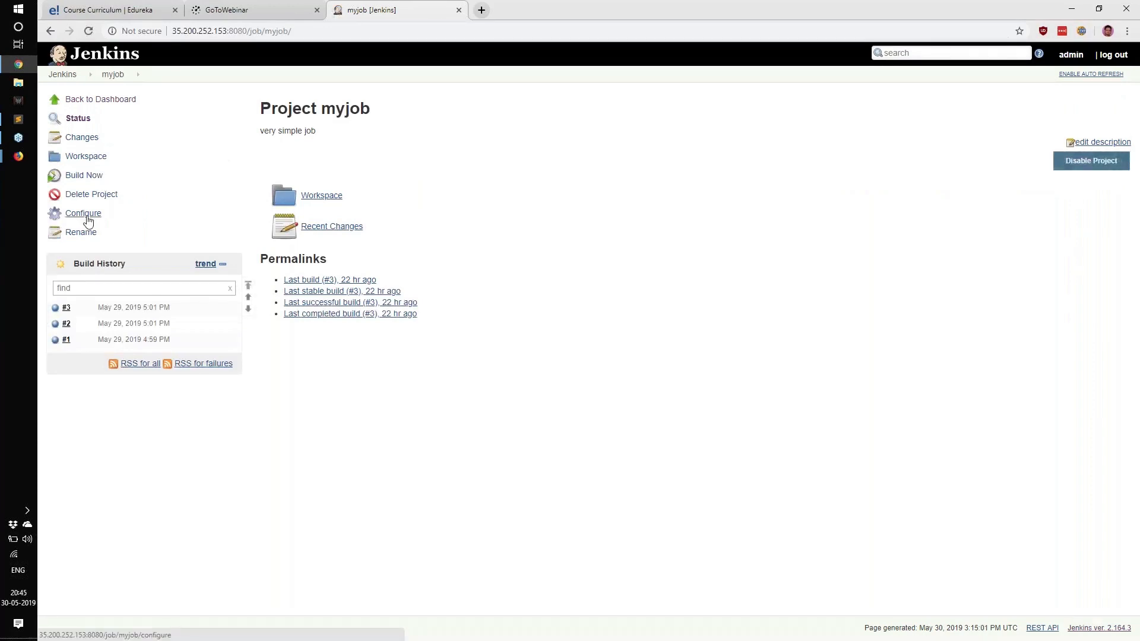
key("ctrl+plus")
key("ctrl+plus")
key("ctrl+plus")
key("ctrl+plus")
key("ctrl+plus")
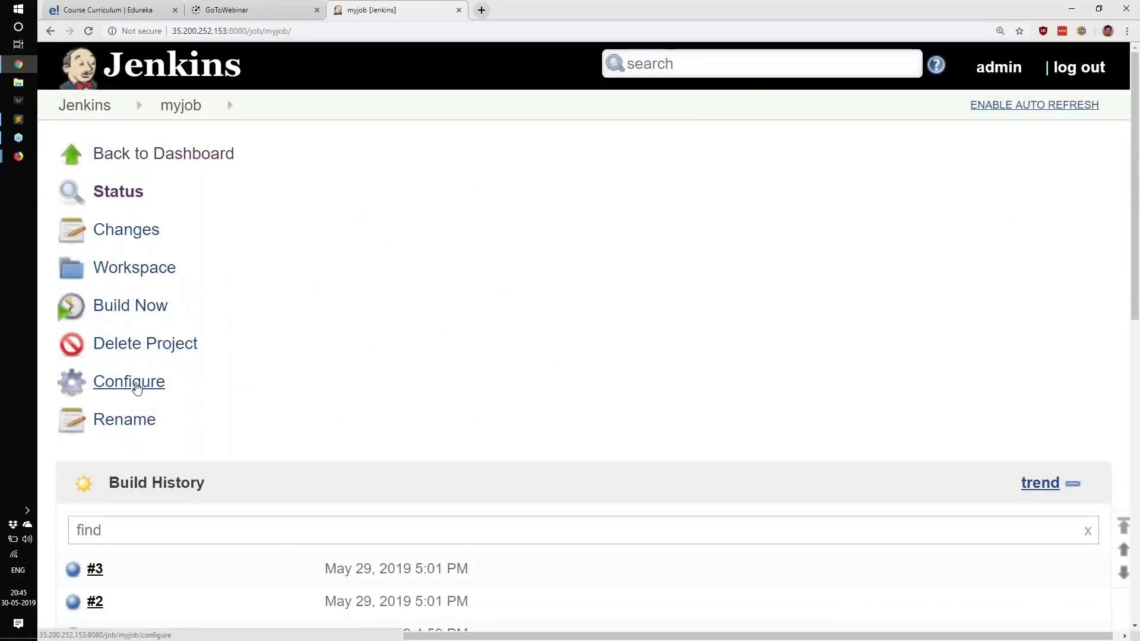
left_click(137, 387)
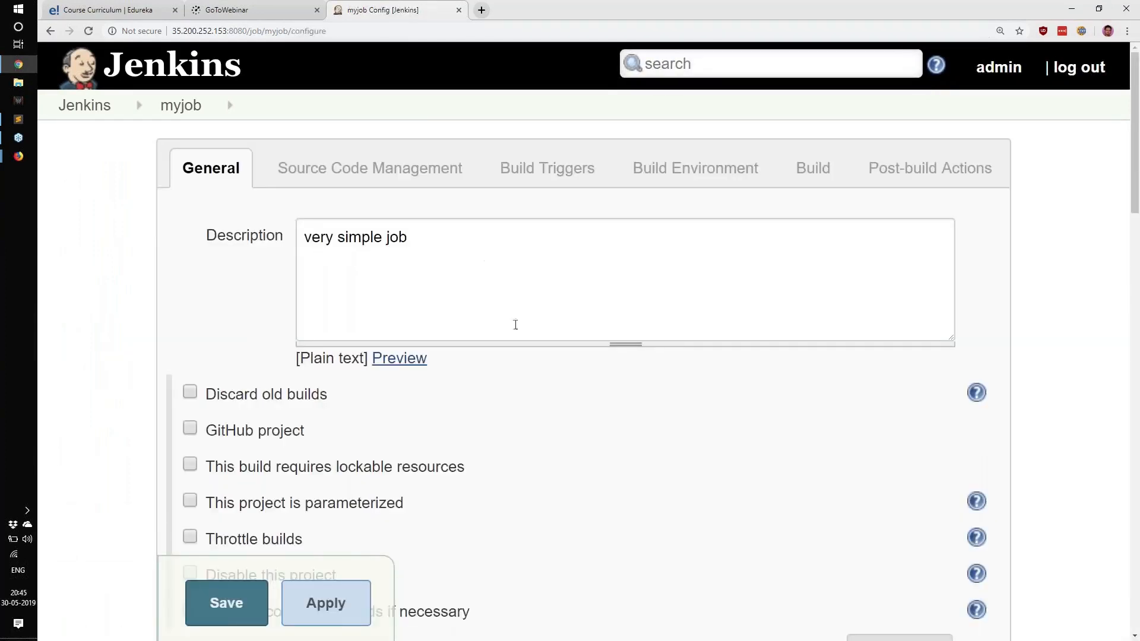
Step: Replace the Execute shell command in the Build section with date >> /tmp/date.txt and a second line echo "good day!"
scroll(514, 323, "down", 15)
scroll(532, 348, "down", 5)
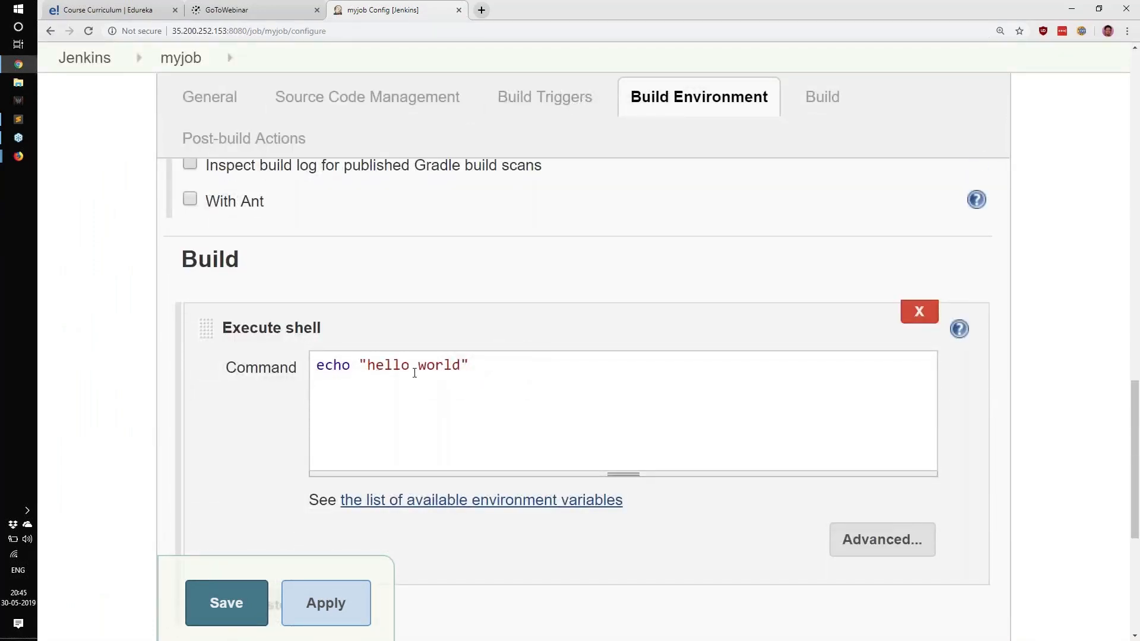
left_click_drag(508, 359, 262, 358)
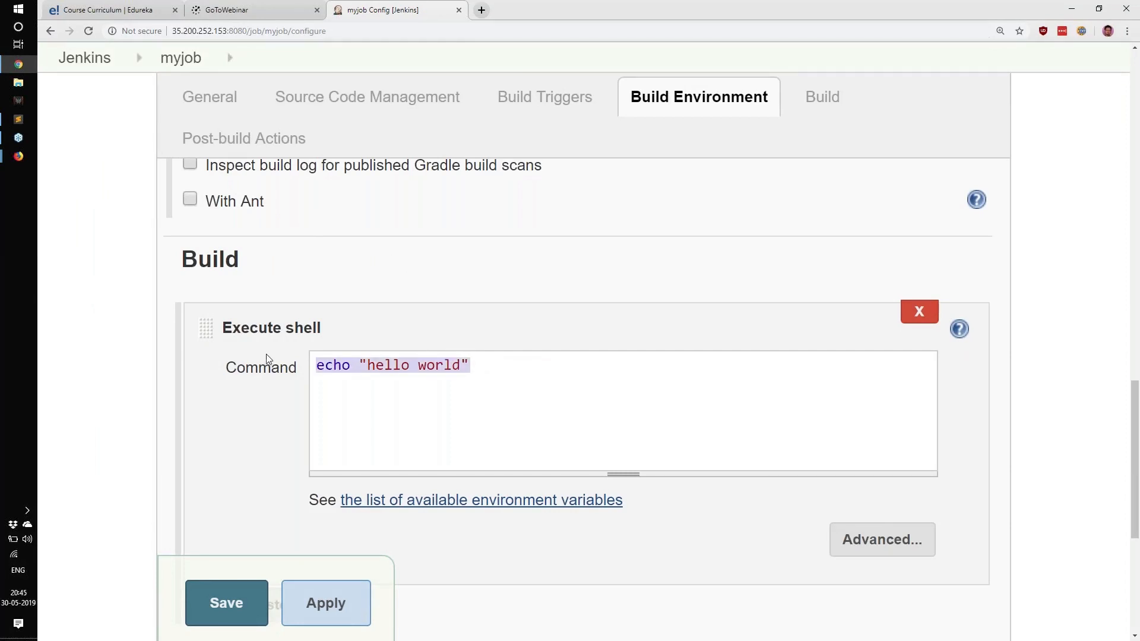
type("date >> ")
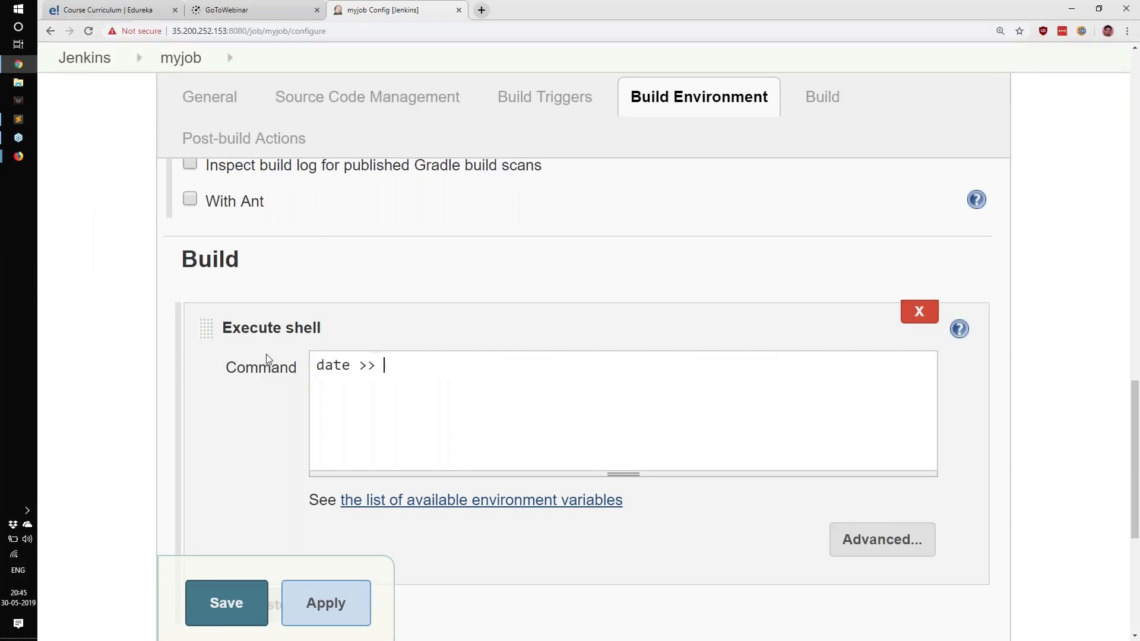
type("/tmp/date.txt")
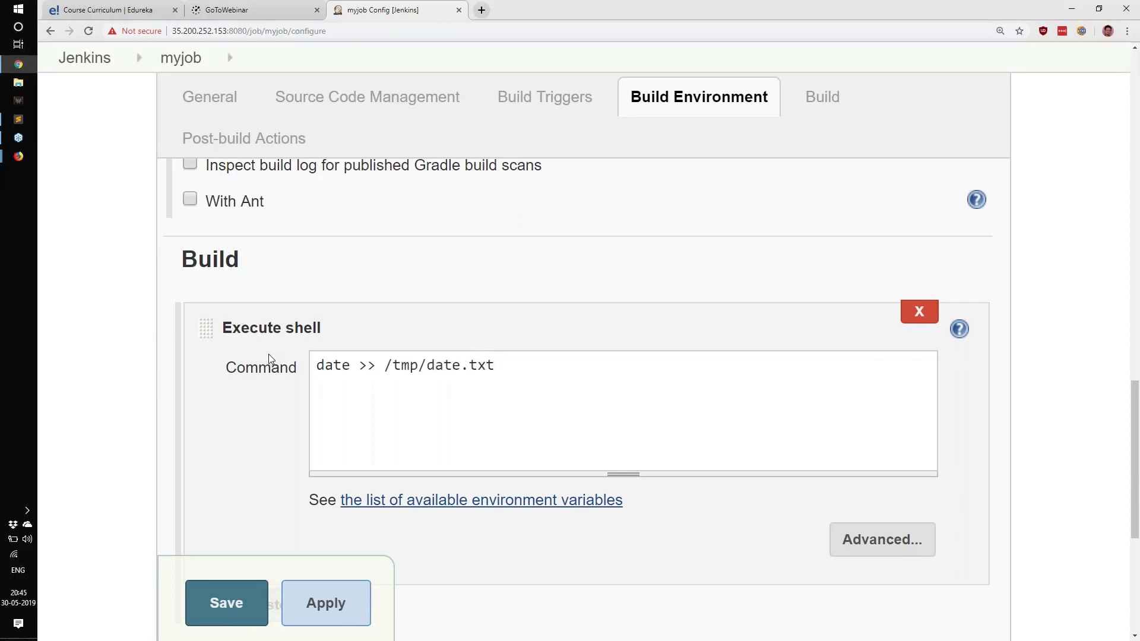
key("Return")
type("echo \"\"")
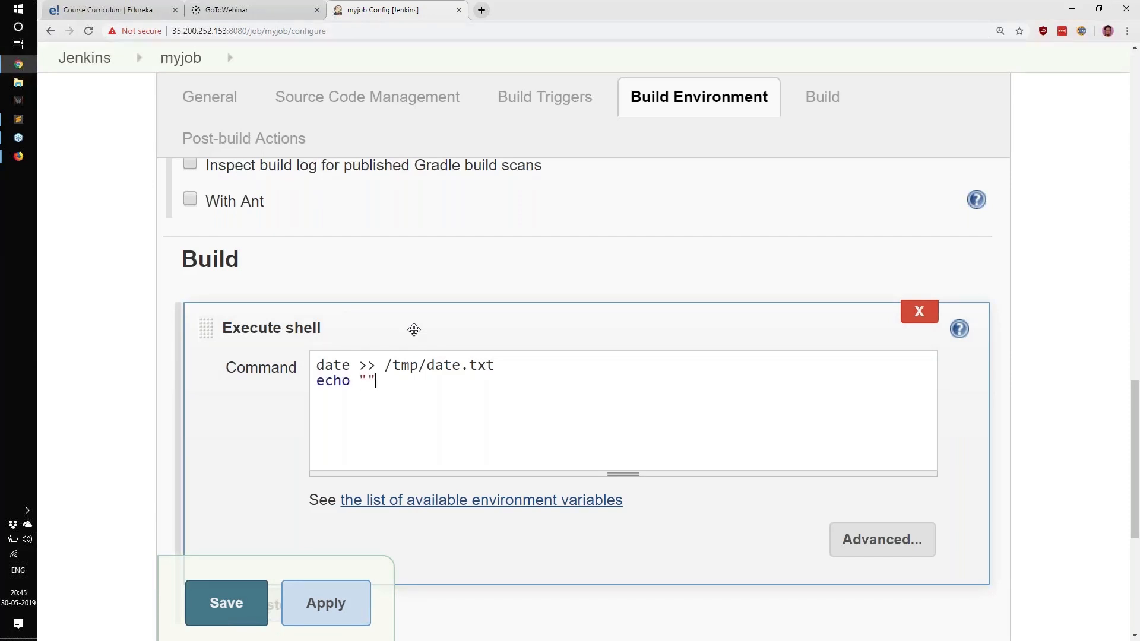
key("Left")
type("good day!")
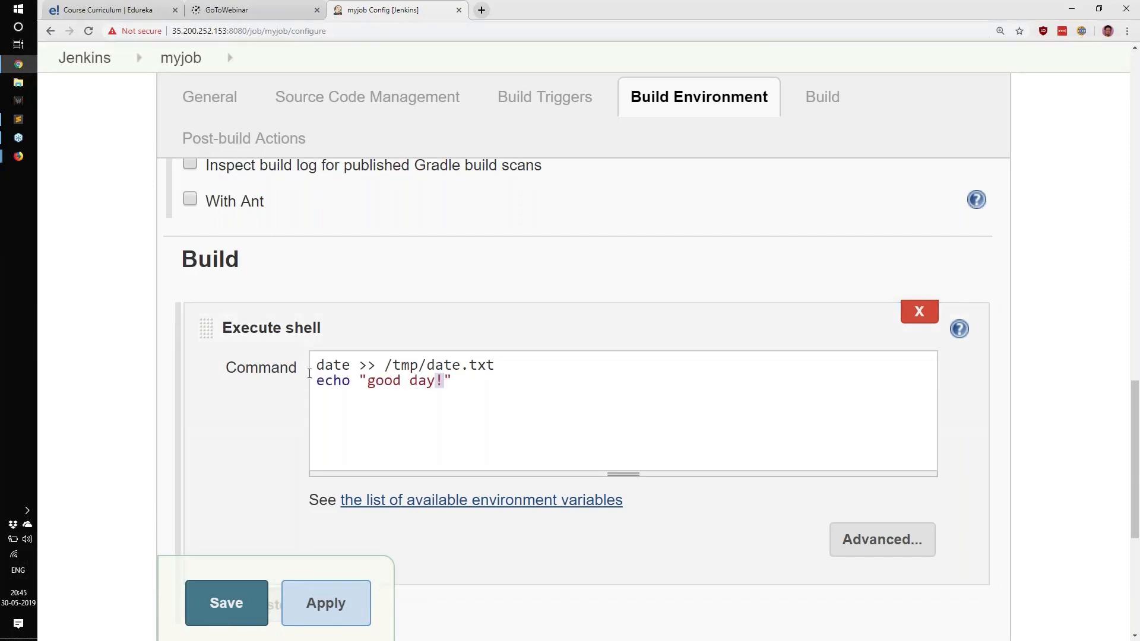
left_click_drag(313, 365, 487, 367)
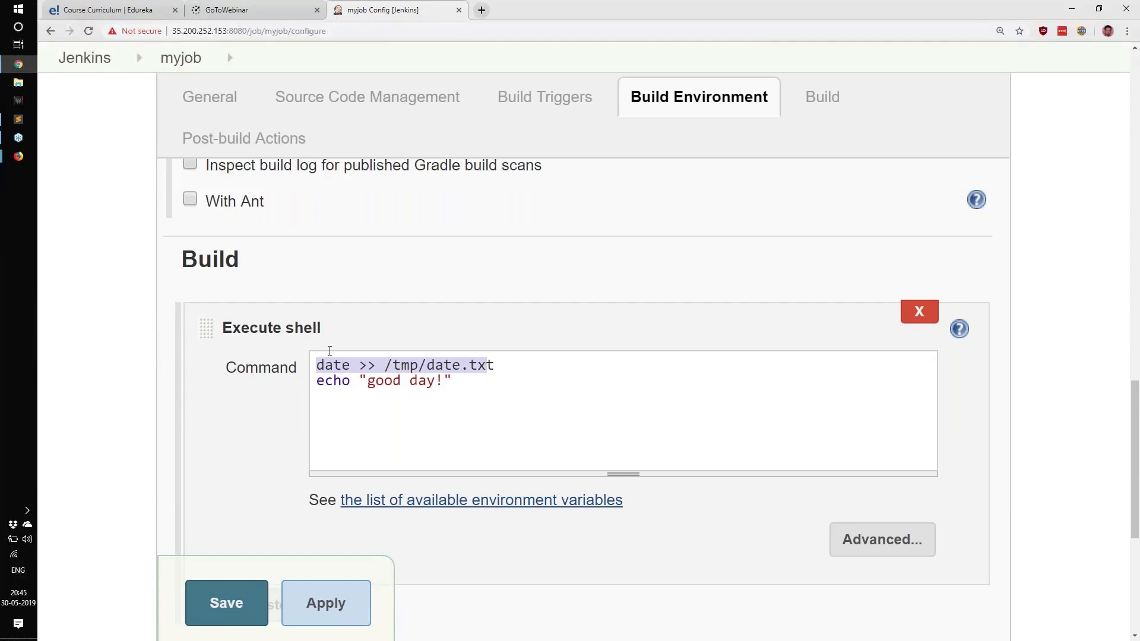
Step: Switch to the devopstraining SSH terminal, clear its screen and write apt-get update at the prompt without running it
left_click(19, 156)
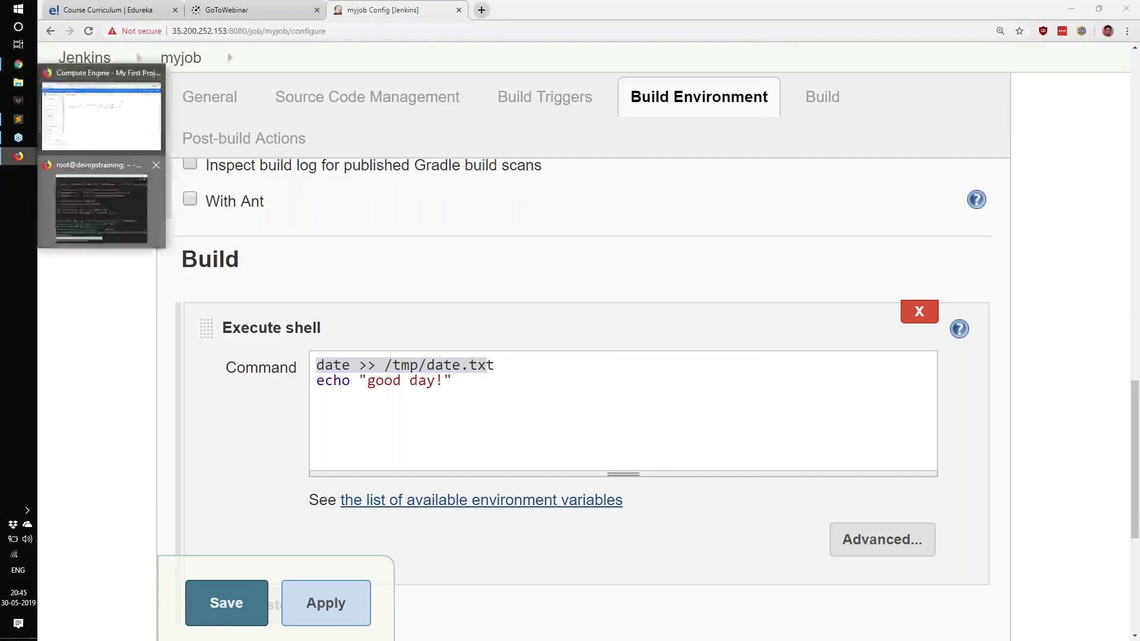
left_click(100, 207)
type("clear")
key("Return")
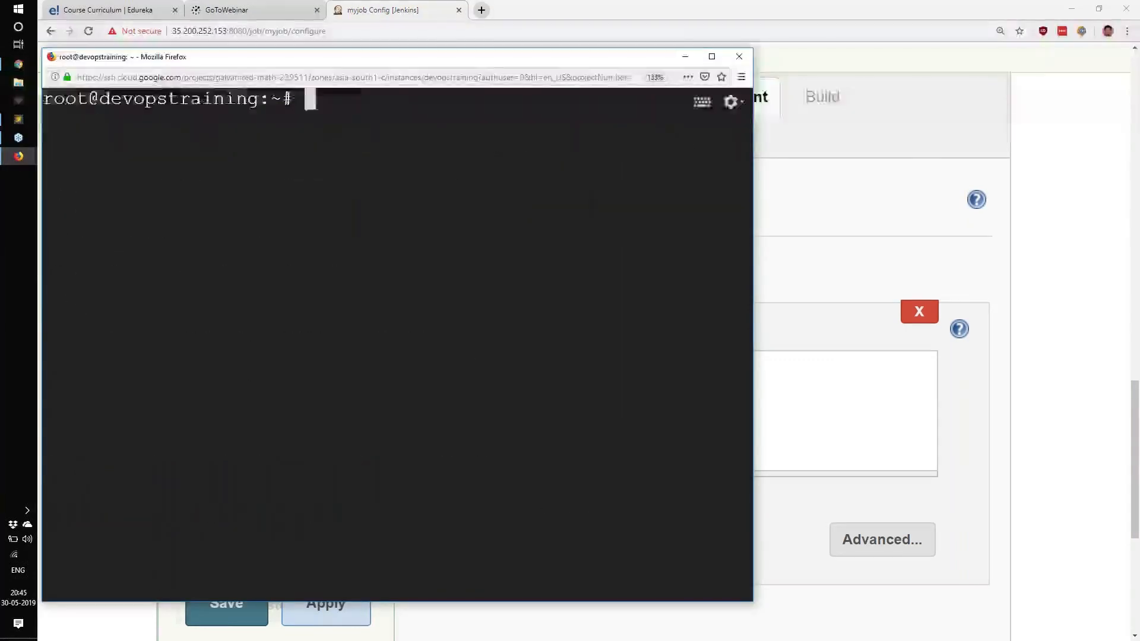
type("apt-get update")
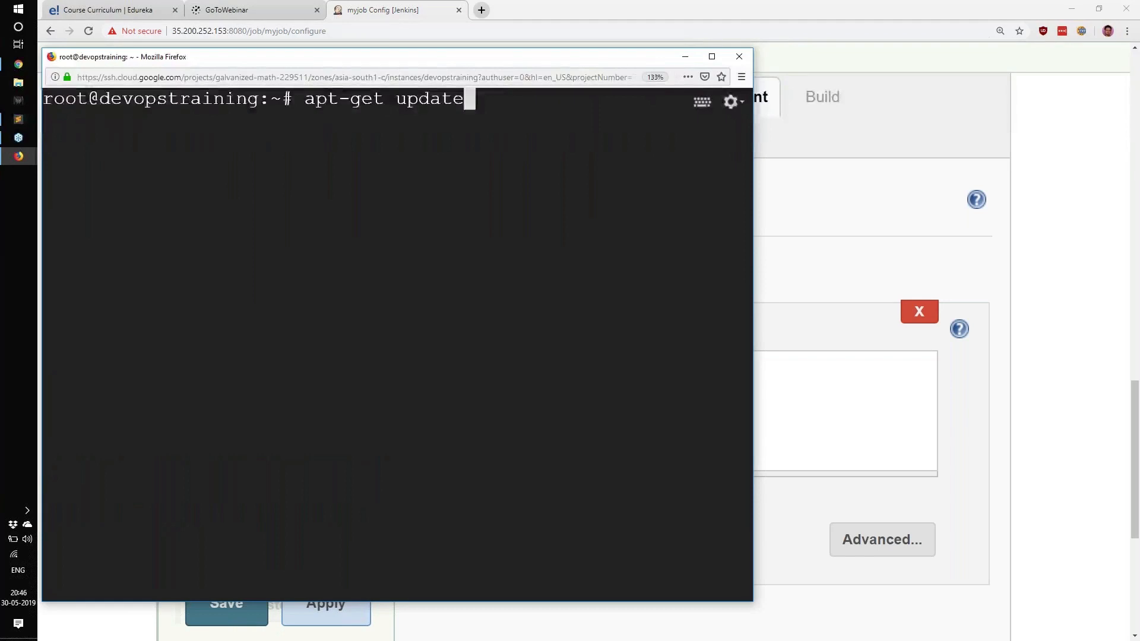
Step: Return to the myjob configuration and examine the Execute shell lines, including the date command, the append operator and the output file
key("alt+Tab")
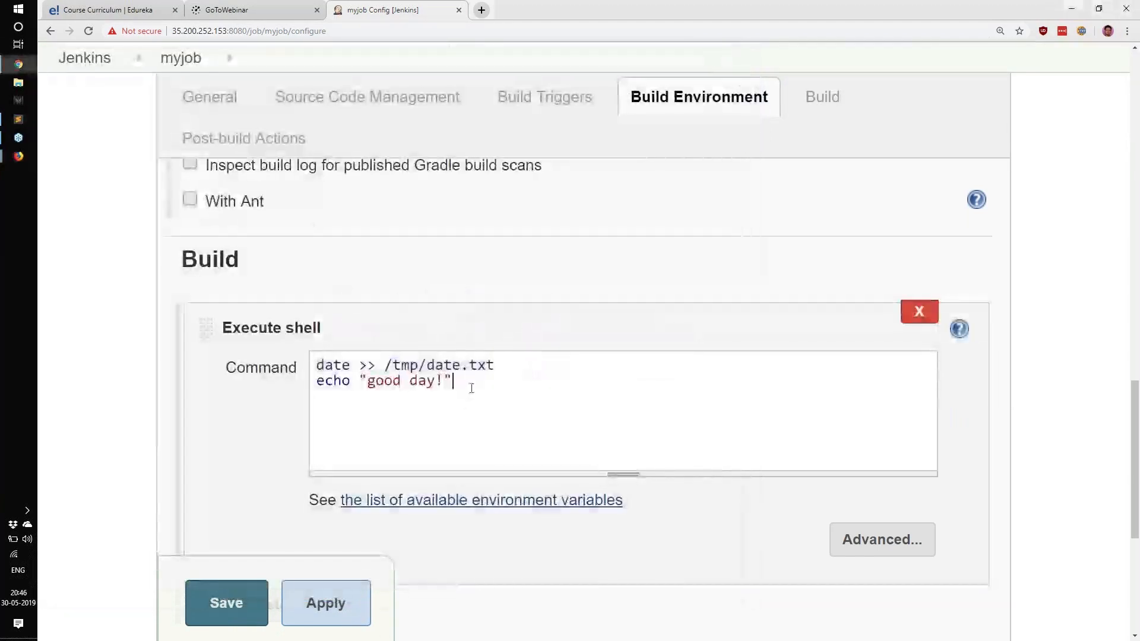
left_click_drag(471, 389, 306, 349)
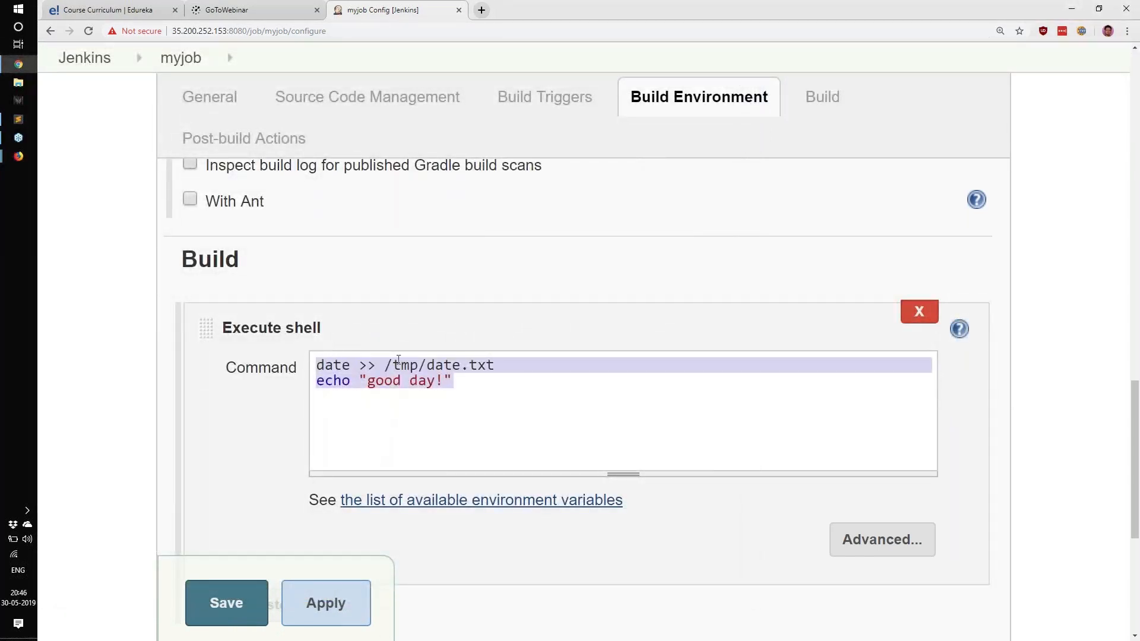
left_click(420, 402)
left_click(314, 364)
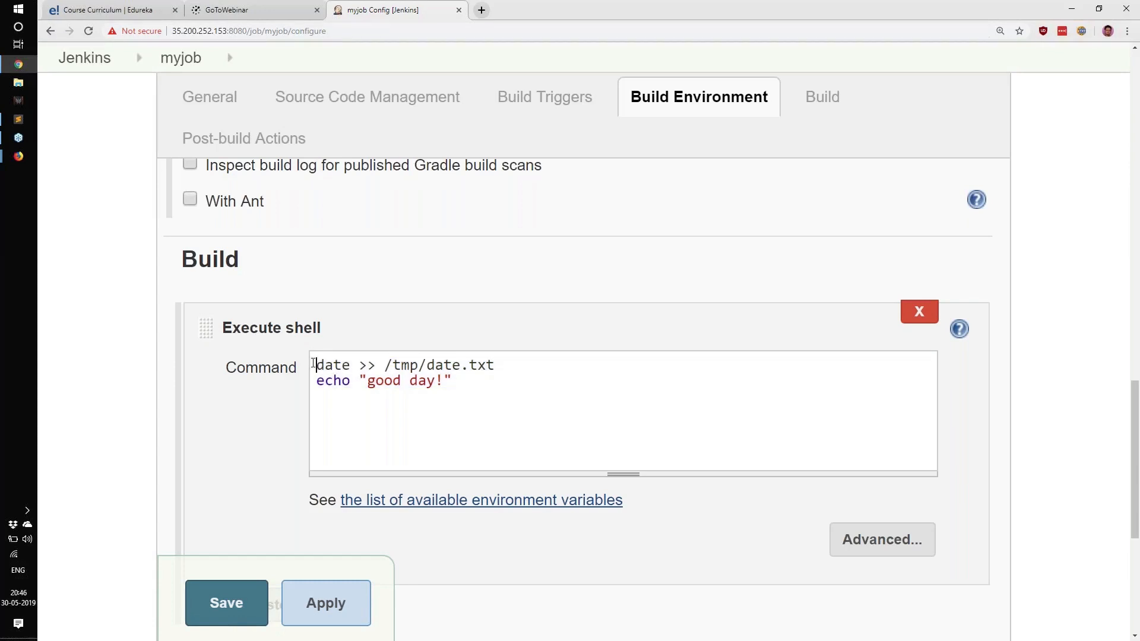
double_click(313, 364)
left_click_drag(360, 365, 377, 366)
left_click_drag(383, 366, 587, 373)
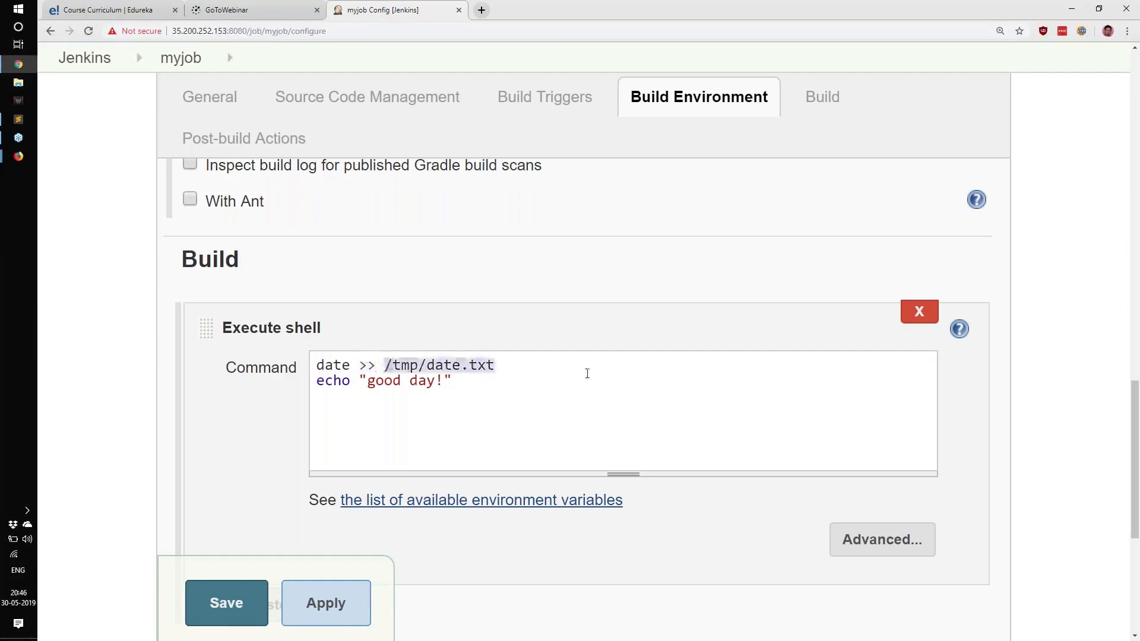
left_click(586, 373)
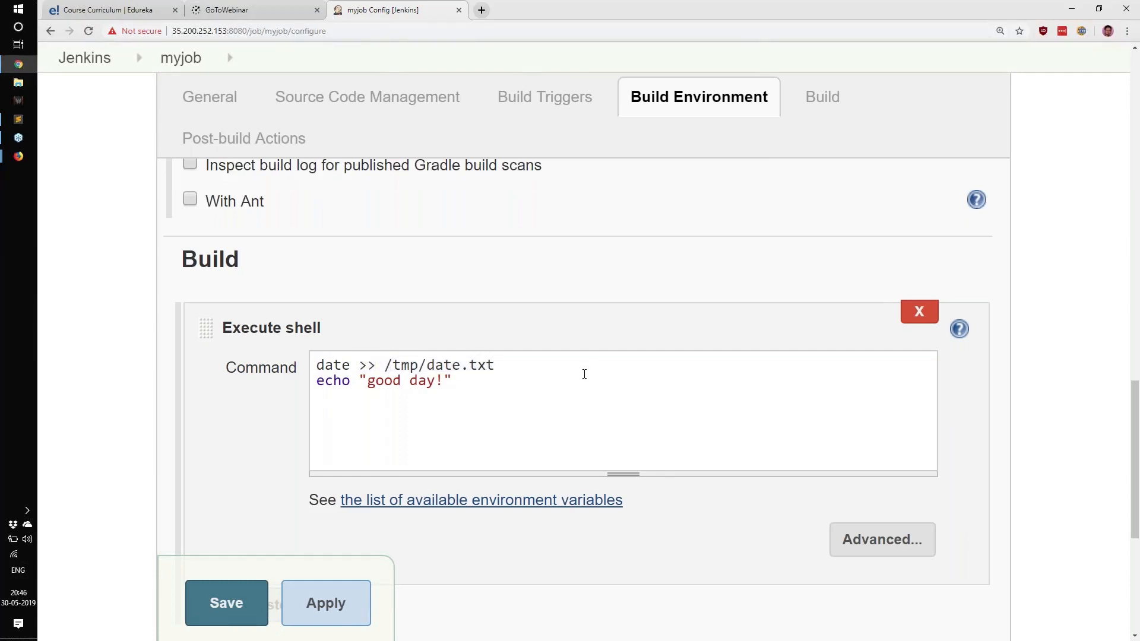
Step: Switch to the devopstraining SSH terminal, discard the pending apt-get update line and run date to check the current date and time
key("alt+Tab")
key("ctrl+c")
type("date")
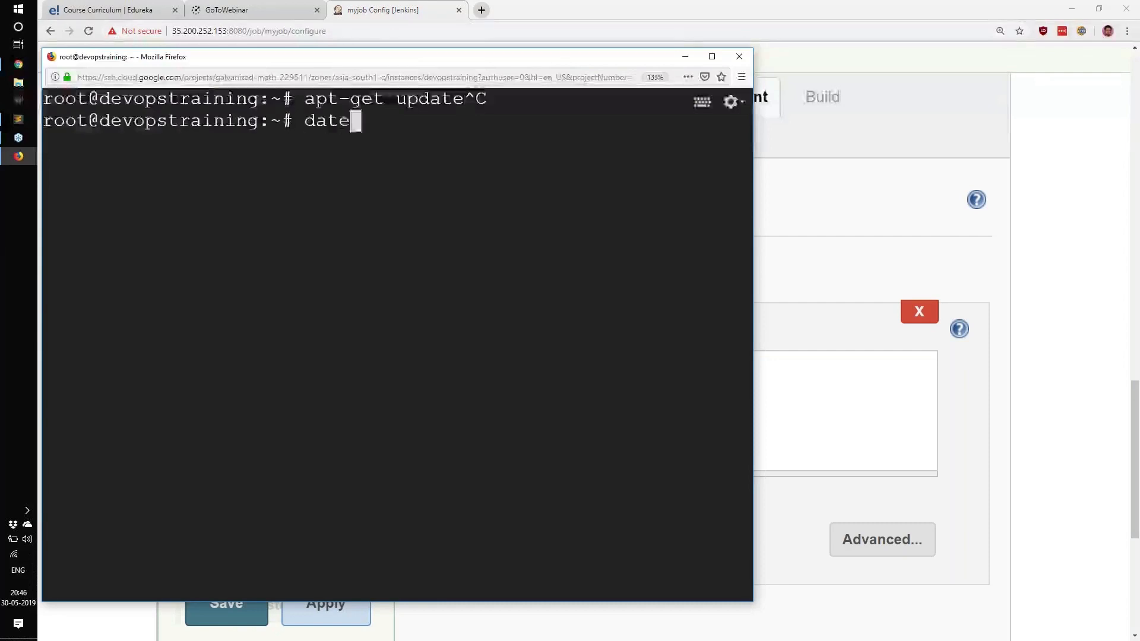
key("Return")
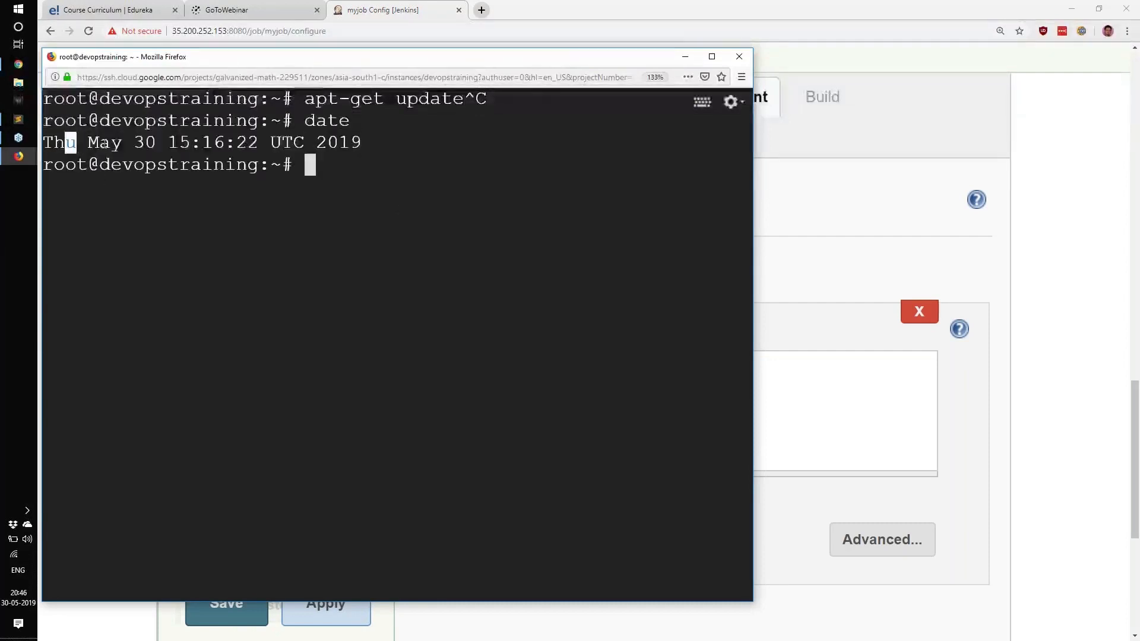
left_click_drag(67, 143, 309, 144)
left_click_drag(168, 143, 248, 144)
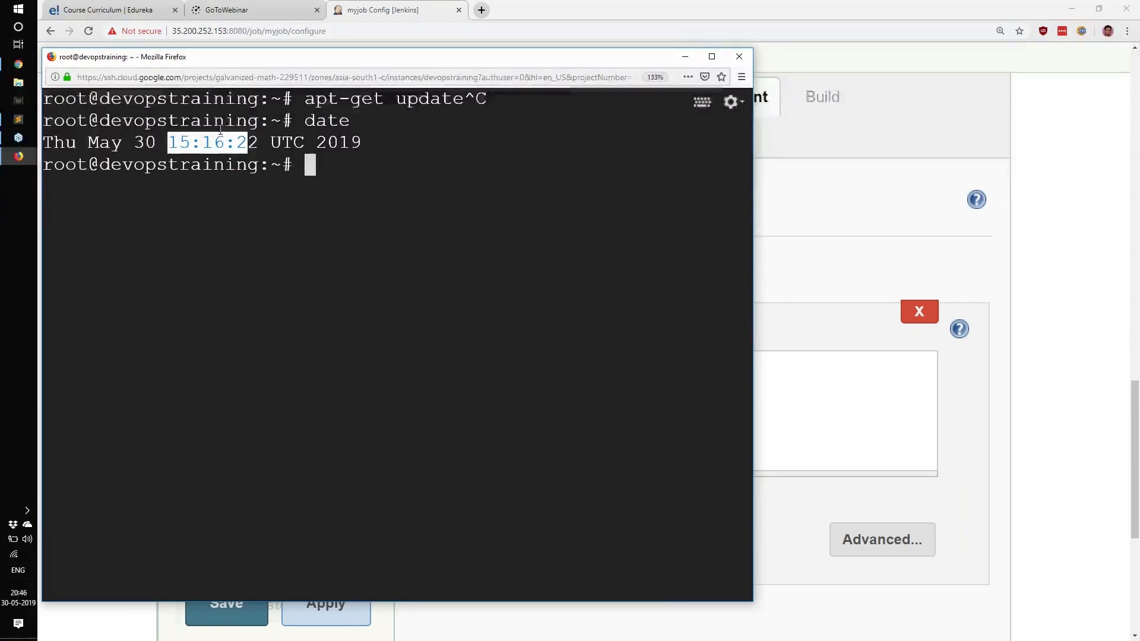
left_click(293, 184)
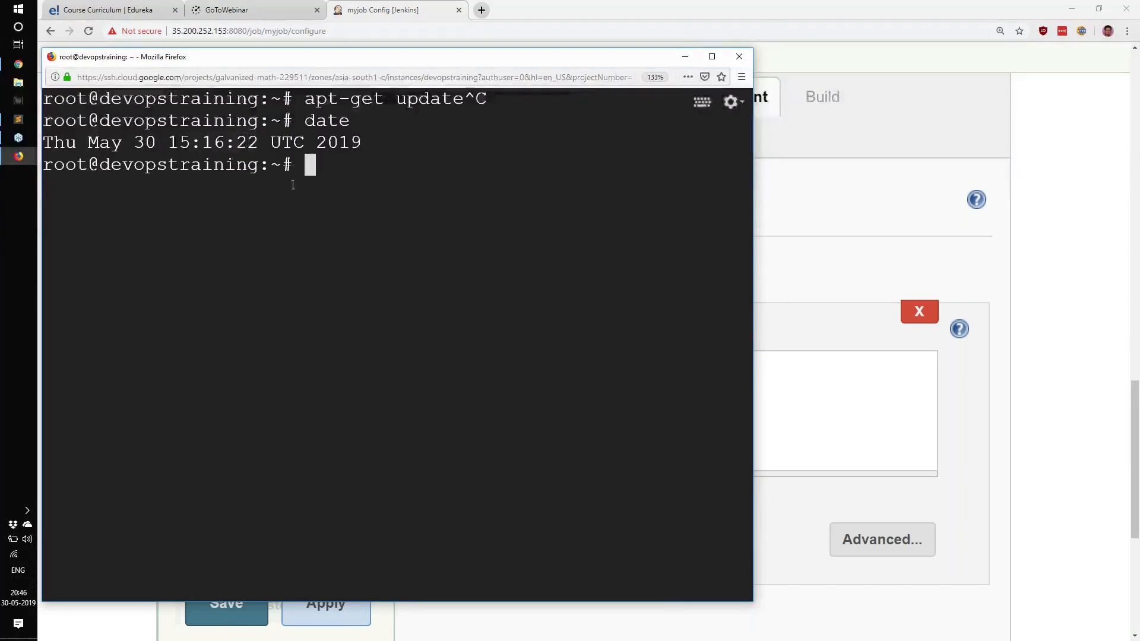
Step: Return to the myjob configuration and examine the date command and its output path /tmp/date.txt in the Execute shell box
left_click(818, 271)
left_click_drag(315, 365, 348, 367)
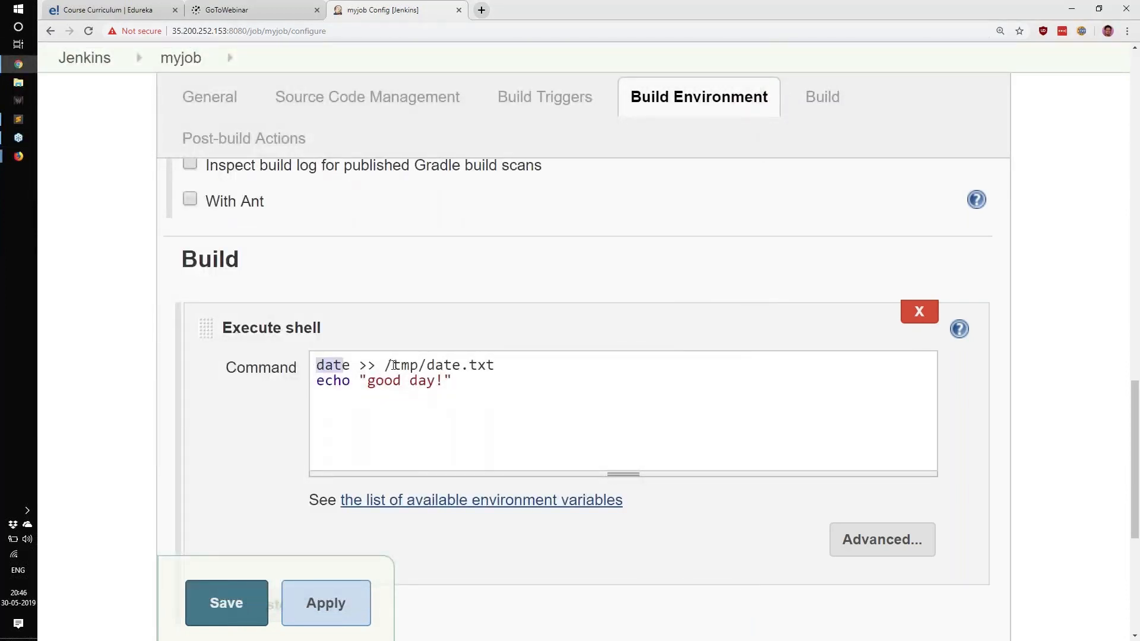
left_click_drag(384, 366, 543, 367)
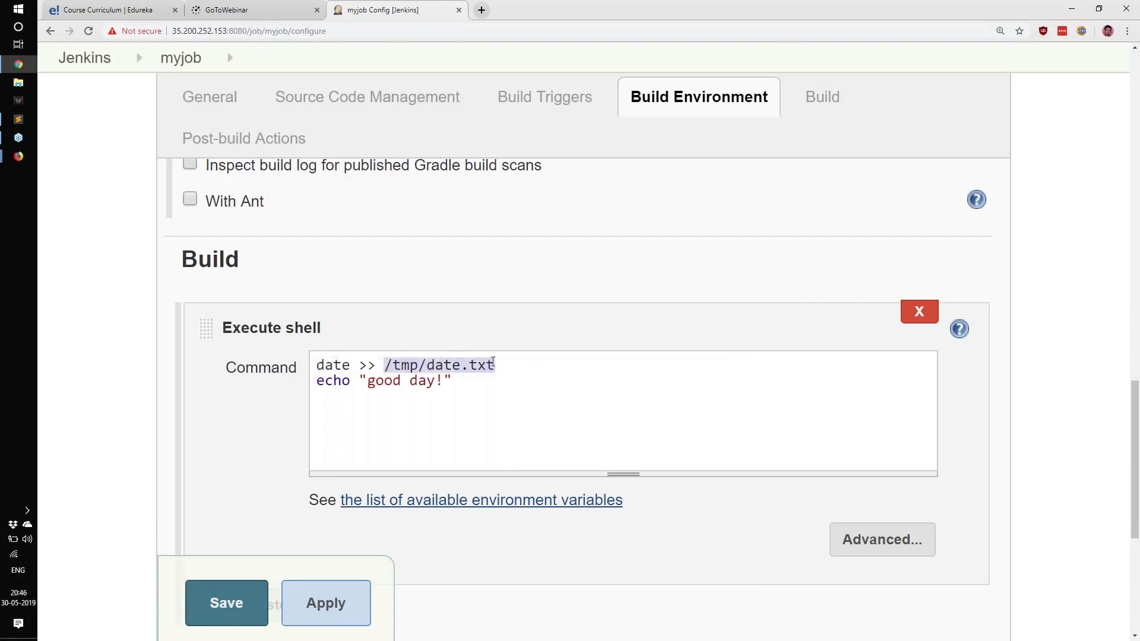
left_click(425, 366)
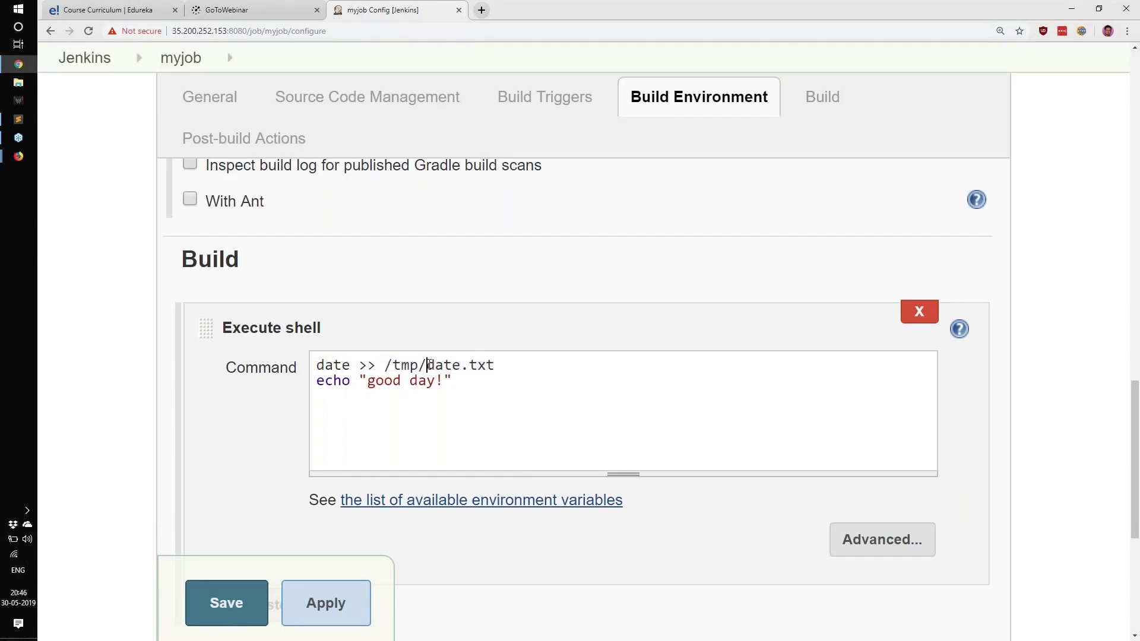
double_click(455, 364)
double_click(398, 366)
Step: In the SSH terminal, append the date output to somefile.txt with date >> somefile.txt and list the directory
key("alt+Tab")
type("d")
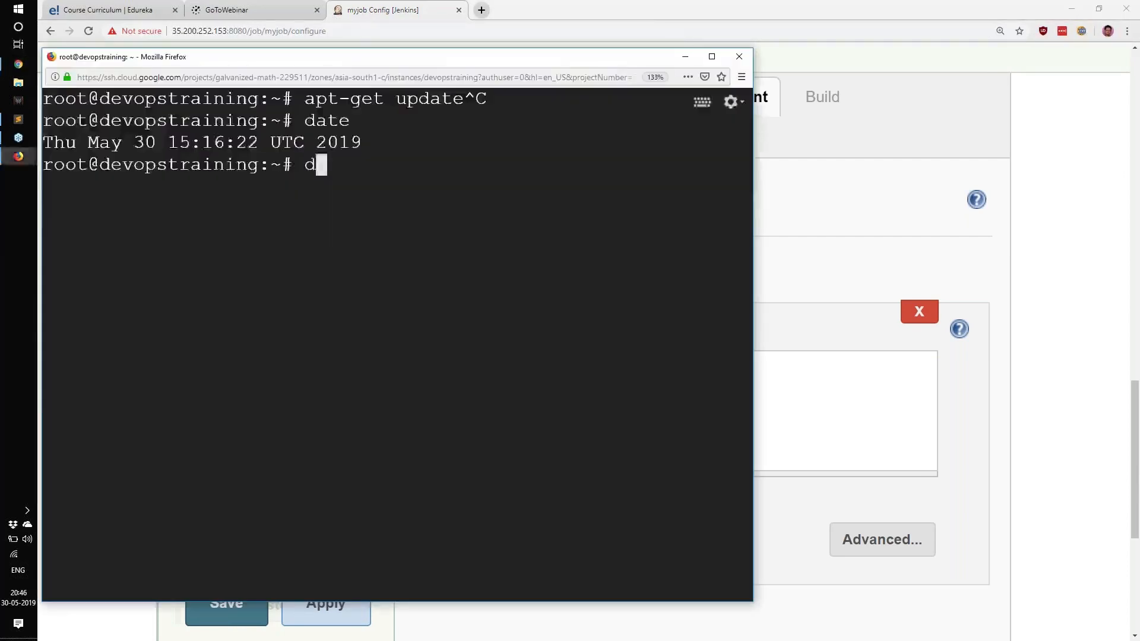
type("ate >> ")
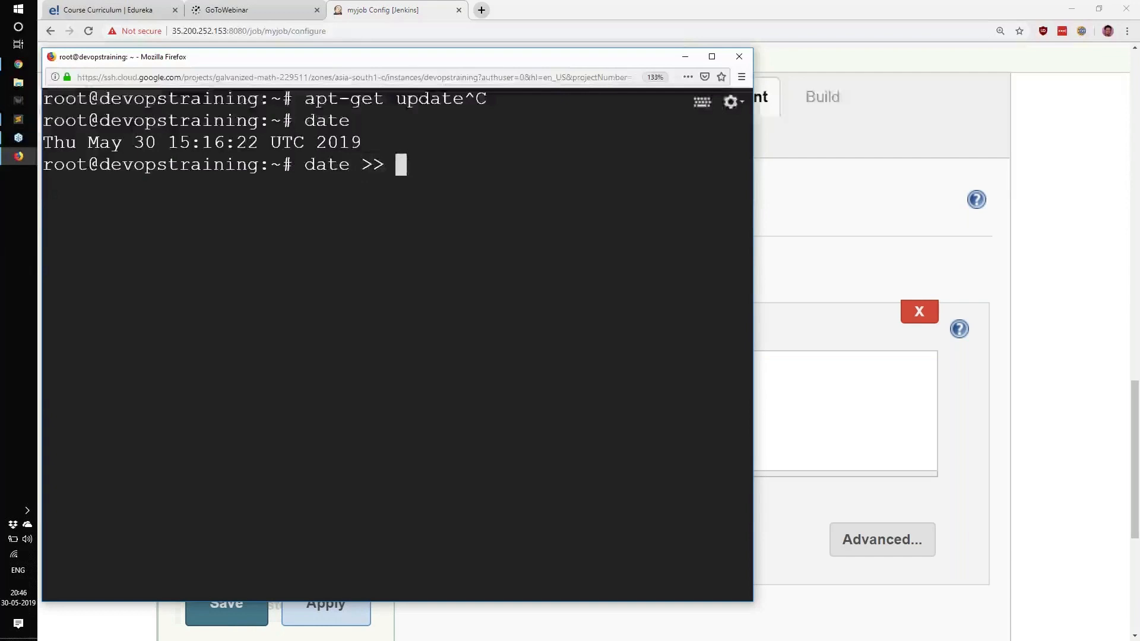
type("somefile.txt")
key("Return")
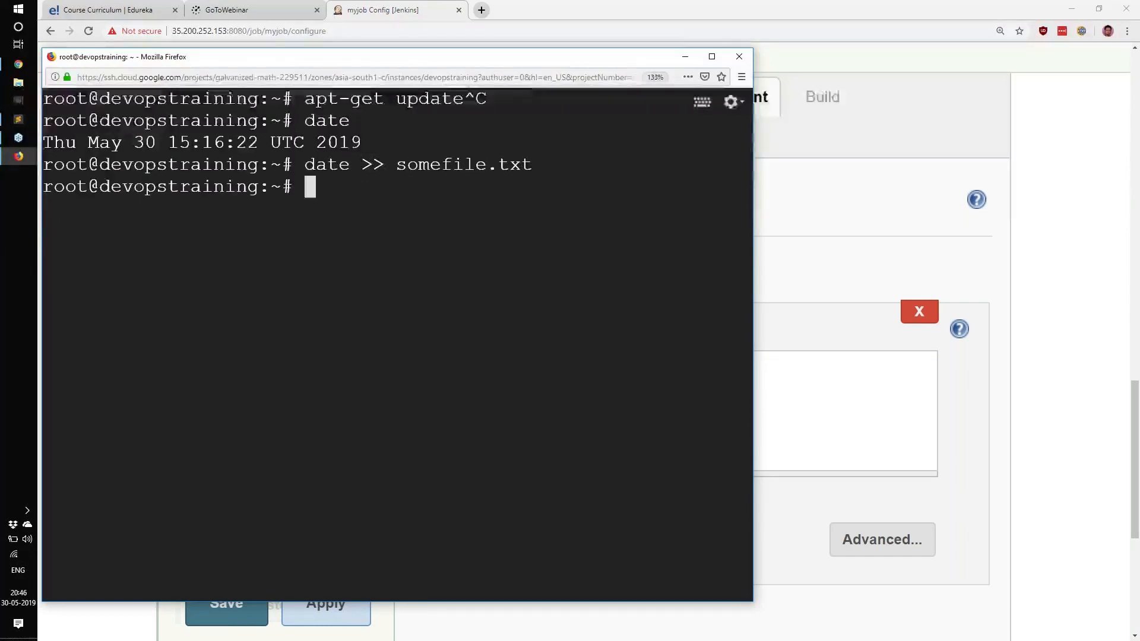
type("ls")
key("Return")
Step: Display the contents of somefile.txt with cat, and delete the file with rm
left_click_drag(602, 209, 736, 212)
type("cat")
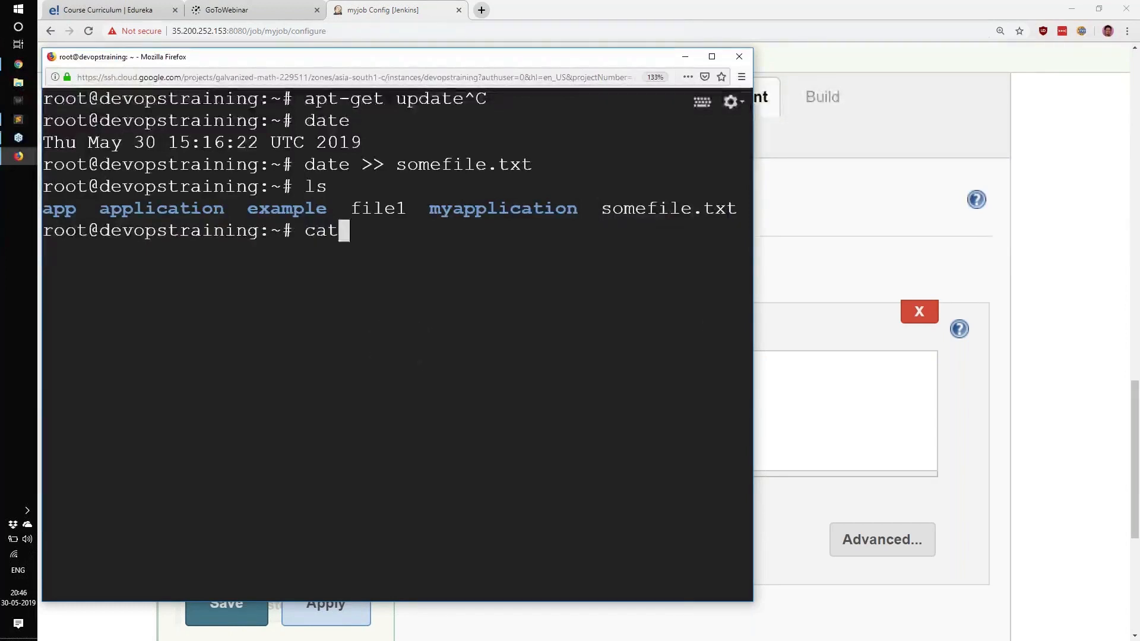
type(" somefile.txt")
key("Return")
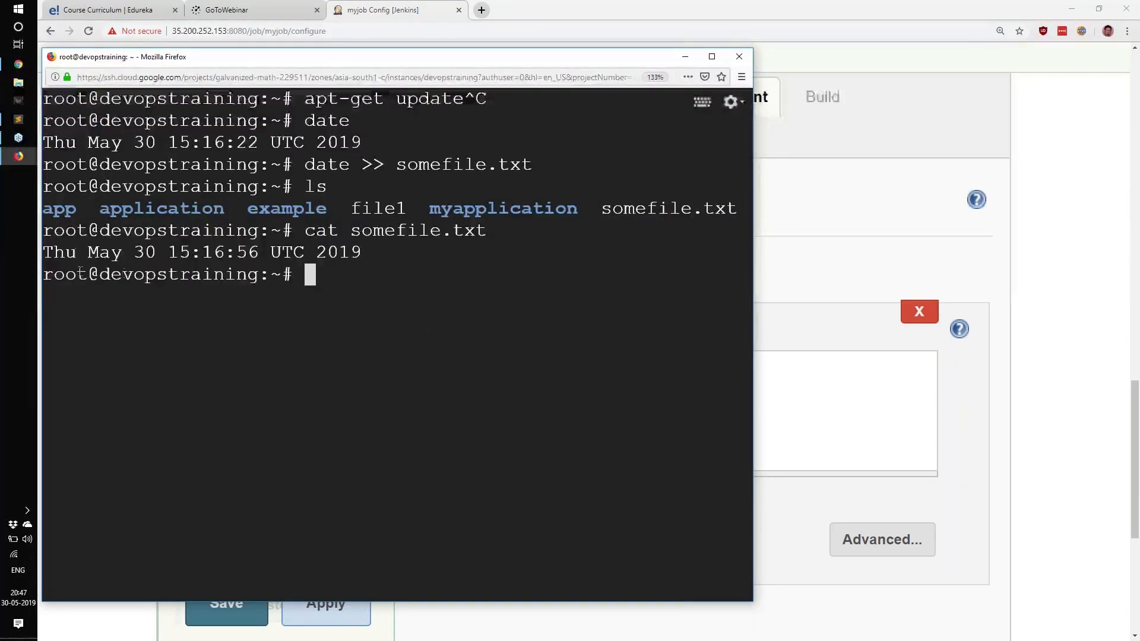
left_click_drag(84, 251, 295, 252)
left_click_drag(305, 166, 349, 161)
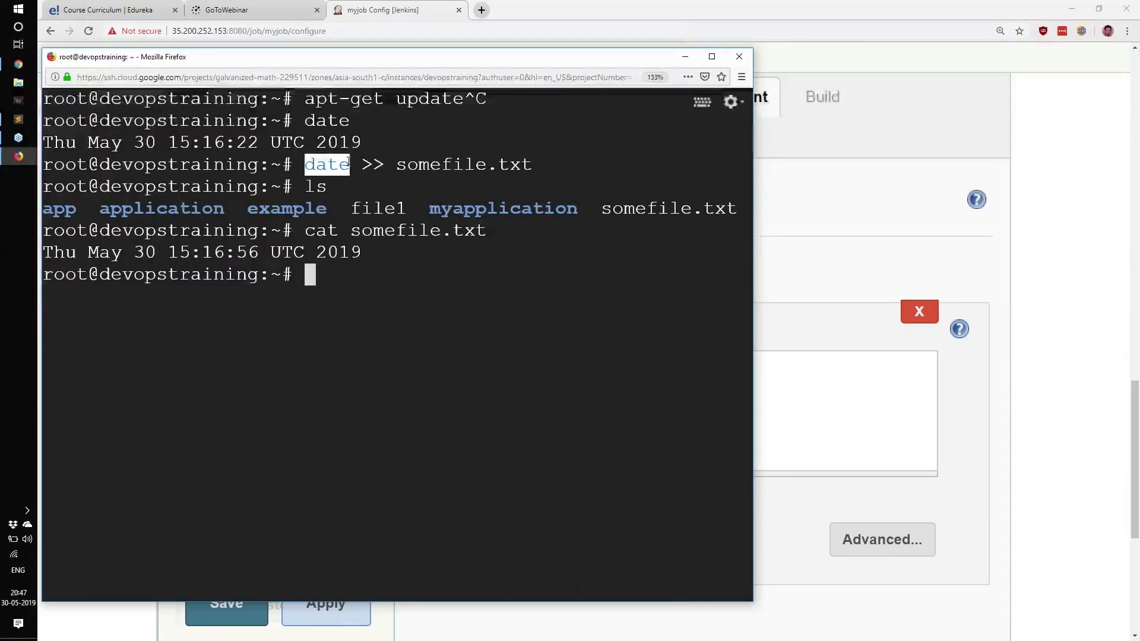
type("rm somefile.txt")
key("Return")
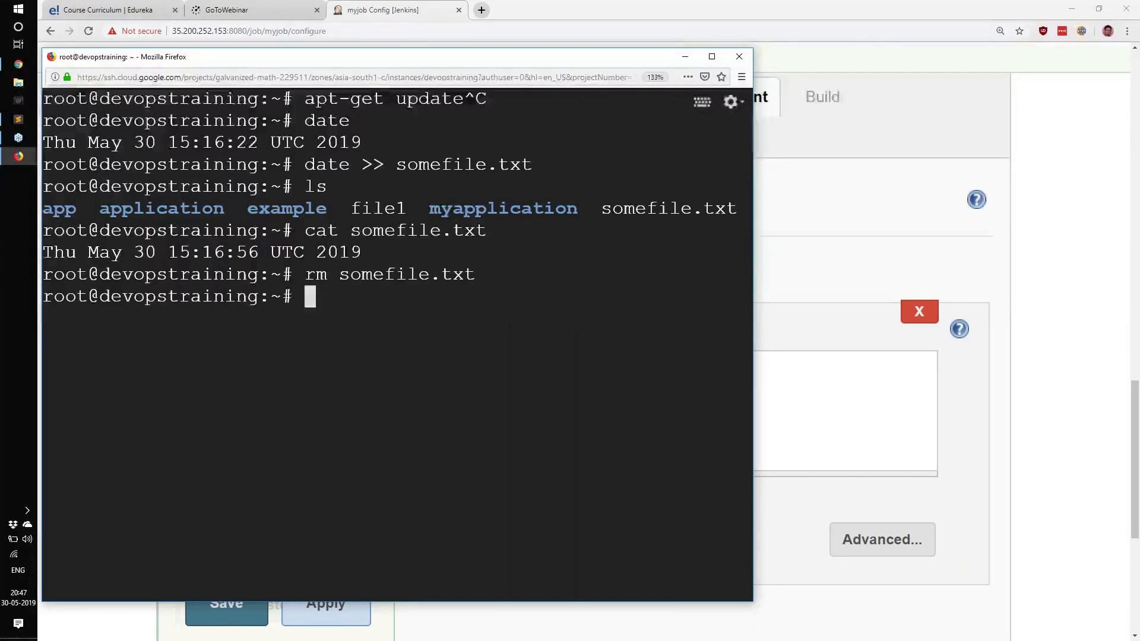
Step: Return to the myjob configuration, review the date and echo lines of the Execute shell command, and save the job
left_click(870, 403)
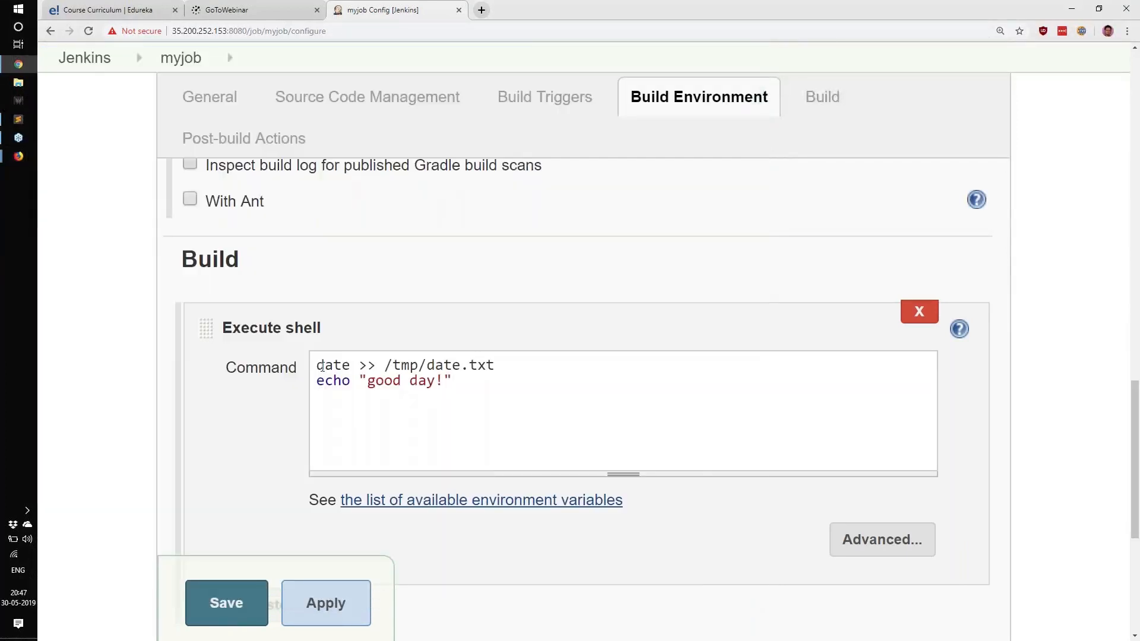
left_click_drag(317, 365, 525, 367)
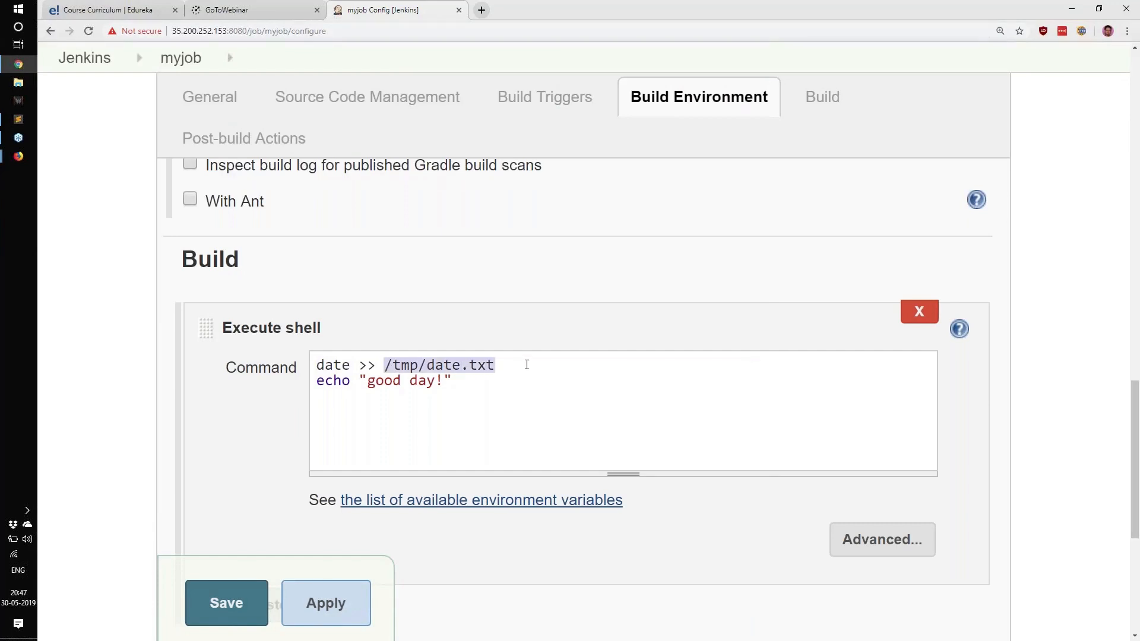
left_click_drag(316, 380, 447, 381)
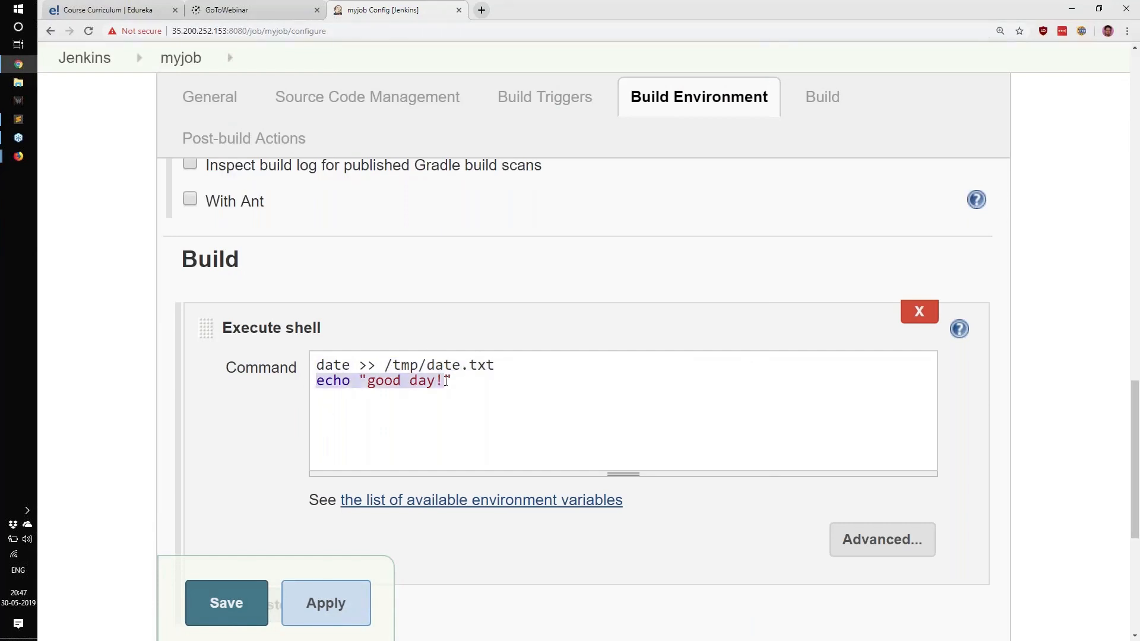
left_click(446, 380)
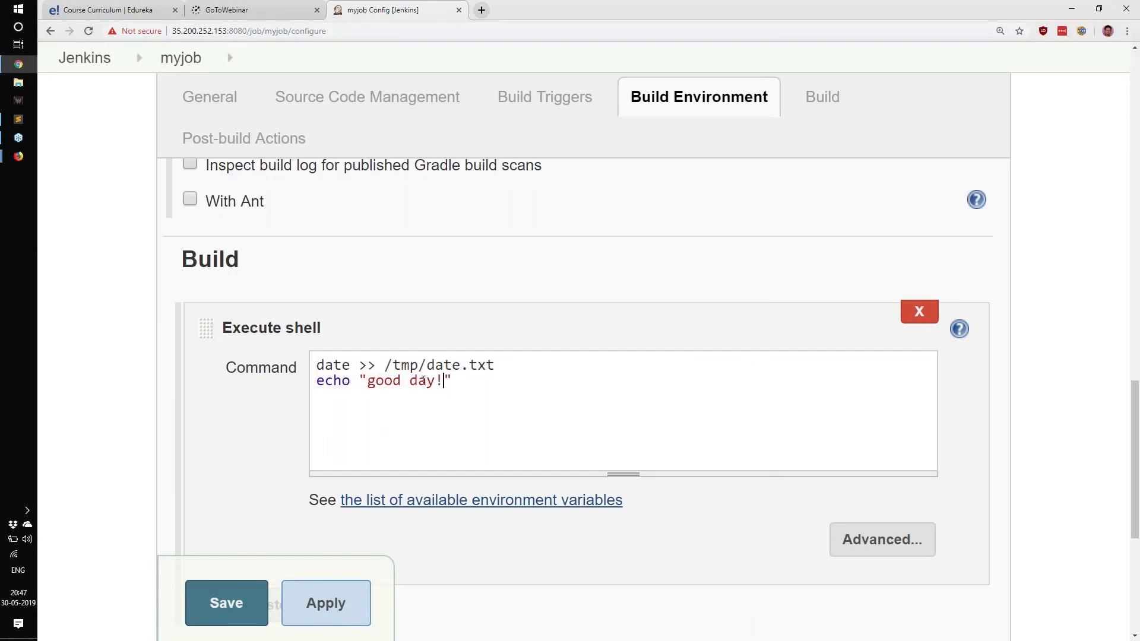
left_click(217, 608)
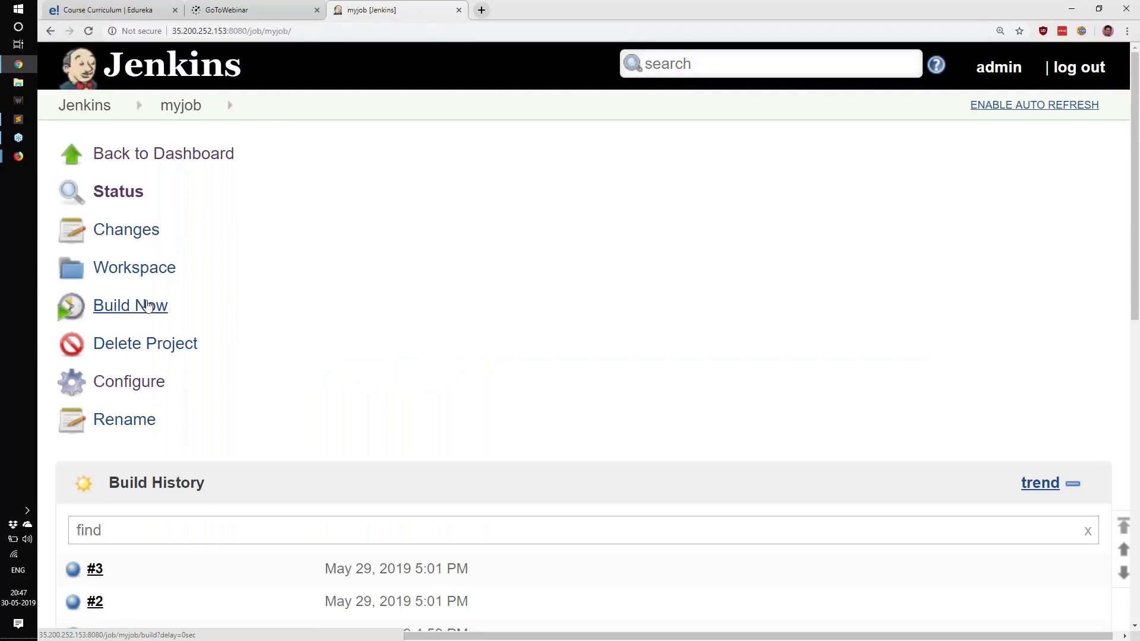
Step: Start a new build of myjob and open the console output of build #4 from the build history
left_click(148, 305)
scroll(395, 377, "down", 3)
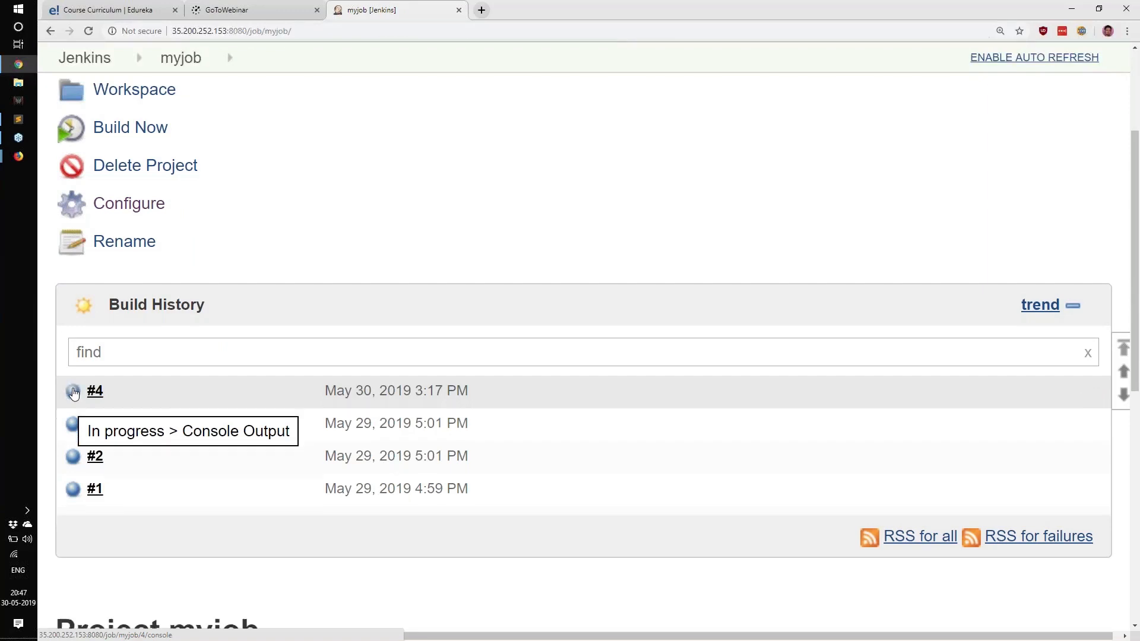
left_click(73, 393)
scroll(657, 509, "down", 3)
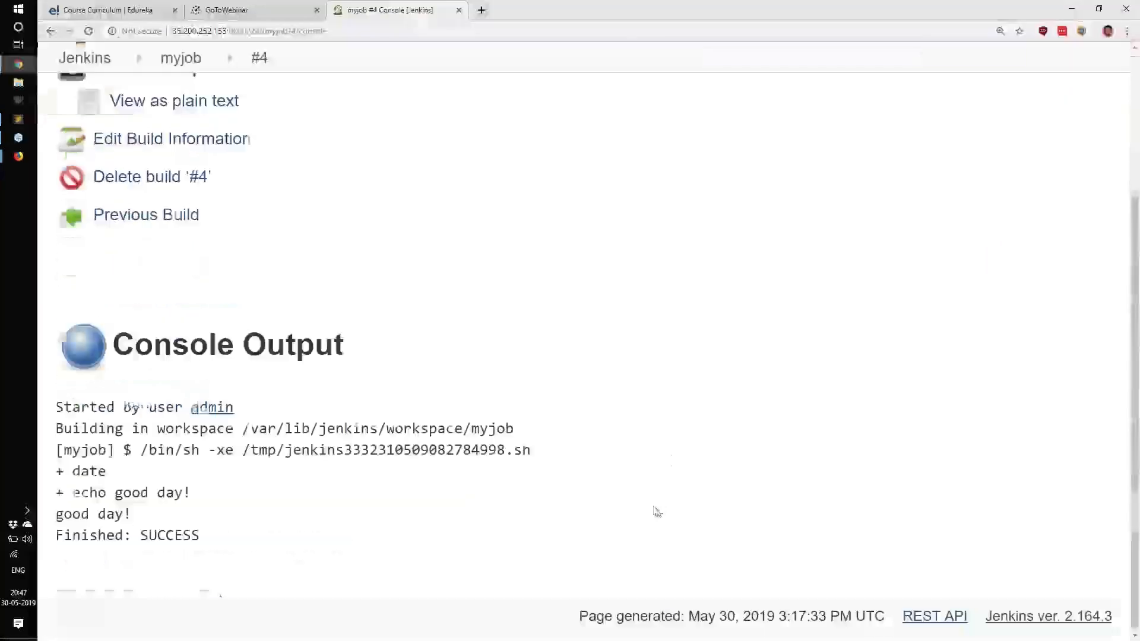
Step: Examine the build #4 console output, including the initiating user, the executed date and echo commands, and the final status
left_click_drag(58, 406, 184, 407)
left_click_drag(275, 412, 200, 411)
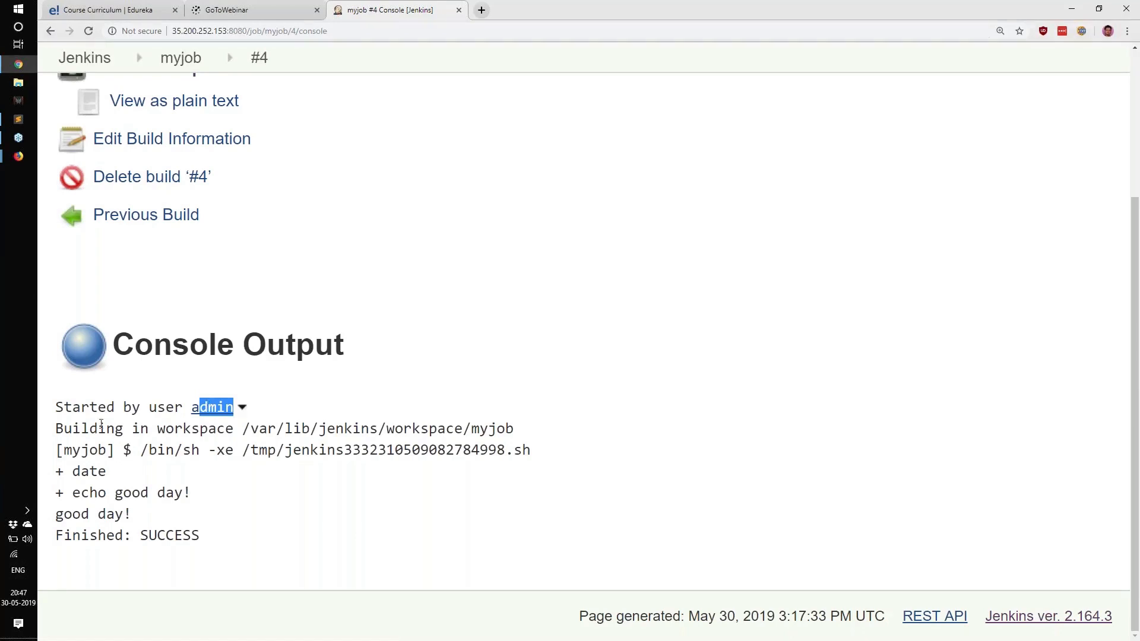
left_click_drag(89, 409, 241, 408)
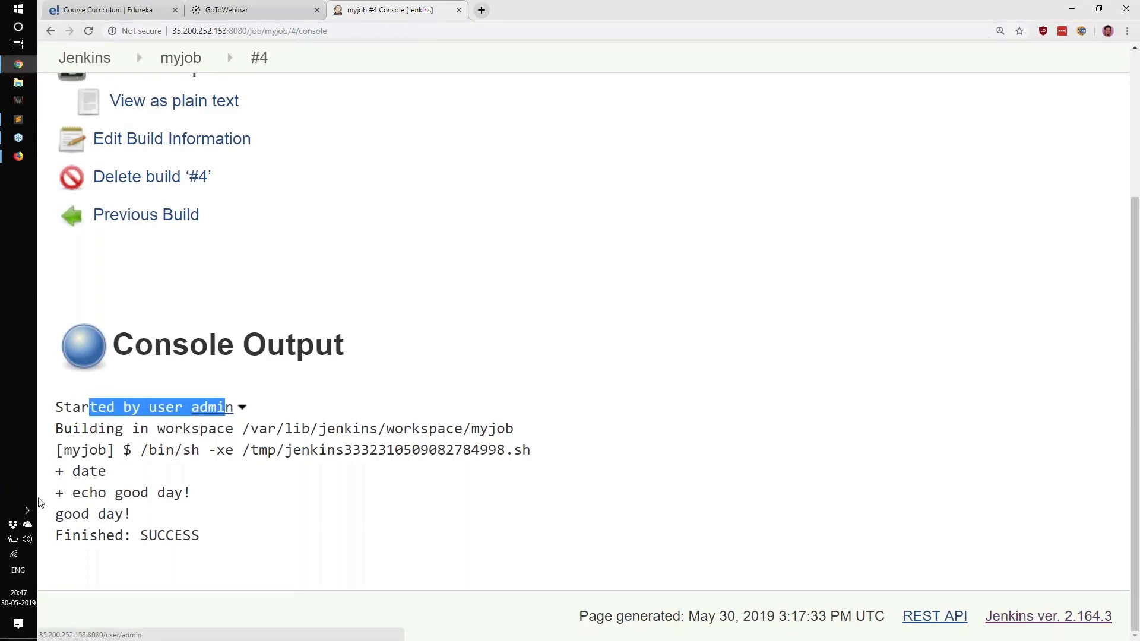
left_click_drag(56, 476, 211, 486)
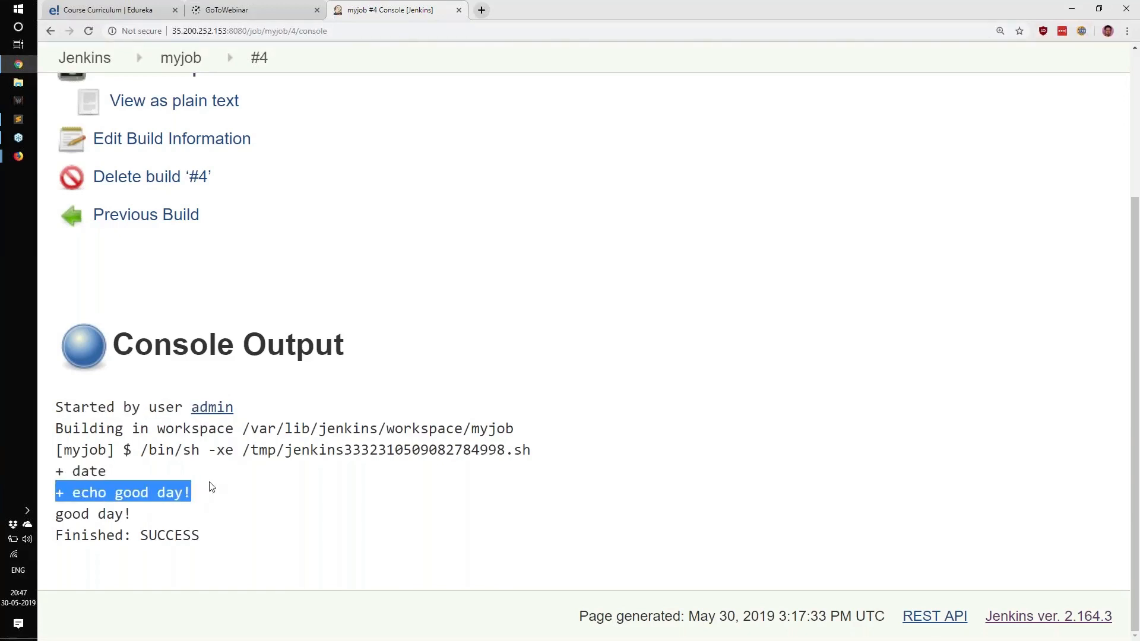
left_click_drag(52, 506, 157, 529)
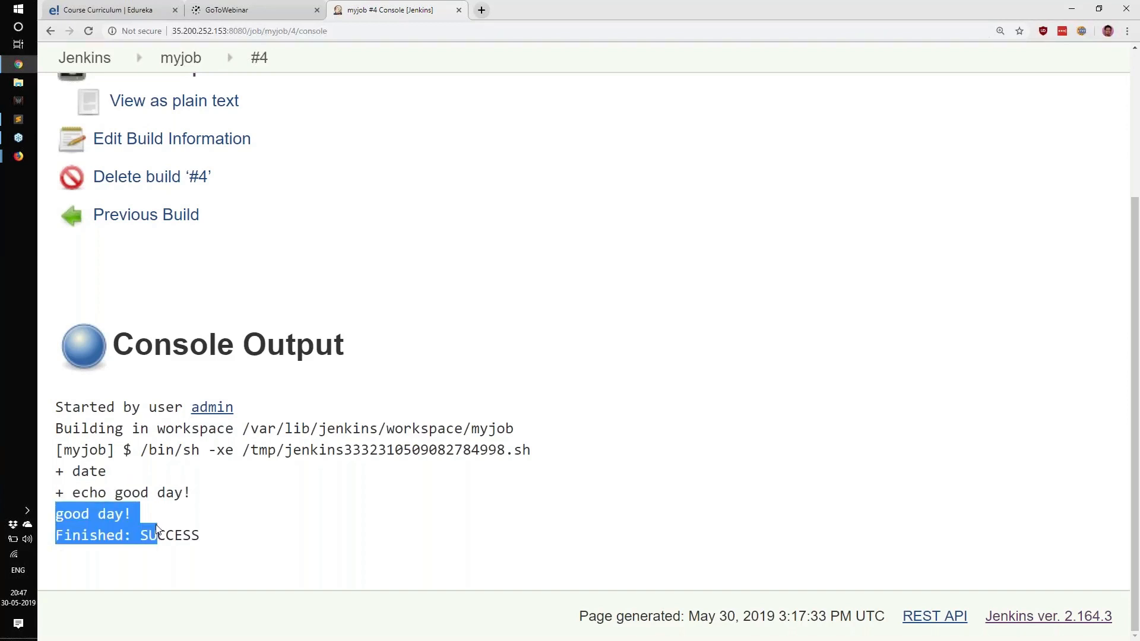
left_click(161, 514)
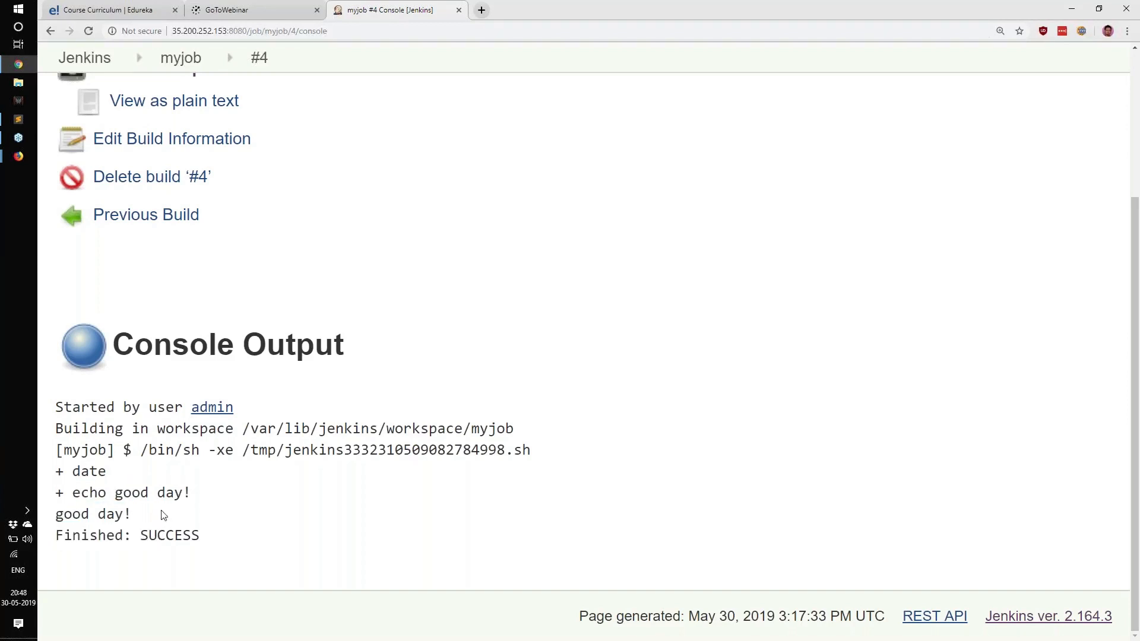
Step: Switch to the SSH terminal, change to the /tmp directory and list its files to look for date.txt
key("alt+Tab")
type("cd /tmp")
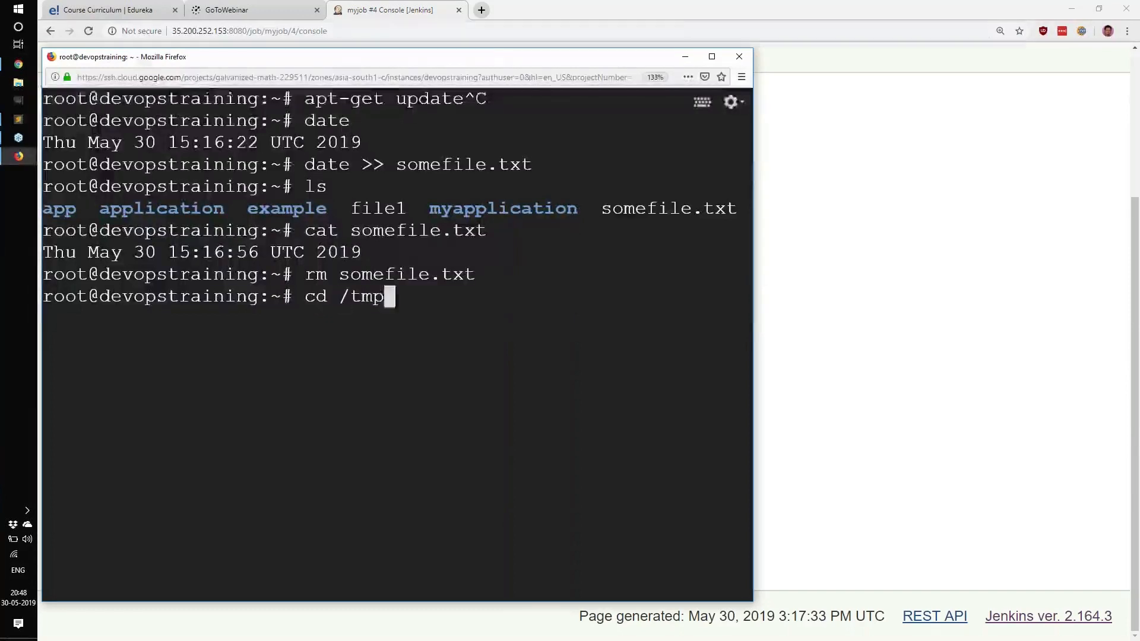
key("Return")
type("ls")
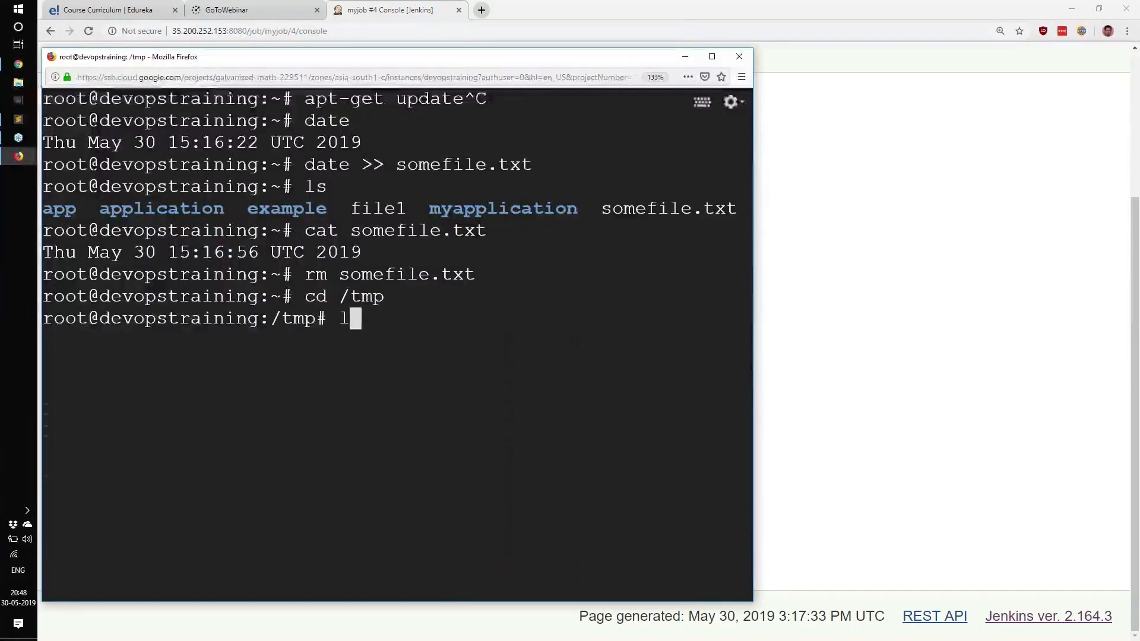
key("Return")
left_click_drag(55, 339, 133, 339)
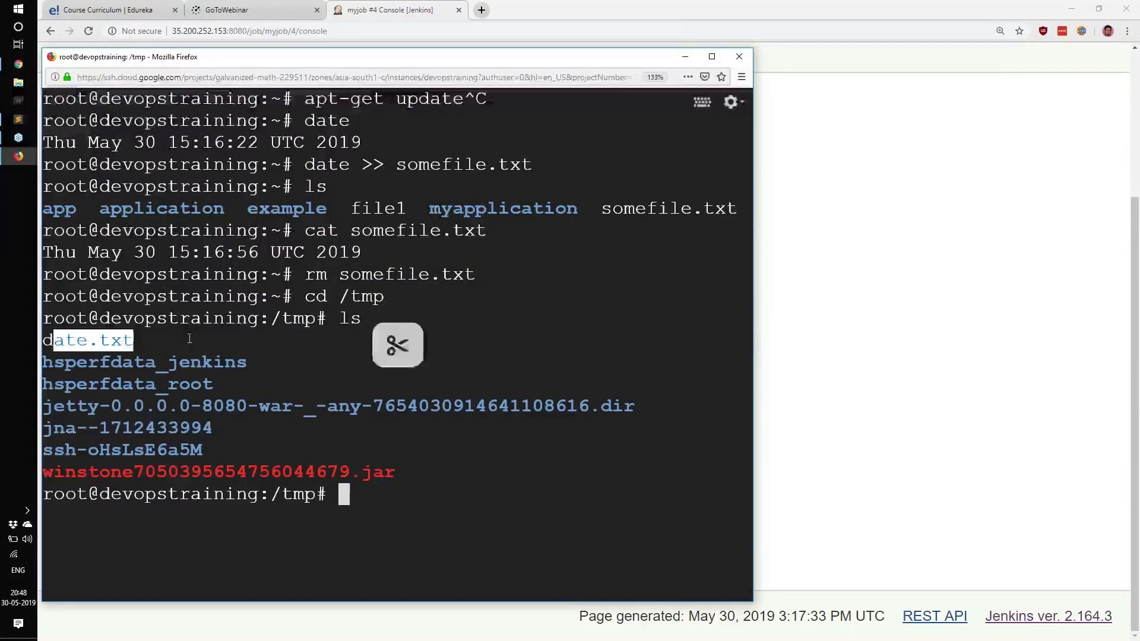
Step: Display the contents of date.txt in /tmp with cat and check the logged timestamp
type("cat date")
key("Tab")
key("Return")
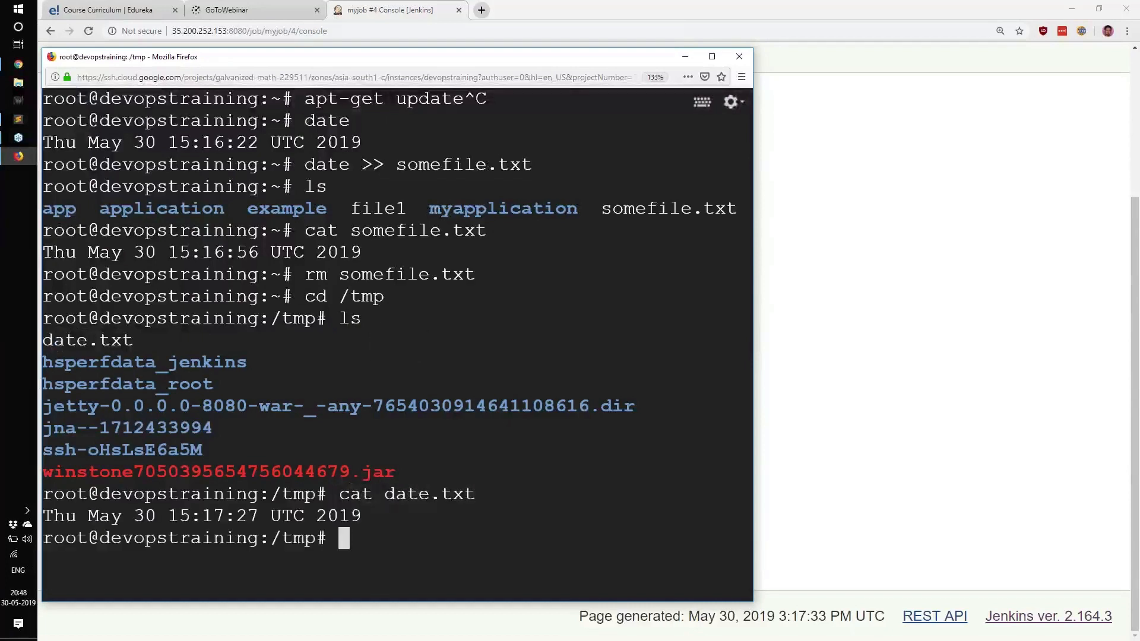
mouse_move(121, 520)
left_mouse_down()
mouse_move(360, 530)
mouse_move(374, 512)
mouse_move(117, 518)
left_mouse_up()
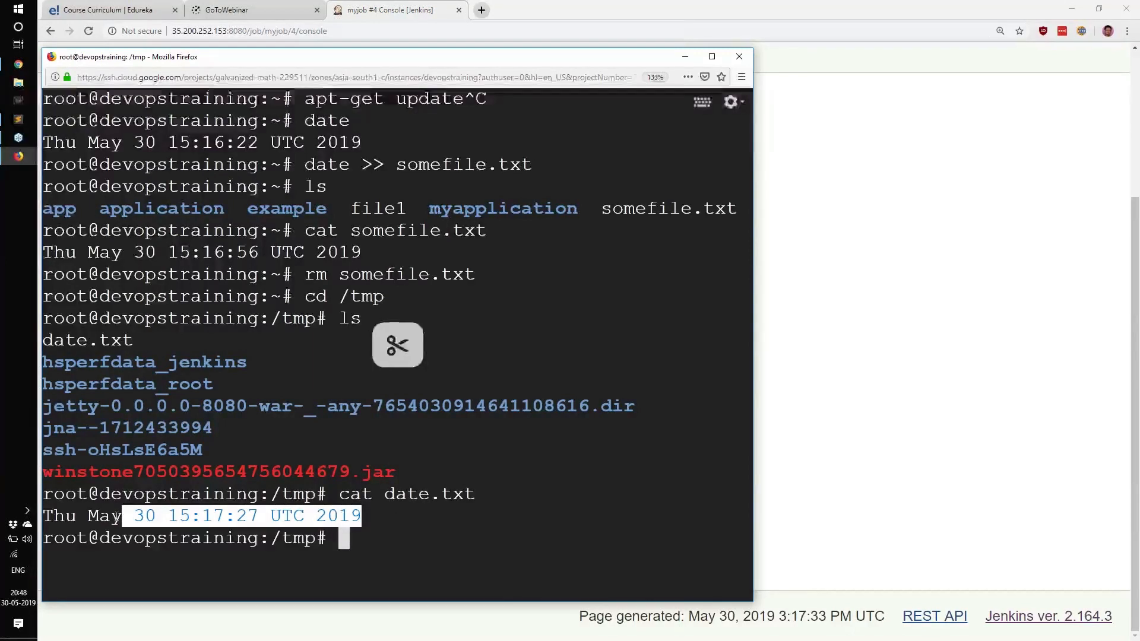
Step: Return to Jenkins, go back to the myjob project and reopen its configuration at the Build section's Execute shell step
left_click(834, 451)
scroll(637, 426, "up", 4)
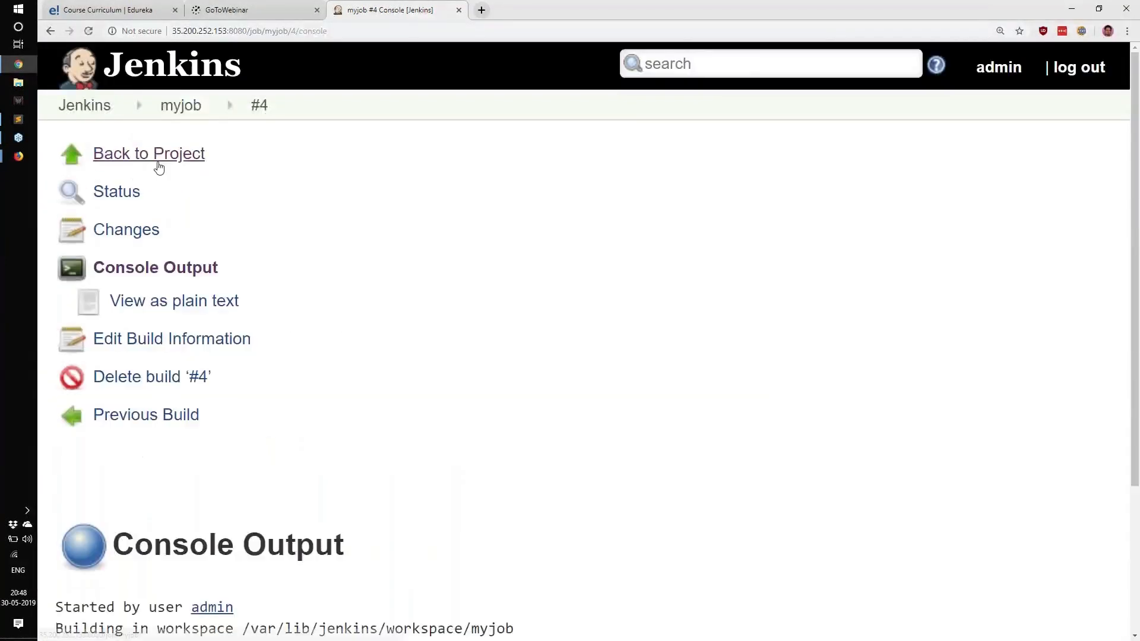
left_click(158, 162)
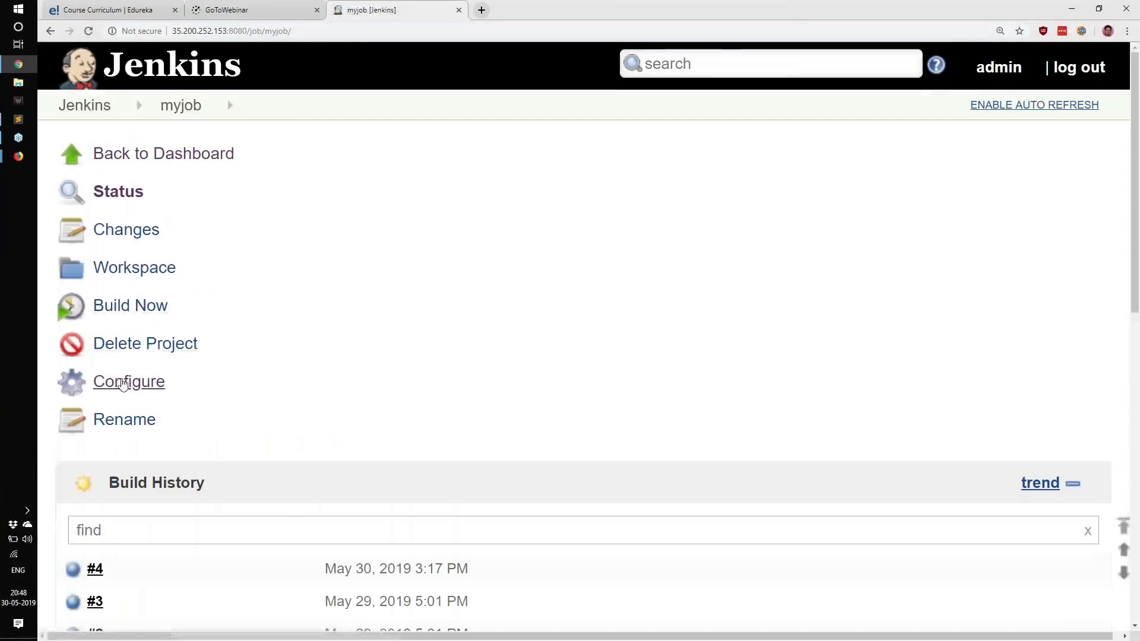
left_click(131, 382)
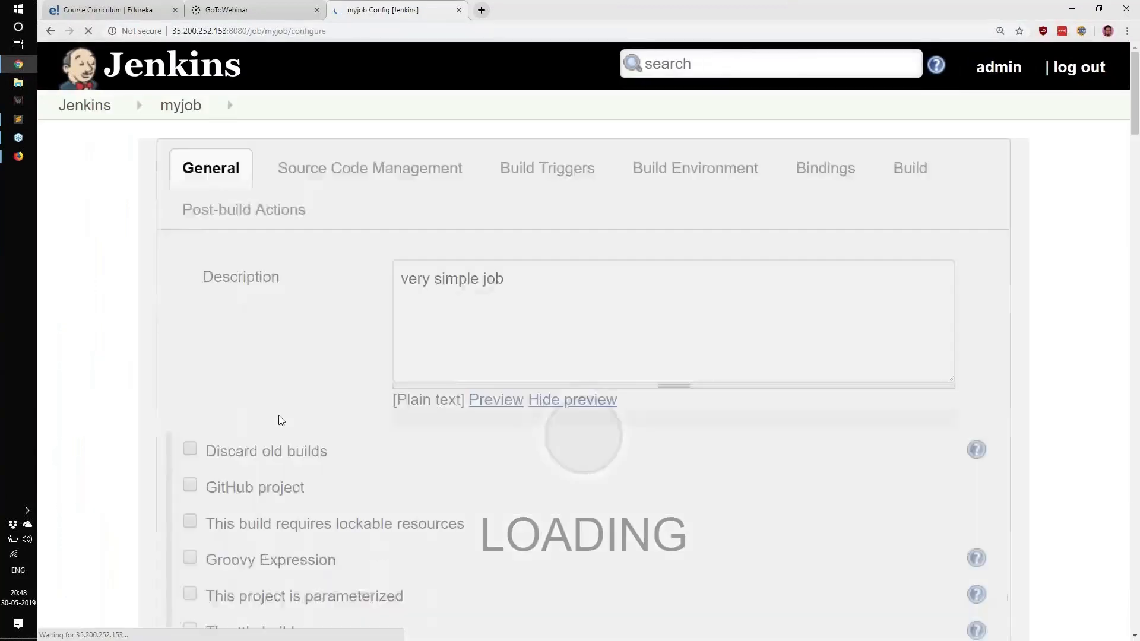
scroll(279, 415, "down", 15)
scroll(283, 411, "down", 3)
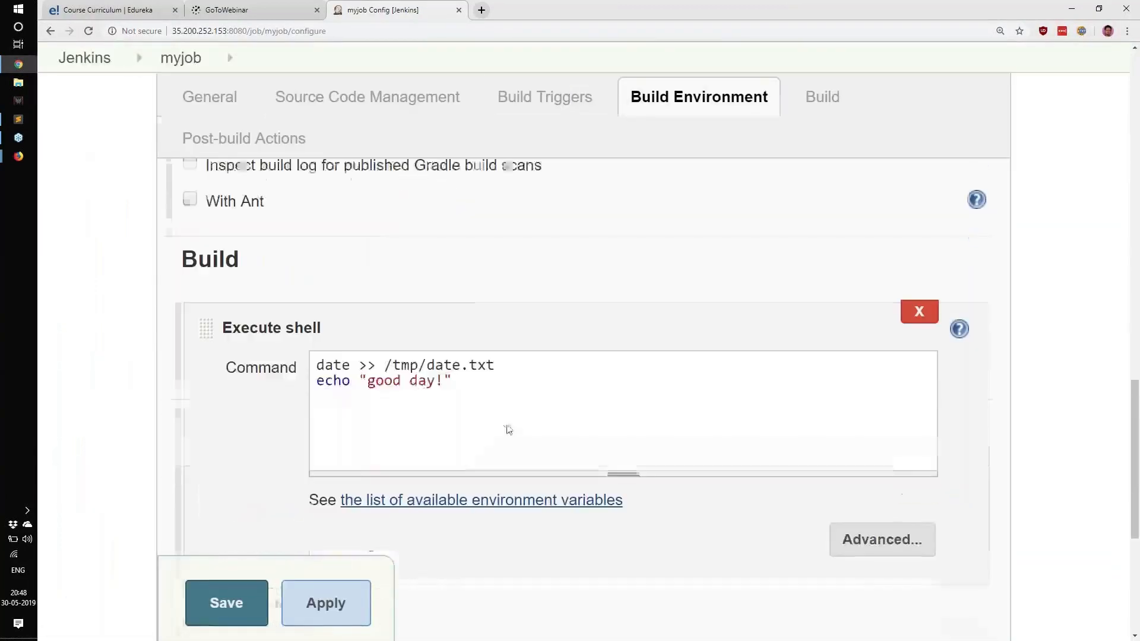
Step: Replace the commands in the Execute shell build step with apt upgrade
left_click_drag(507, 428, 292, 359)
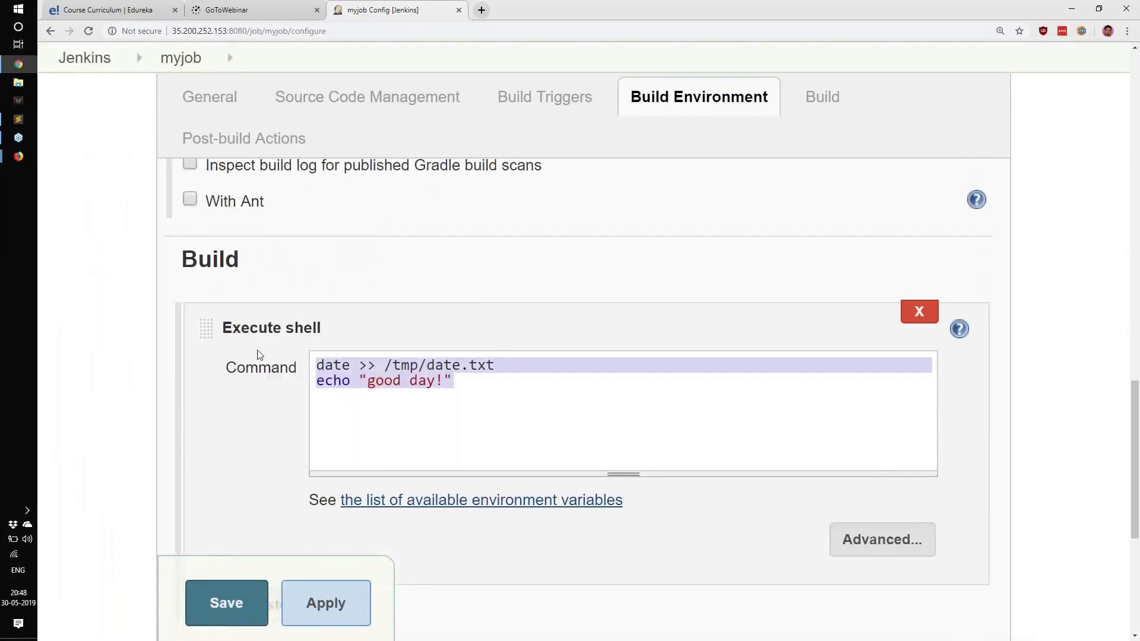
left_click(461, 412)
left_click_drag(465, 381, 183, 300)
type("apt-get update")
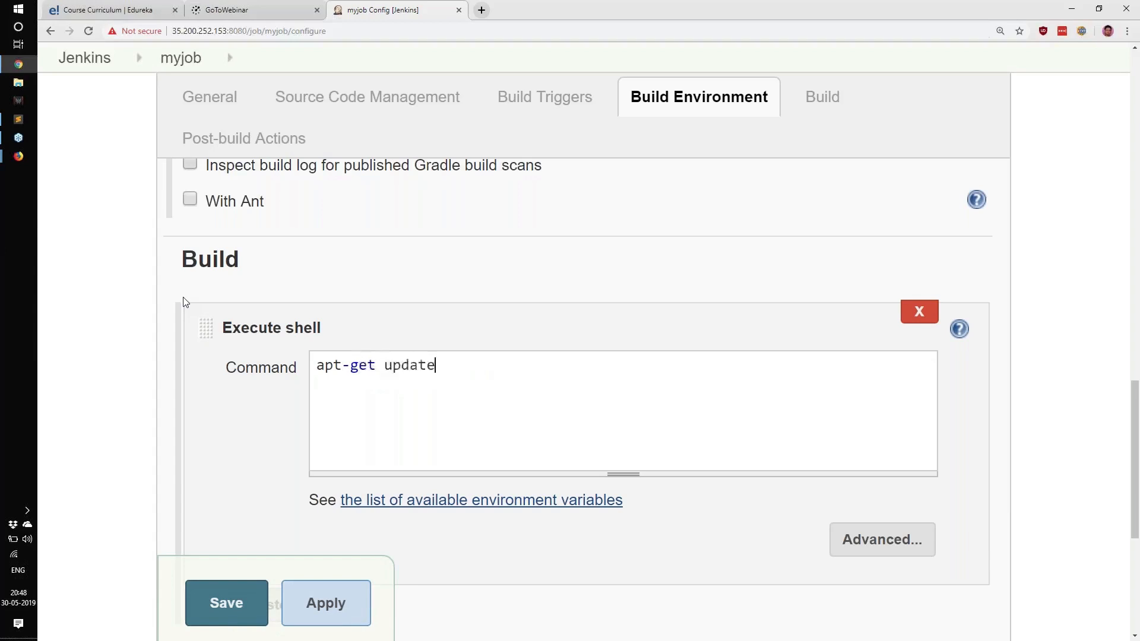
key("ctrl+a")
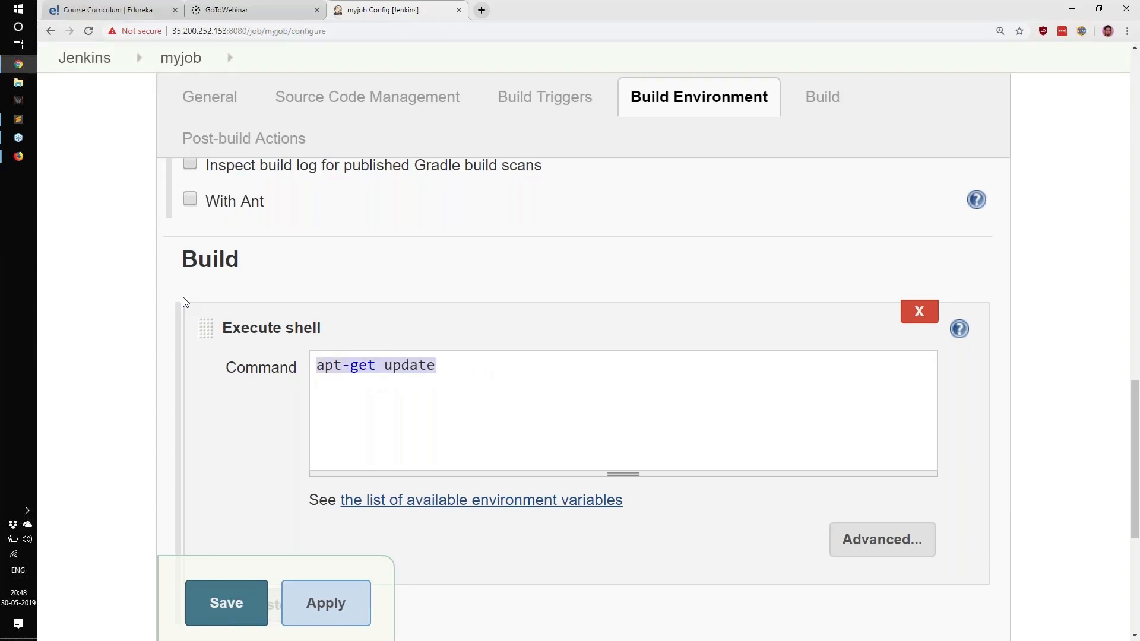
type("apt upgerade")
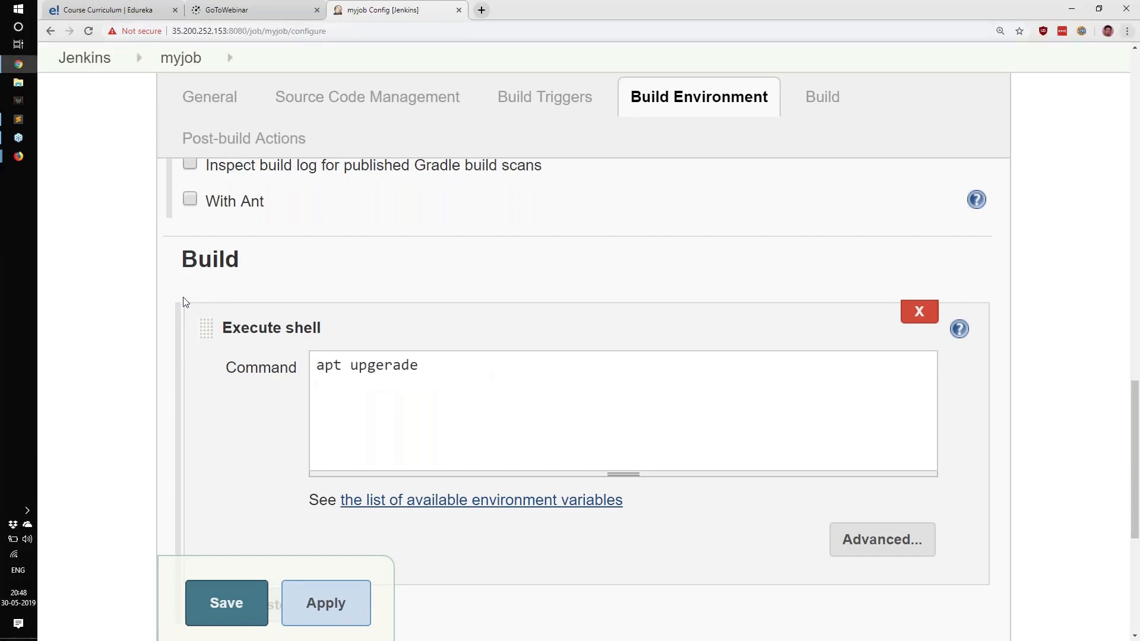
left_click_drag(433, 364, 351, 365)
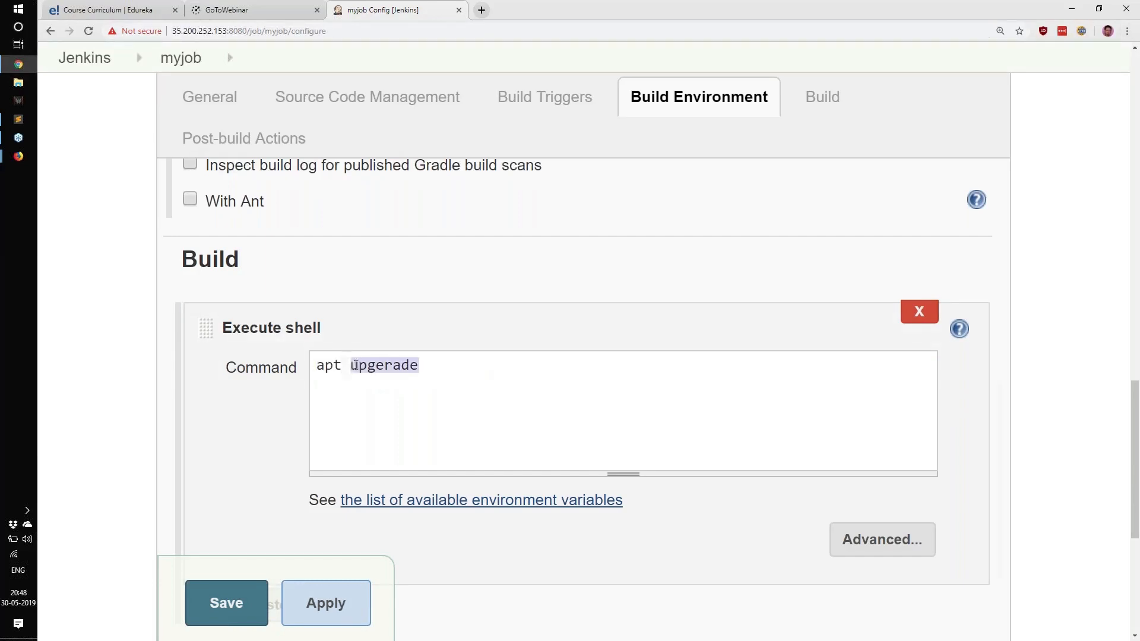
type("upgrade")
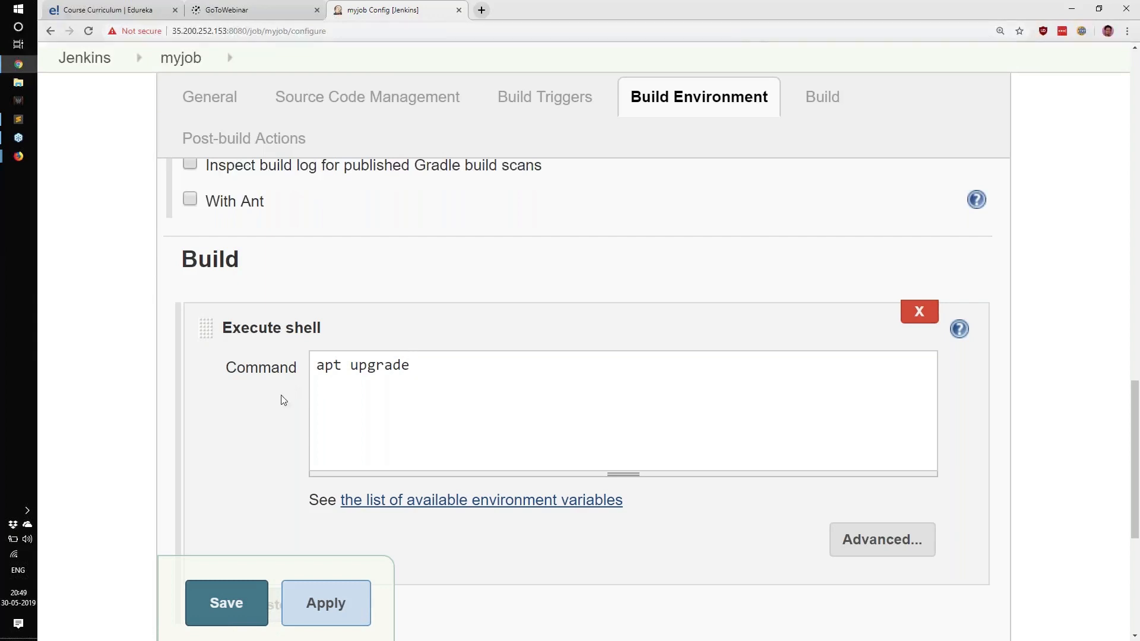
Step: Switch to the SSH terminal, return to the home directory and clear the screen
key("alt+Tab")
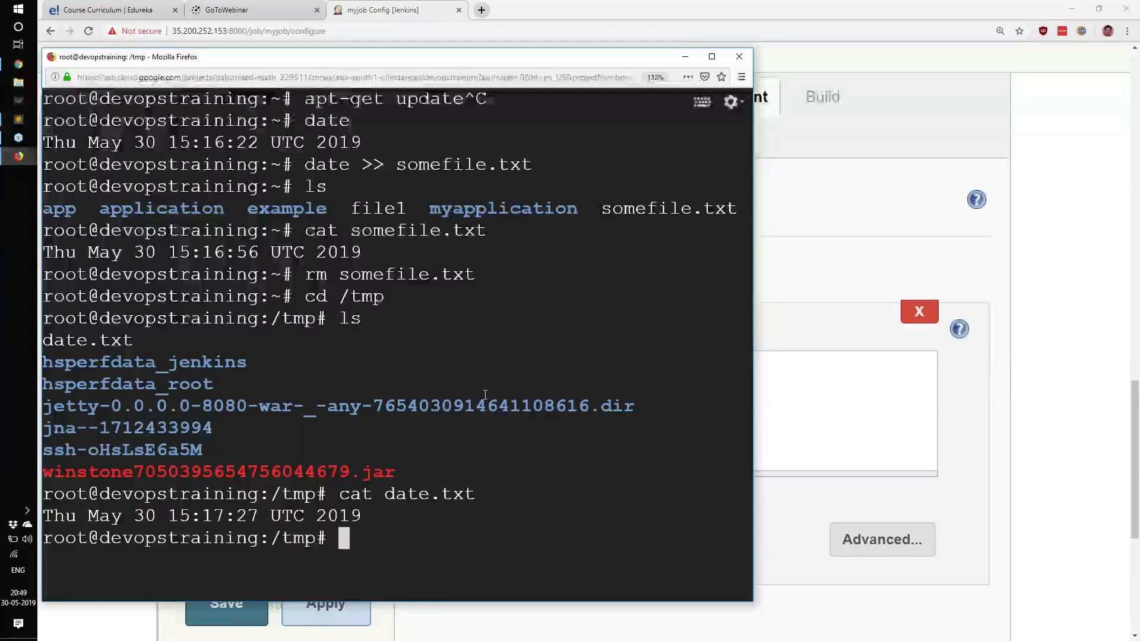
key("ctrl+l")
type("cd")
key("Return")
type("c")
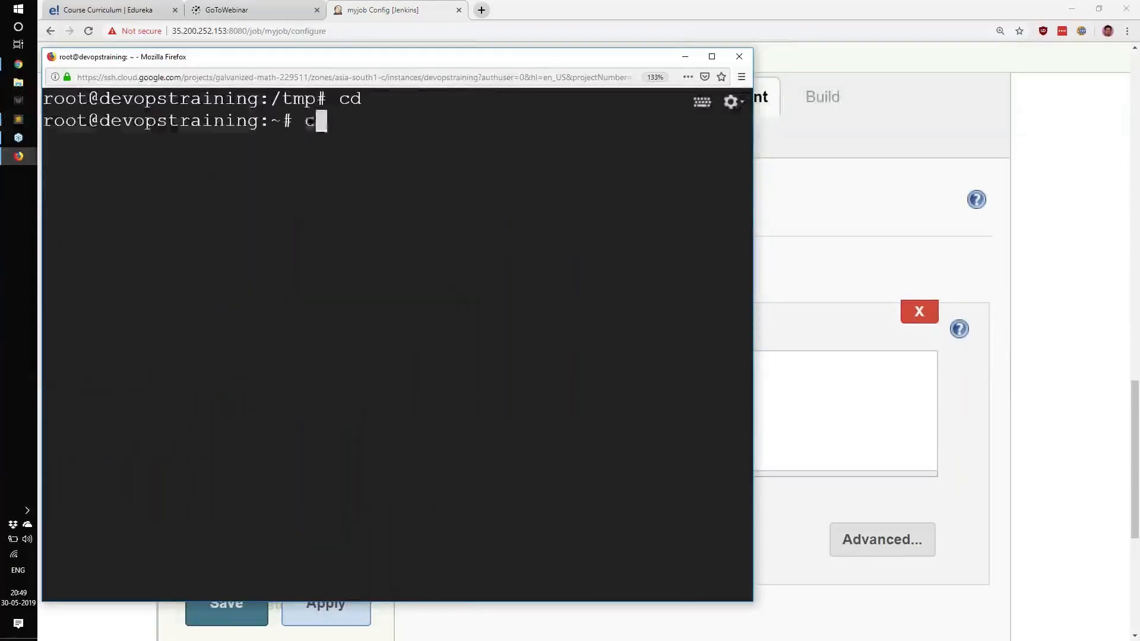
type("lear")
key("Return")
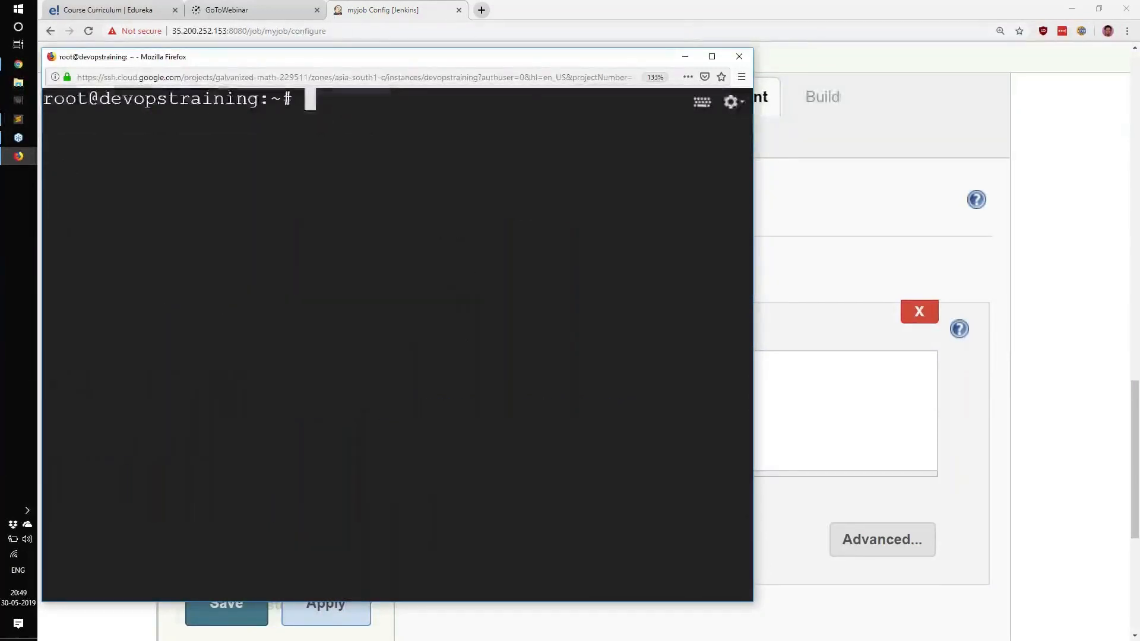
Step: Change to the Jenkins home directory /var/lib/jenkins/ and list its contents
type("cd ")
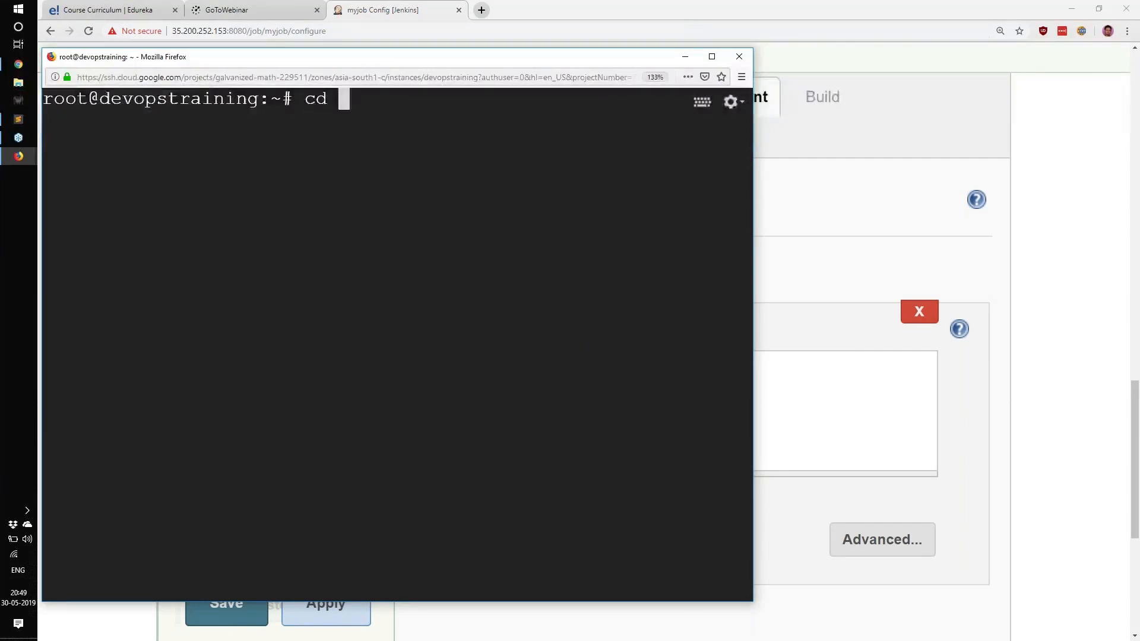
type("/var/")
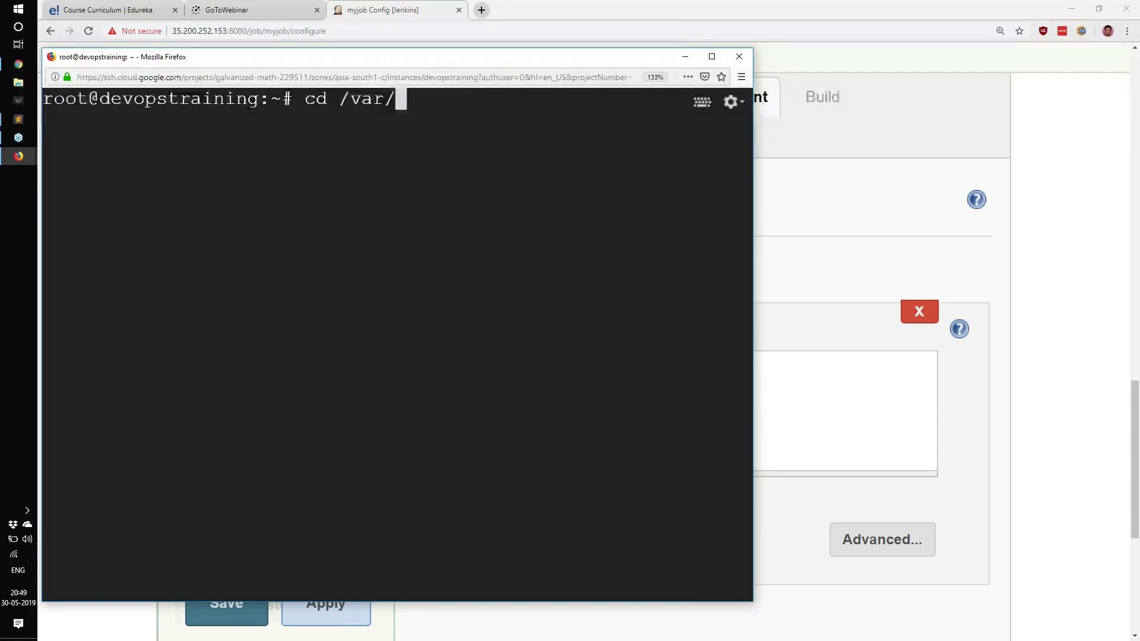
type("lib/")
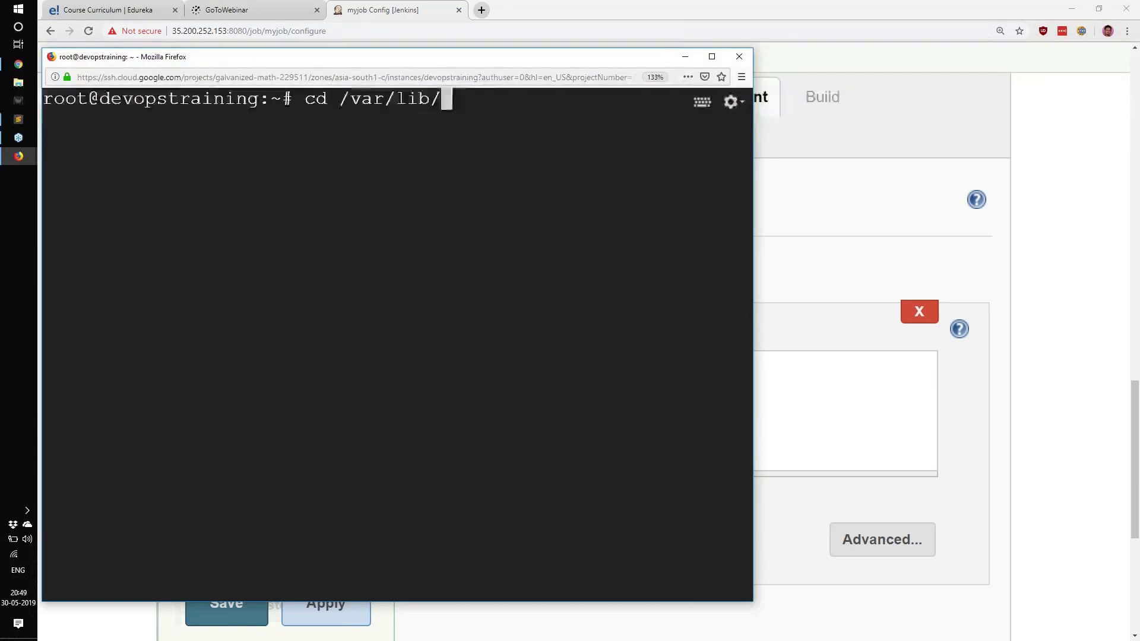
type("jenkins/")
key("Return")
type("ls")
key("Return")
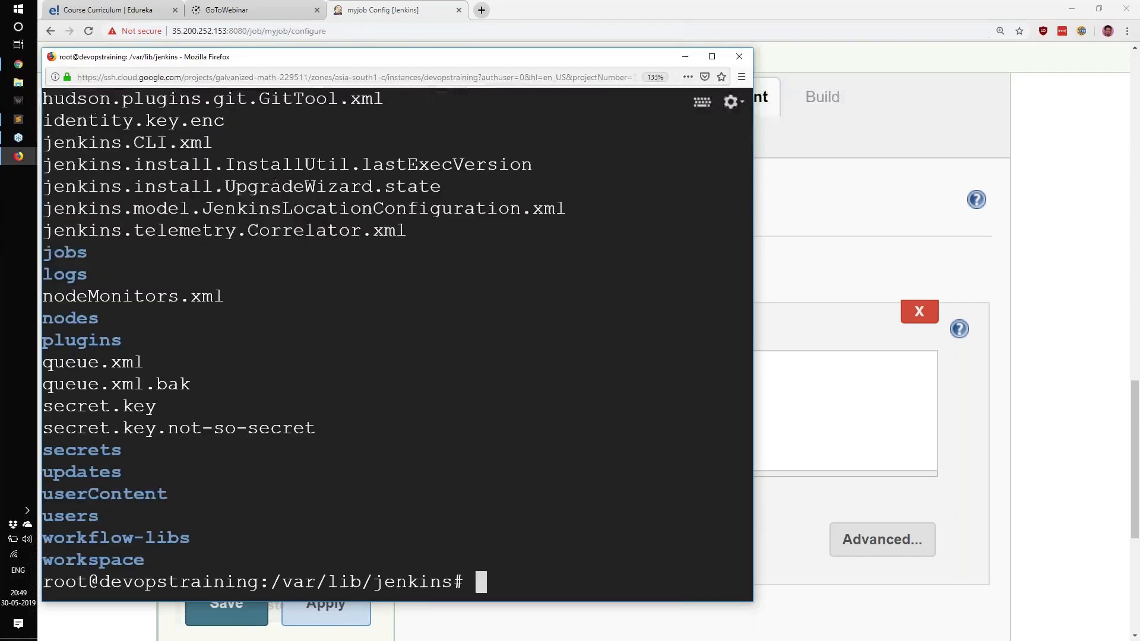
Step: Locate the workspace folder in the Jenkins home listing, change into it and list its contents on a cleared screen
scroll(463, 487, "up", 2)
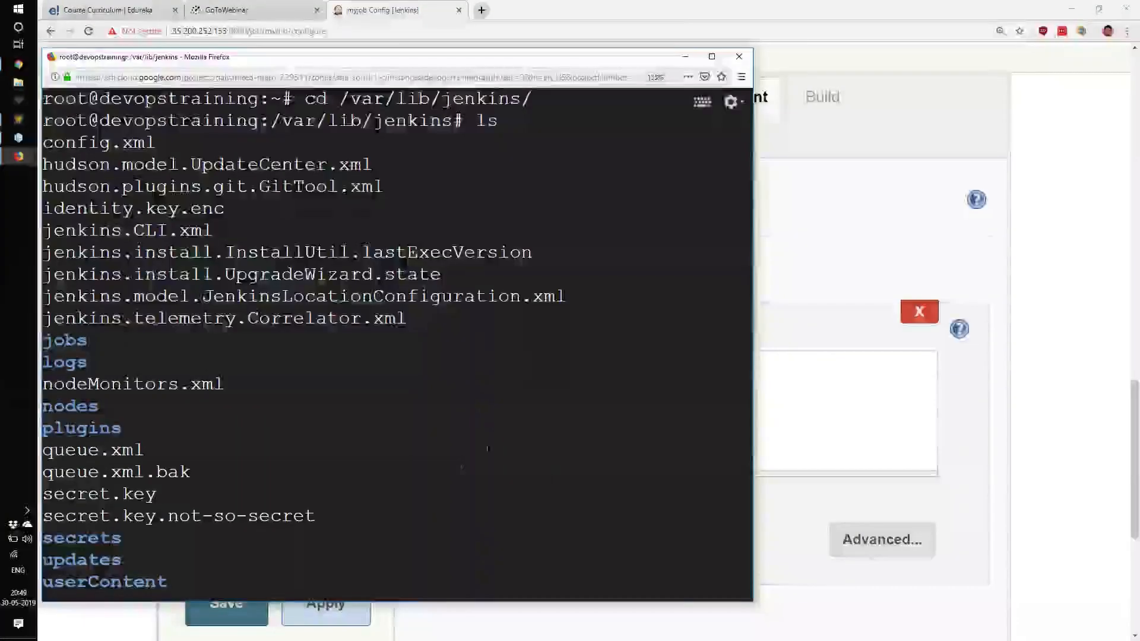
left_click_drag(271, 120, 455, 123)
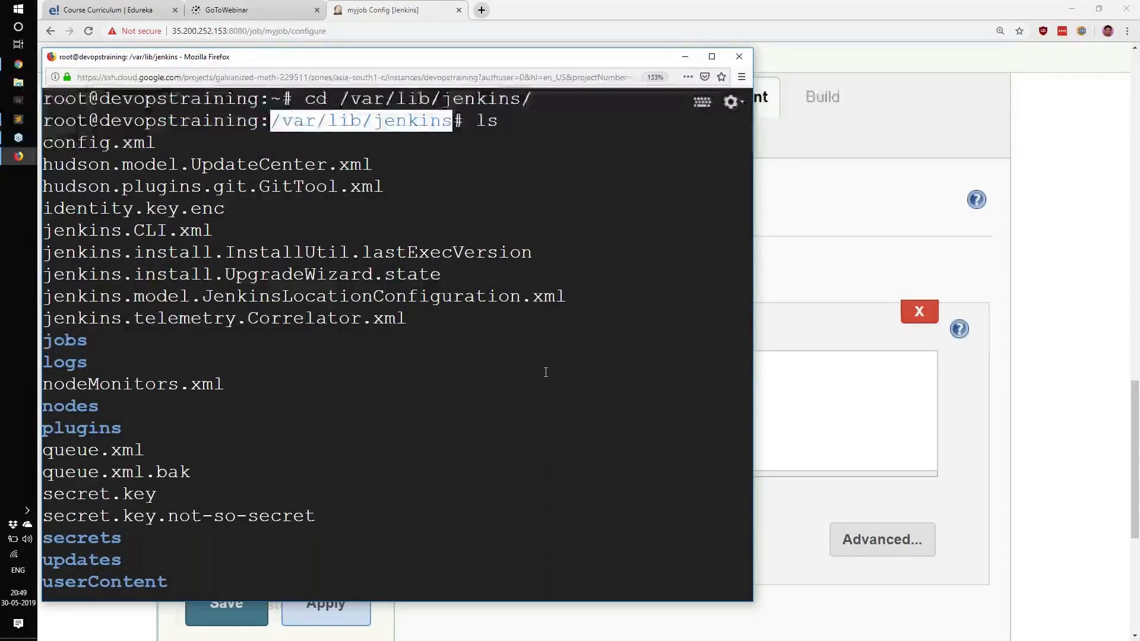
scroll(546, 371, "down", 2)
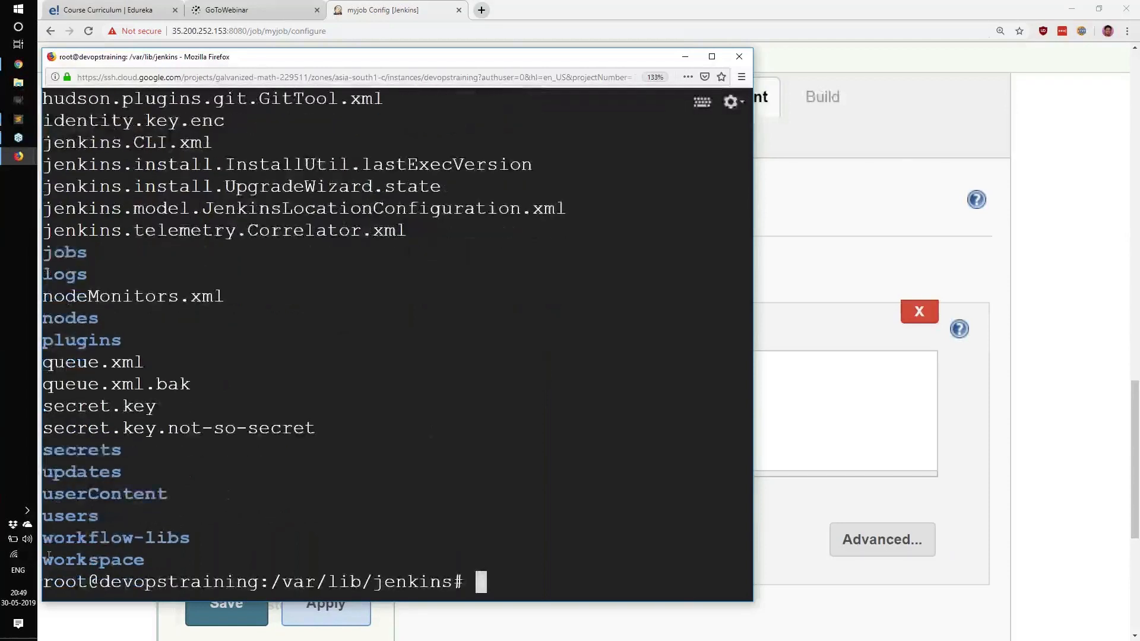
left_click_drag(43, 560, 149, 564)
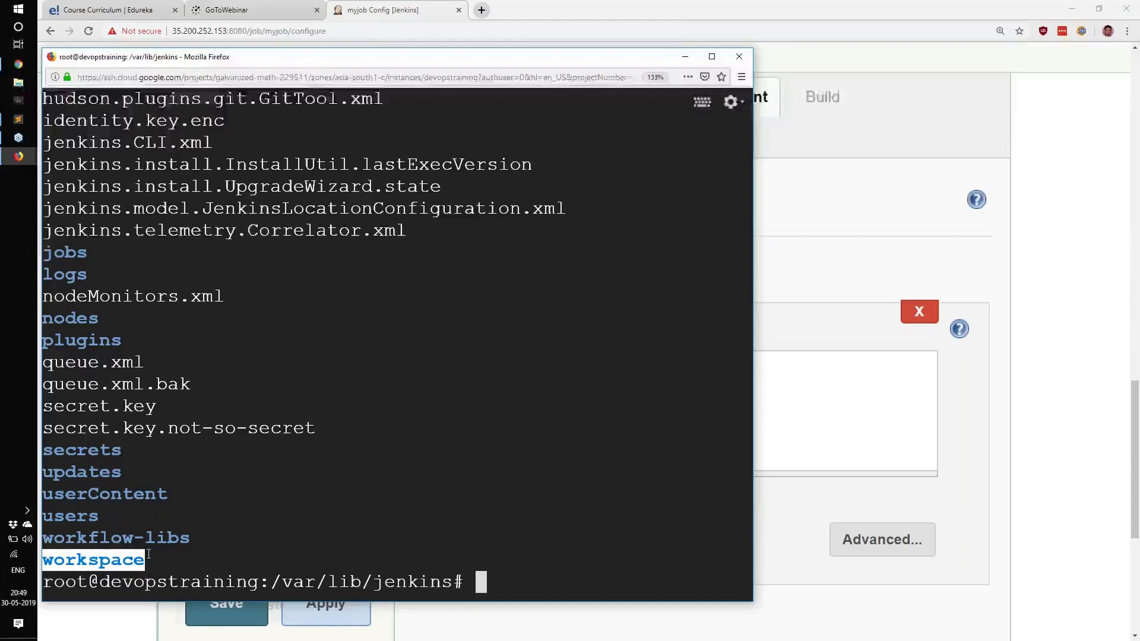
left_click(228, 544)
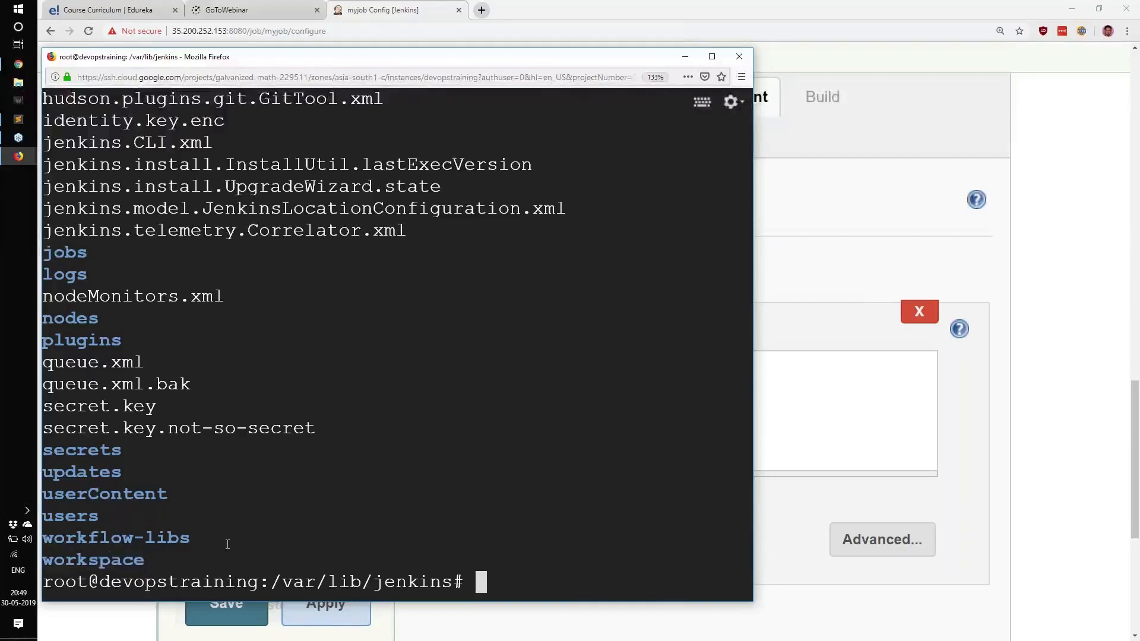
type("cd workspace/")
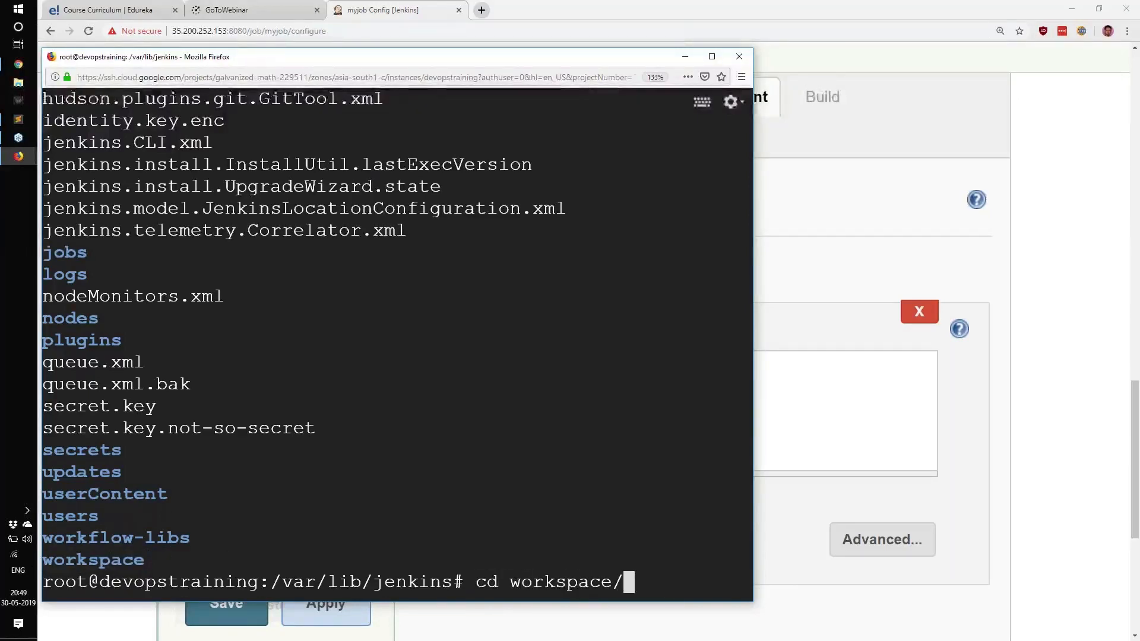
key("Return")
type("clear")
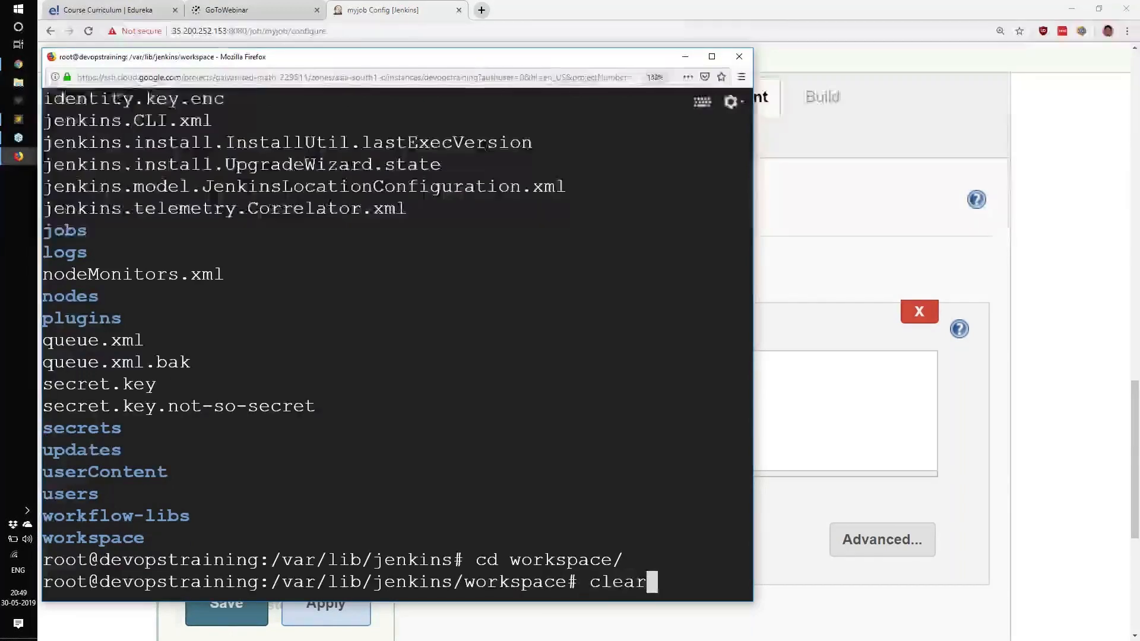
key("Return")
type("ls")
key("Return")
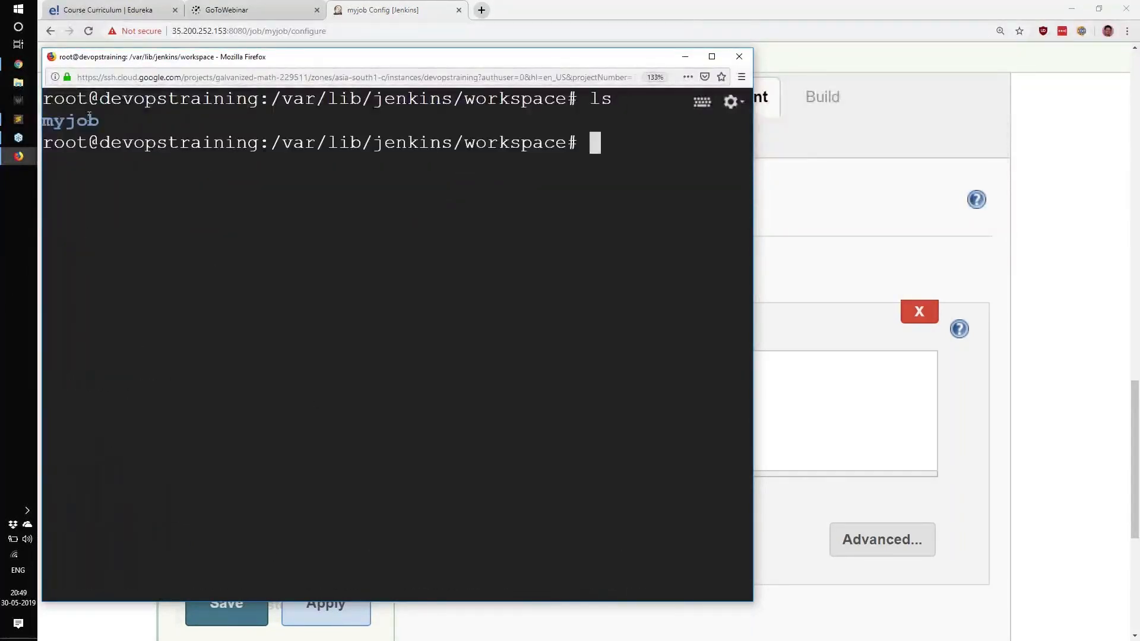
left_click_drag(100, 122, 47, 123)
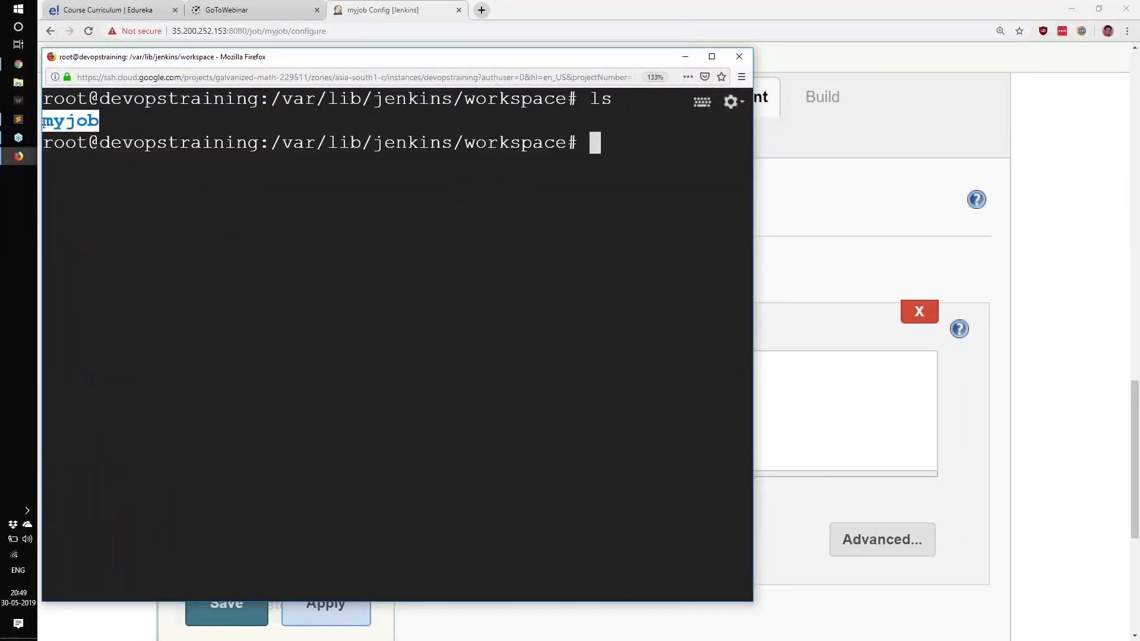
Step: Return to Jenkins, leave the myjob configuration without saving and check the job's name on the dashboard
left_click(1083, 354)
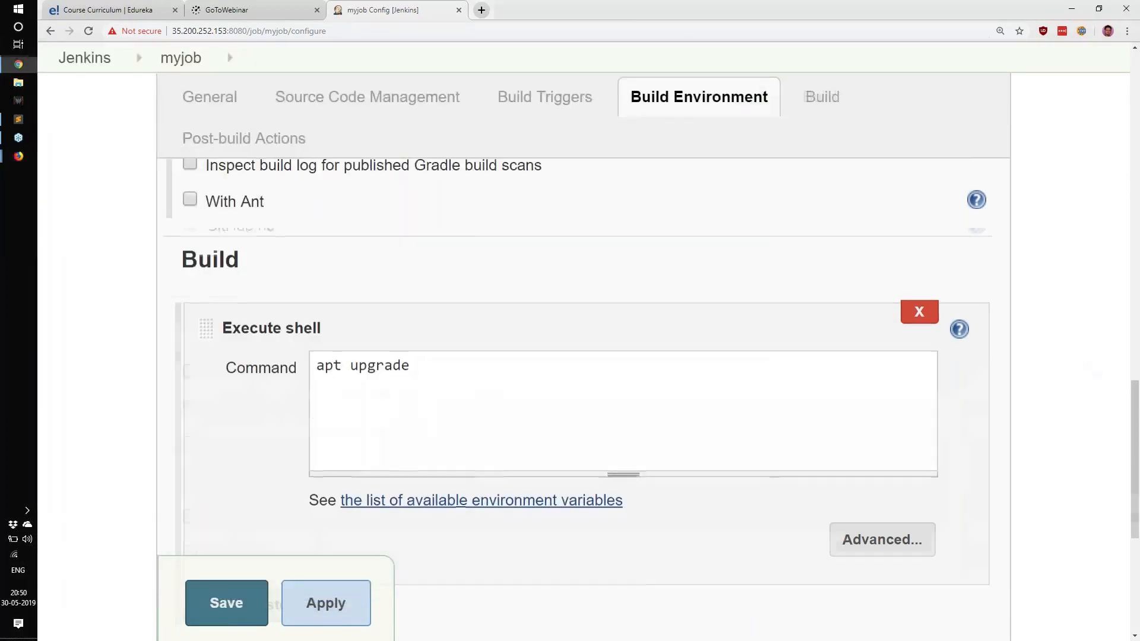
scroll(426, 351, "up", 5)
scroll(426, 351, "up", 10)
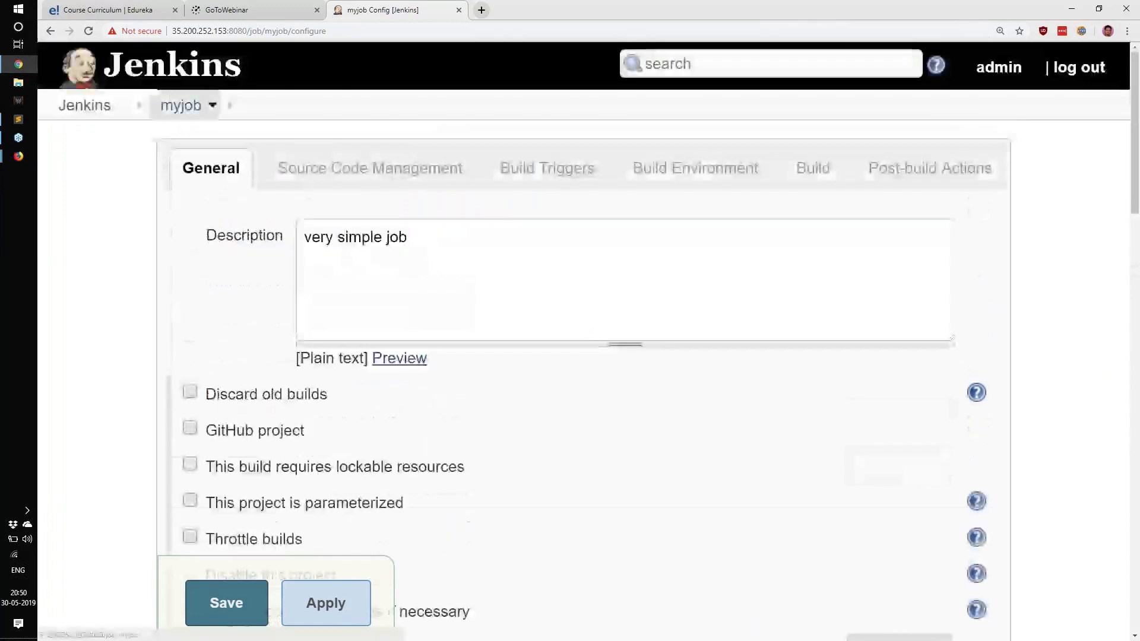
left_click(104, 107)
left_click(640, 99)
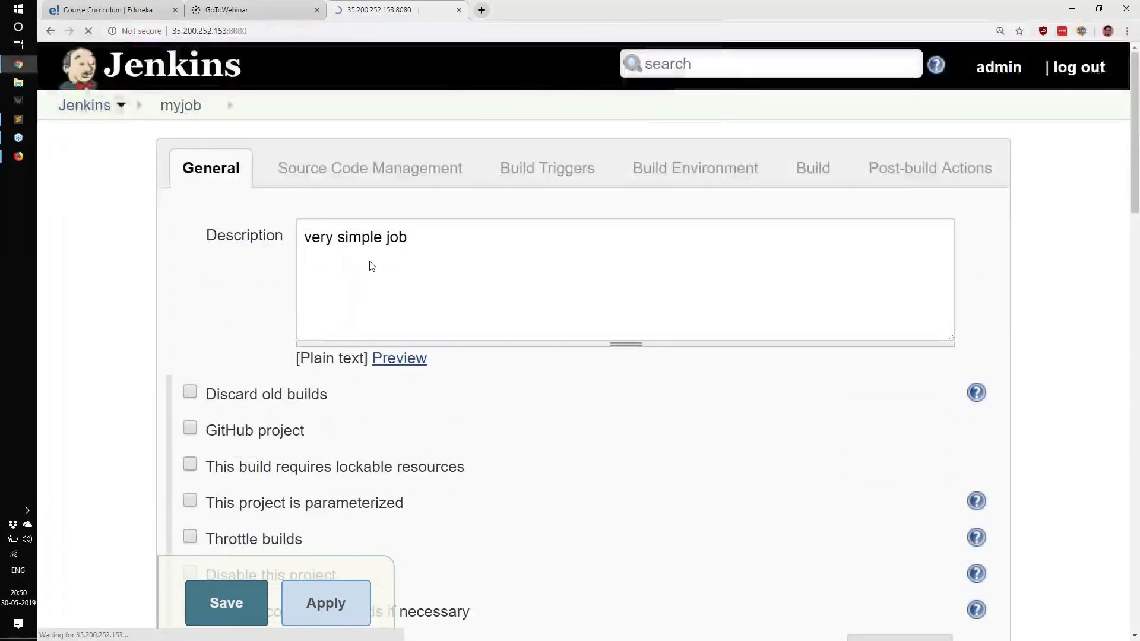
scroll(346, 338, "down", 6)
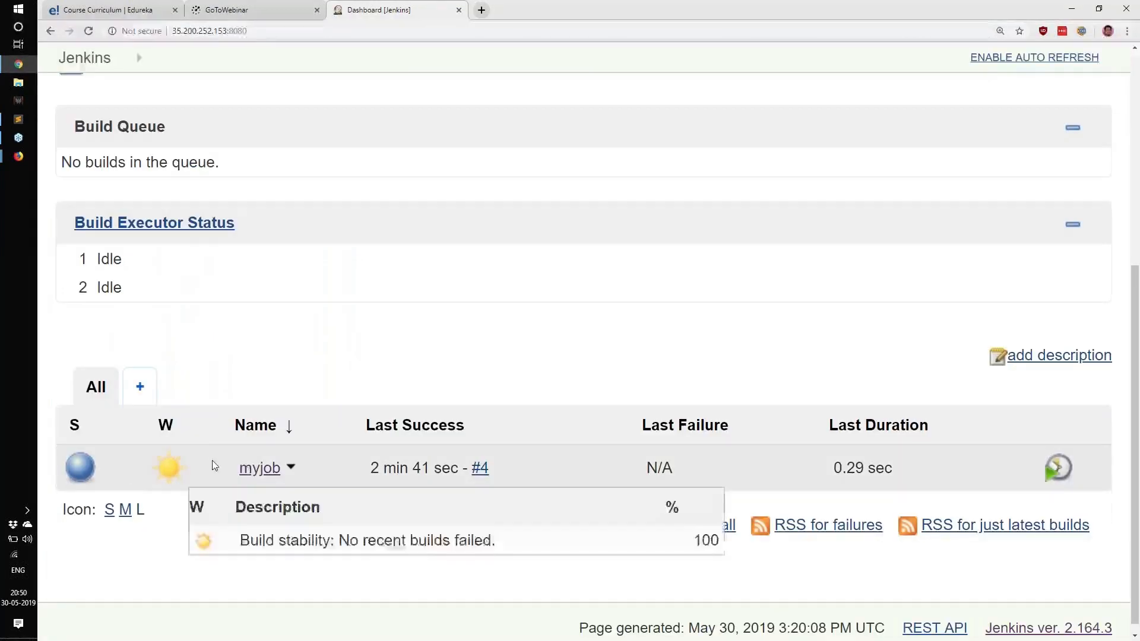
left_click_drag(236, 468, 275, 484)
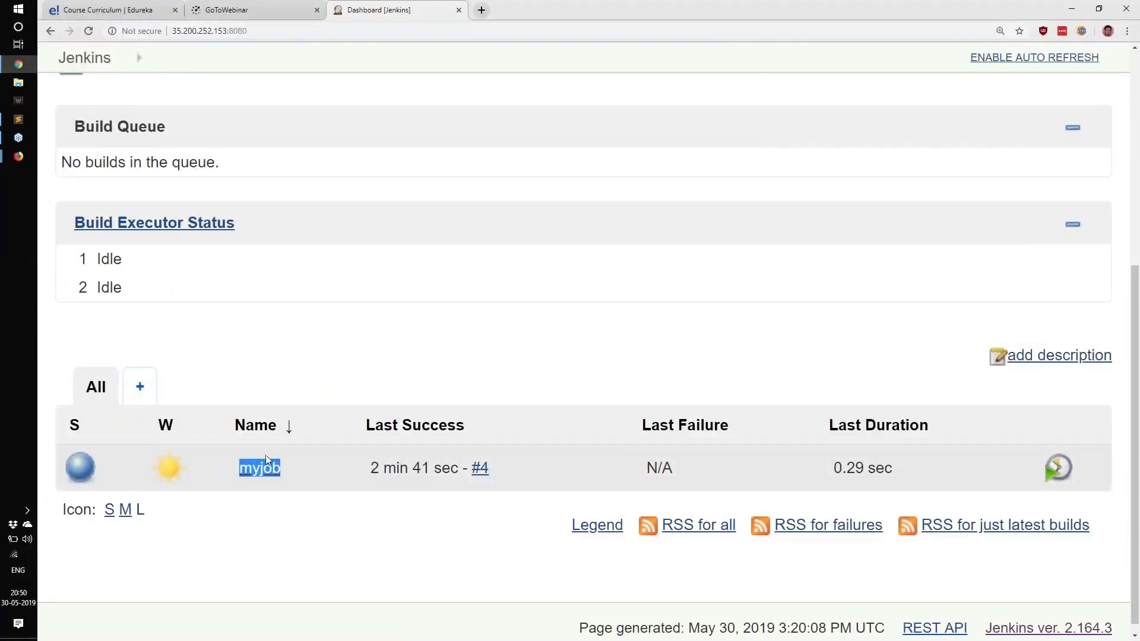
Step: Switch back to the SSH terminal, change into the myjob workspace directory and list its files
key("alt+Tab")
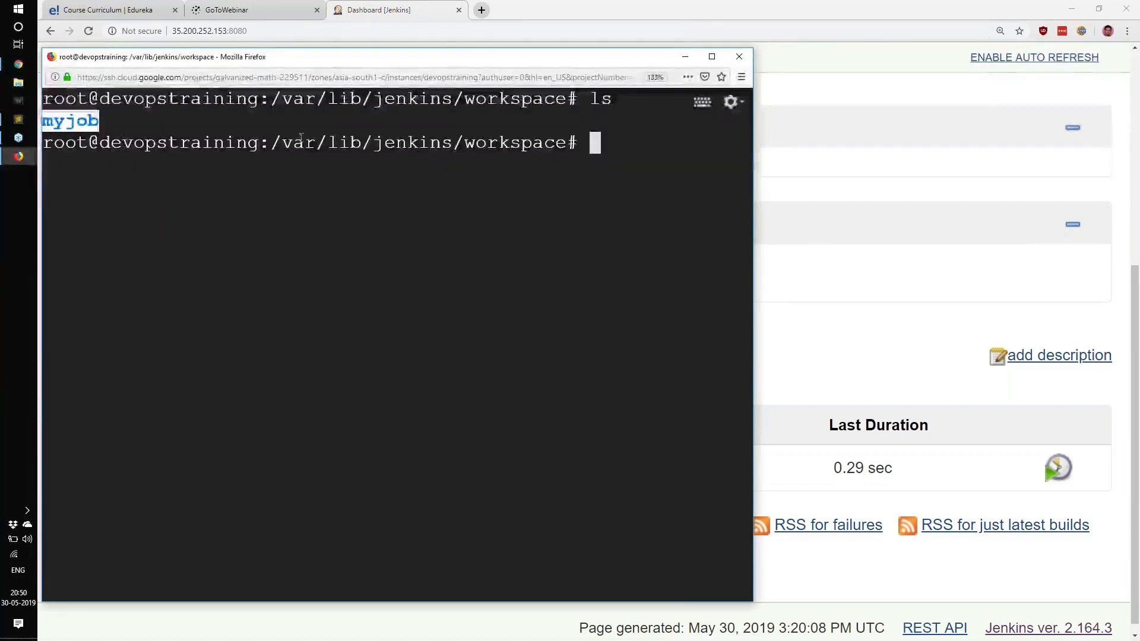
left_click_drag(293, 142, 570, 142)
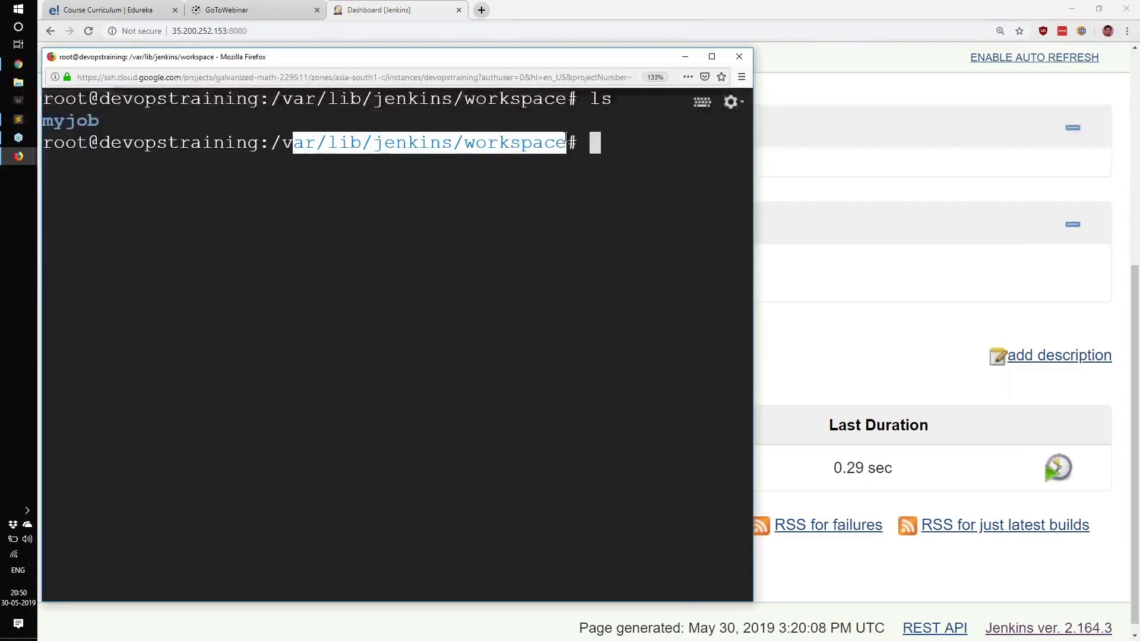
left_click(566, 137)
type("cd myjob/")
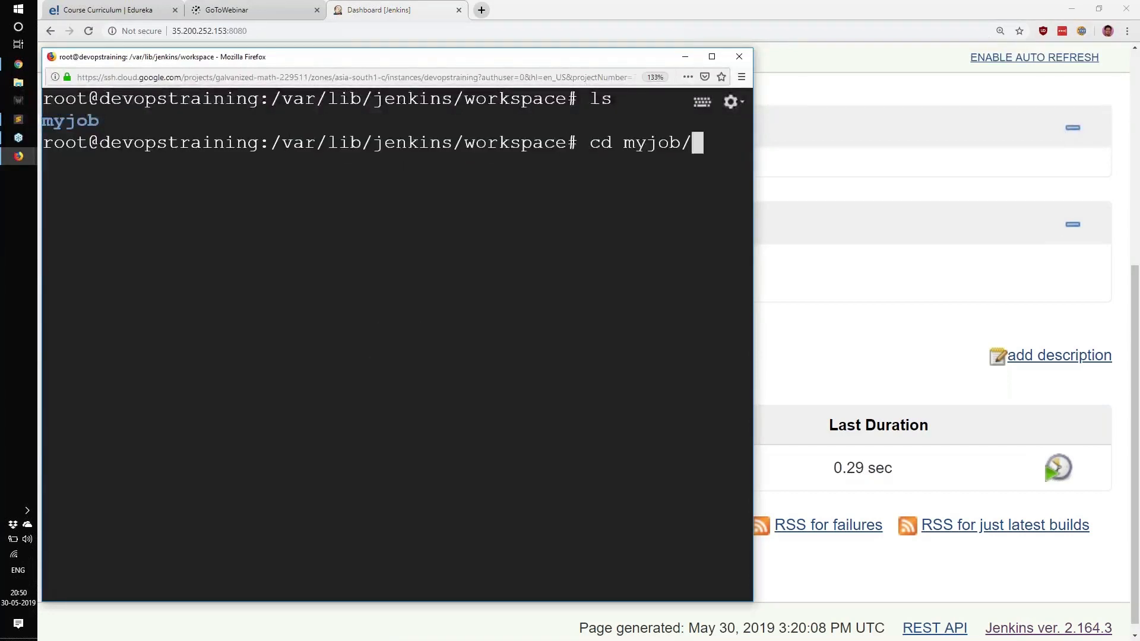
key("Return")
type("ls")
key("Return")
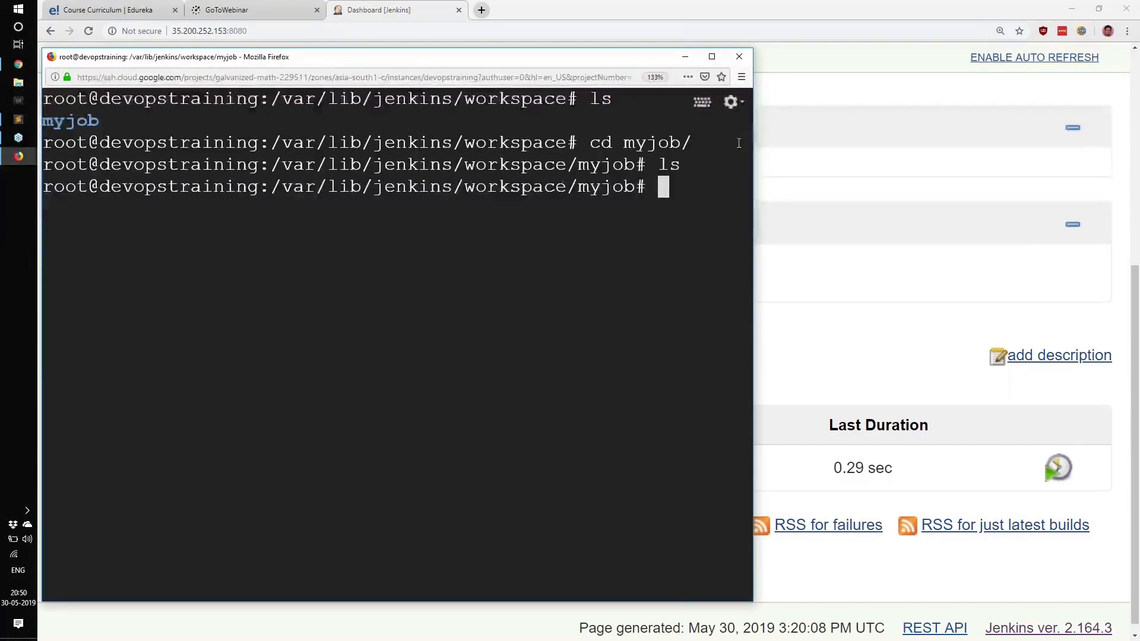
left_click_drag(660, 165, 702, 172)
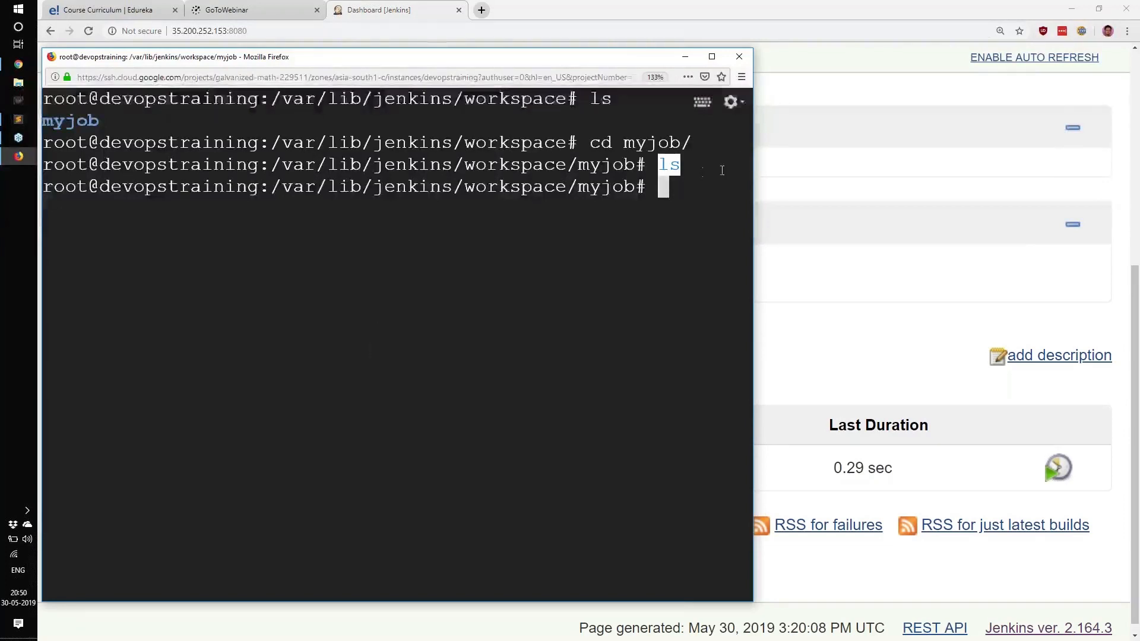
Step: Return to the Jenkins dashboard, reduce the page zoom and highlight the New Item entry
left_click(838, 370)
scroll(826, 365, "up", 5)
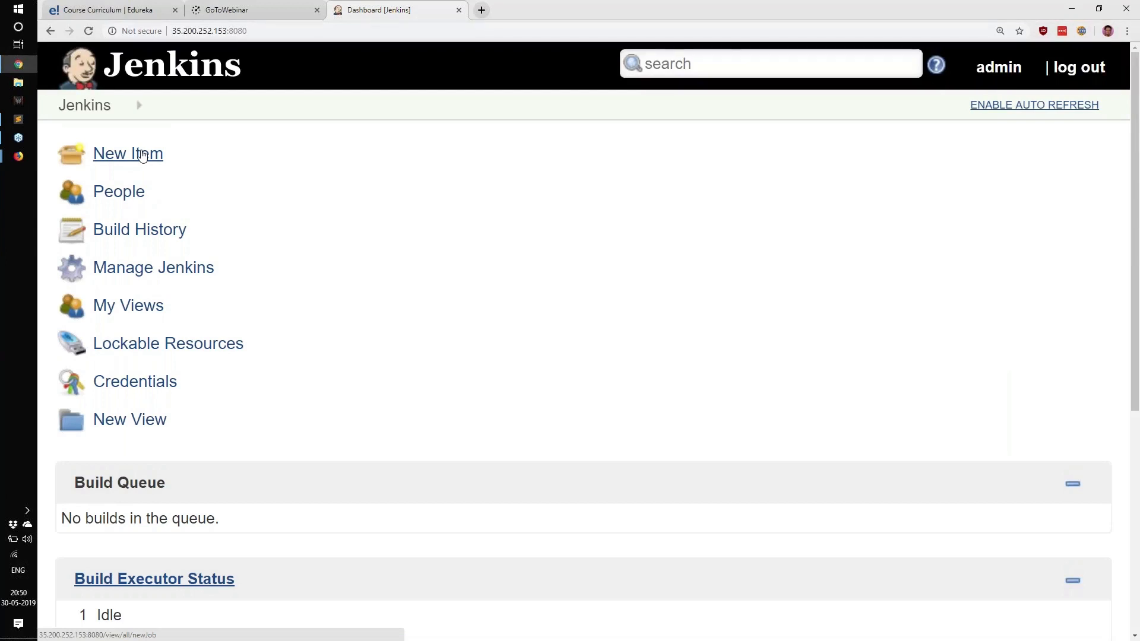
key("ctrl+minus")
key("ctrl+minus")
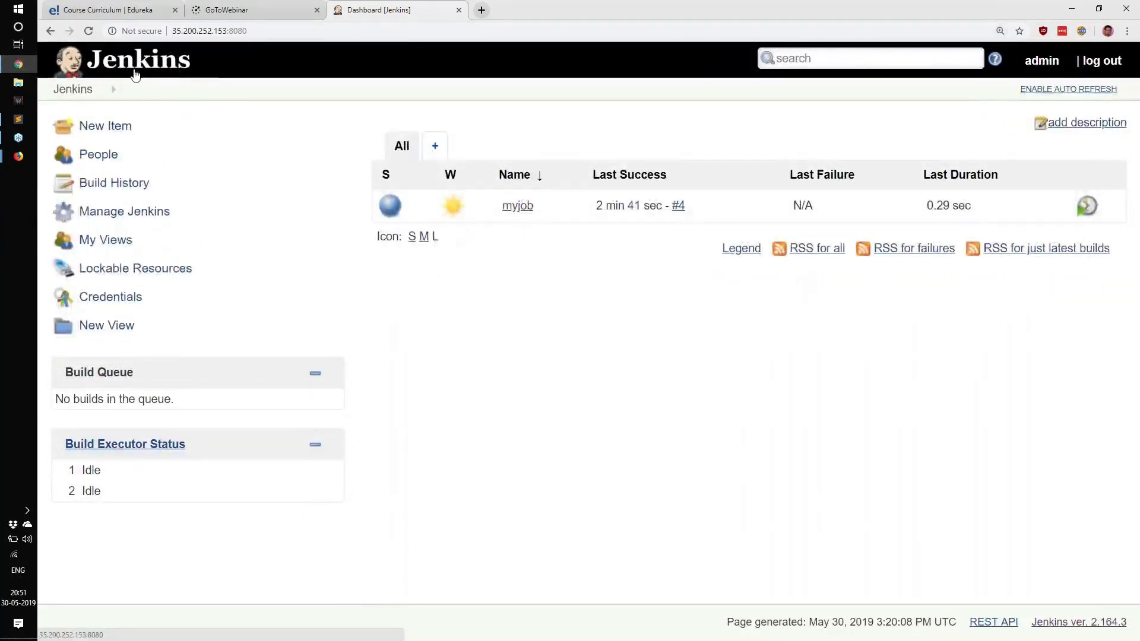
left_click_drag(151, 122, 73, 126)
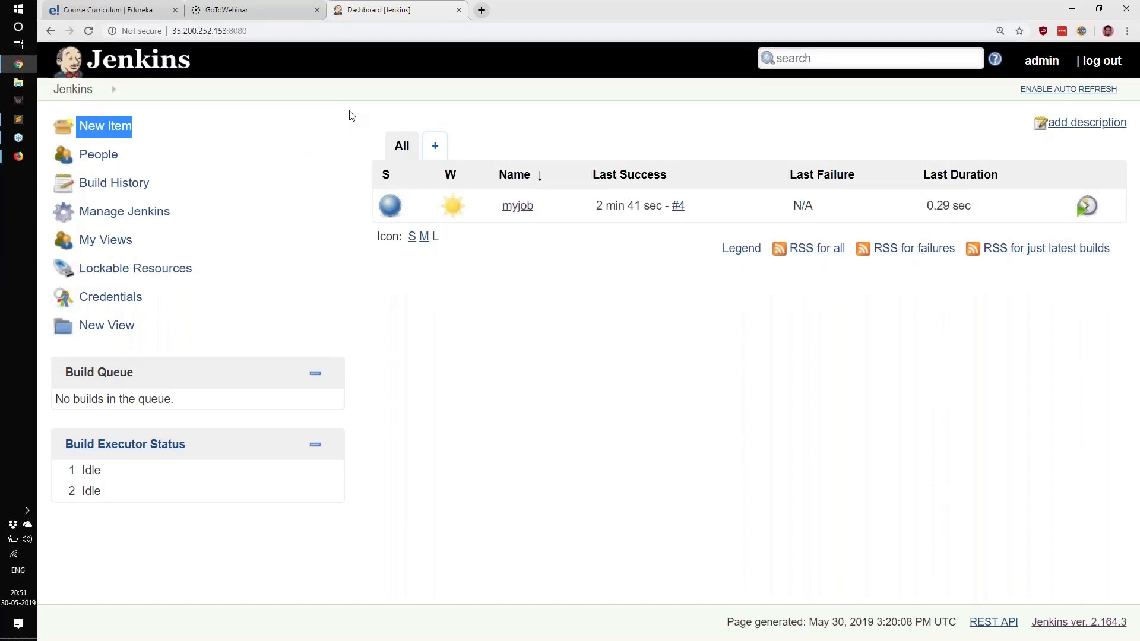
Step: Highlight the Manage Jenkins entry on the dashboard, open it and look through its list of administration options
left_click(171, 238)
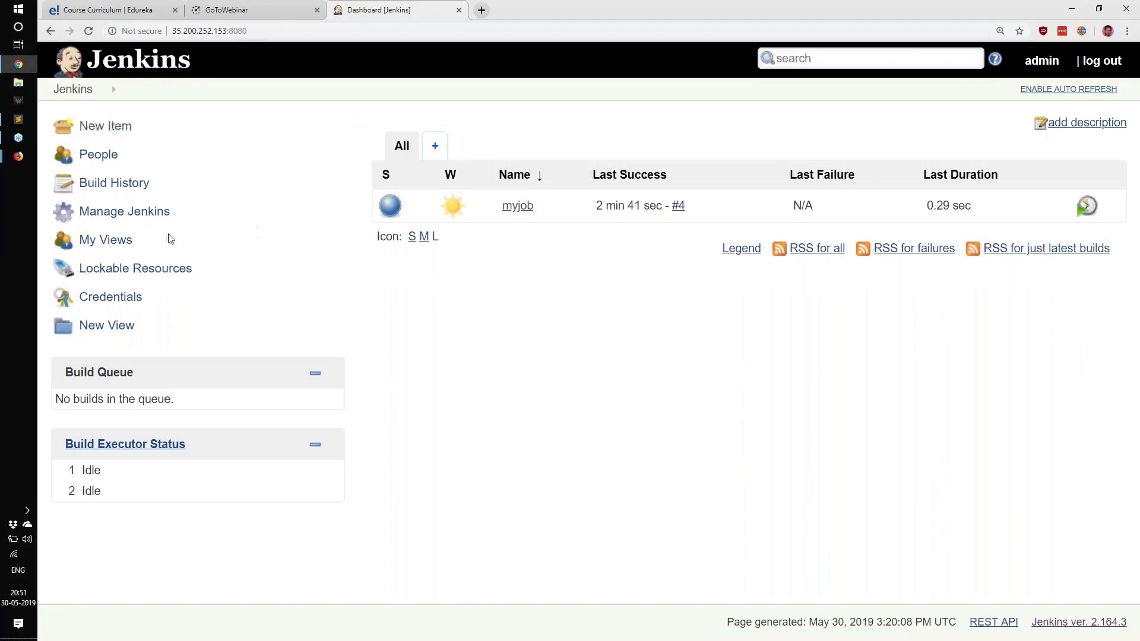
left_click_drag(184, 223, 79, 223)
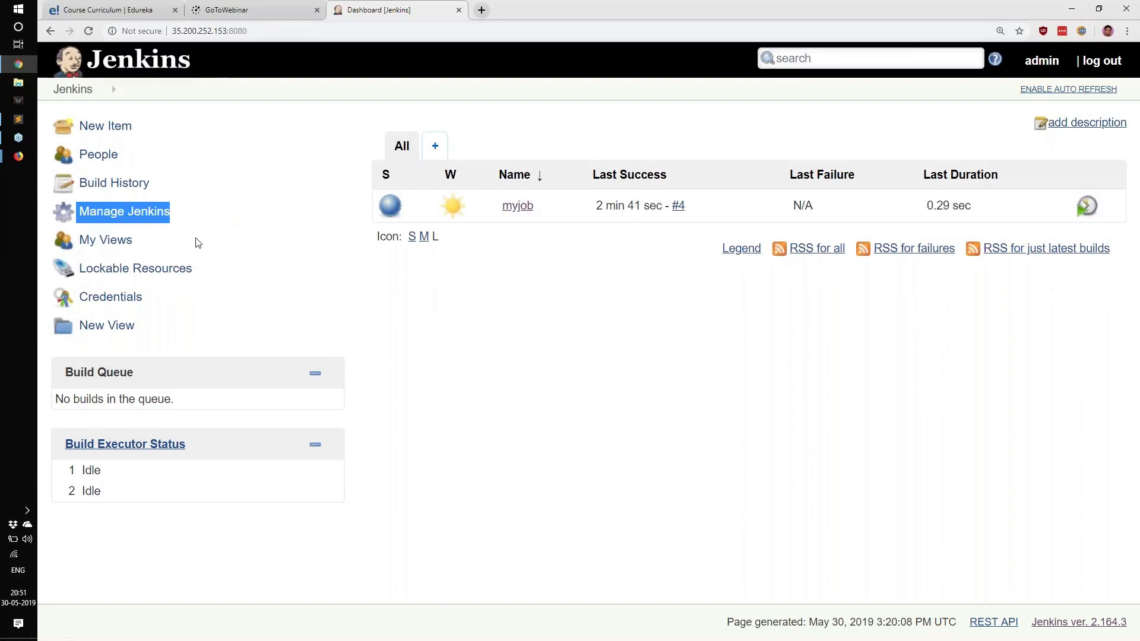
left_click(103, 212)
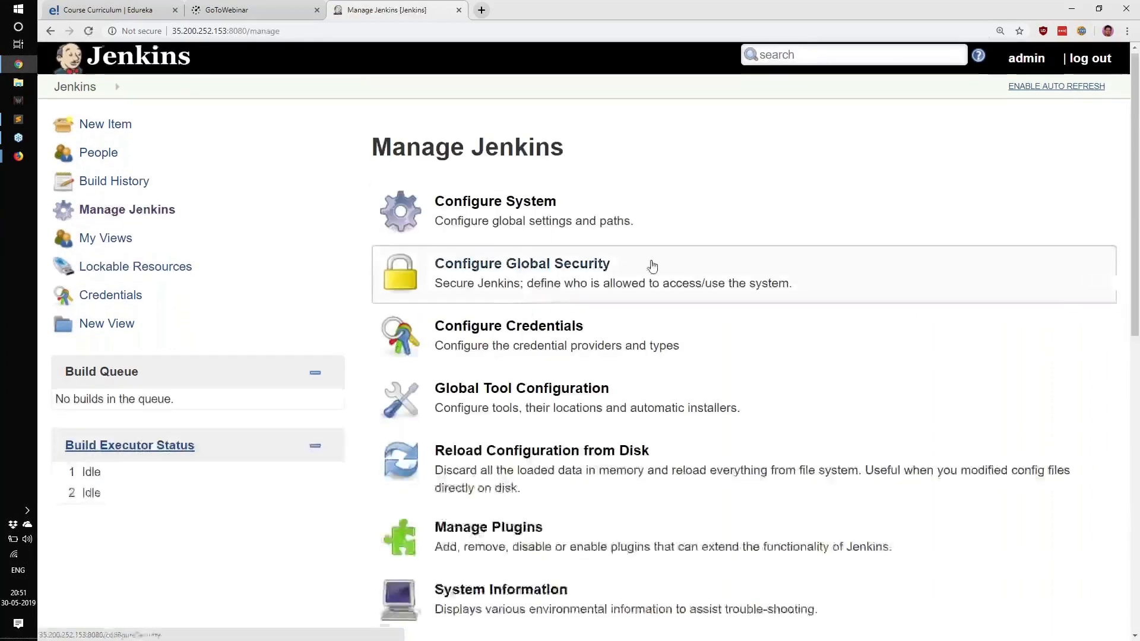
scroll(651, 262, "down", 10)
scroll(636, 279, "up", 10)
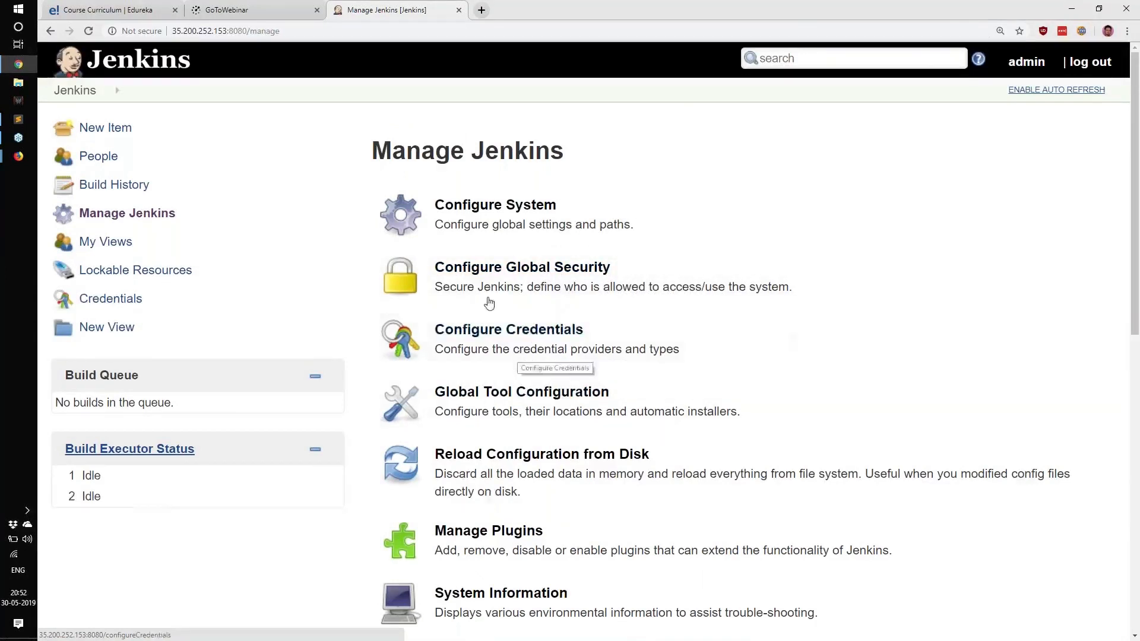
Step: Open Configure Global Security and look over its access control settings
left_click(484, 268)
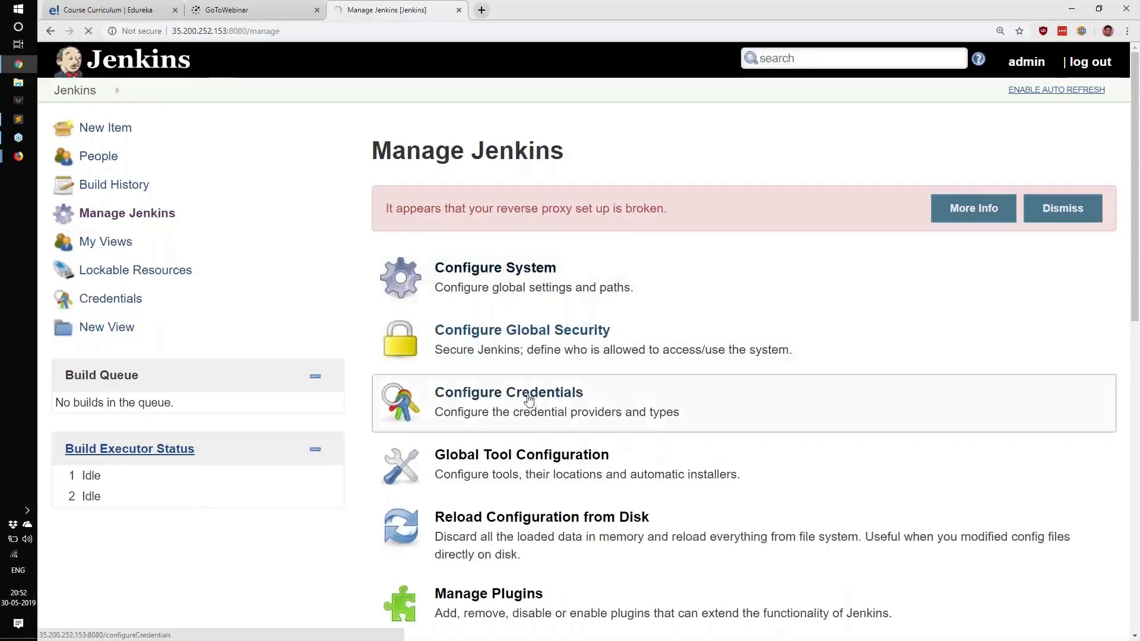
left_click(522, 345)
scroll(535, 338, "down", 2)
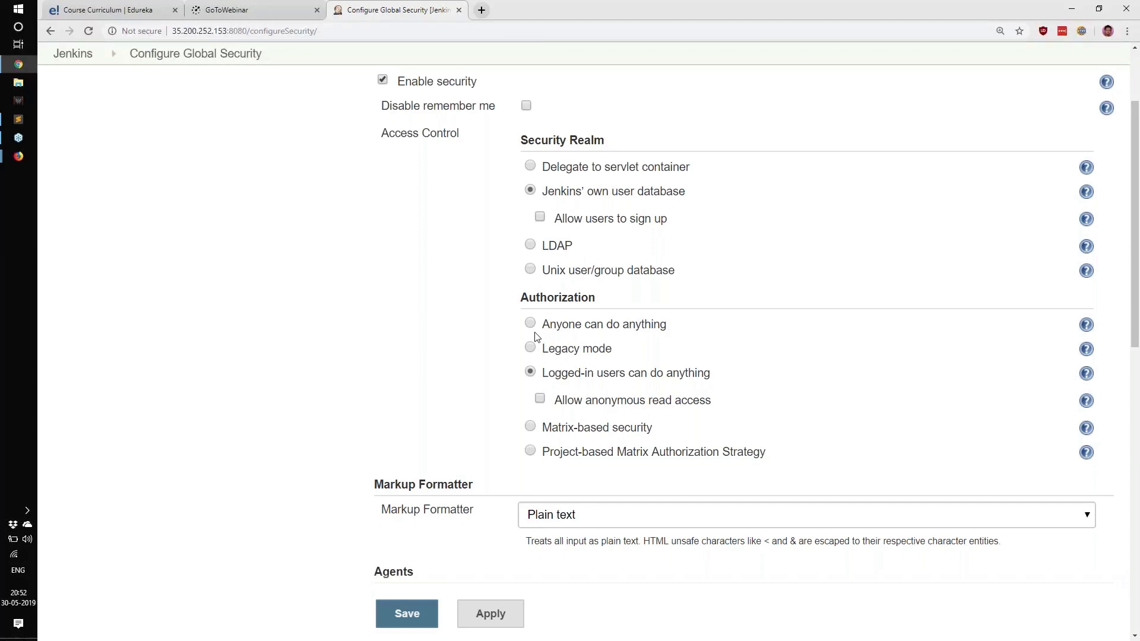
scroll(415, 345, "up", 2)
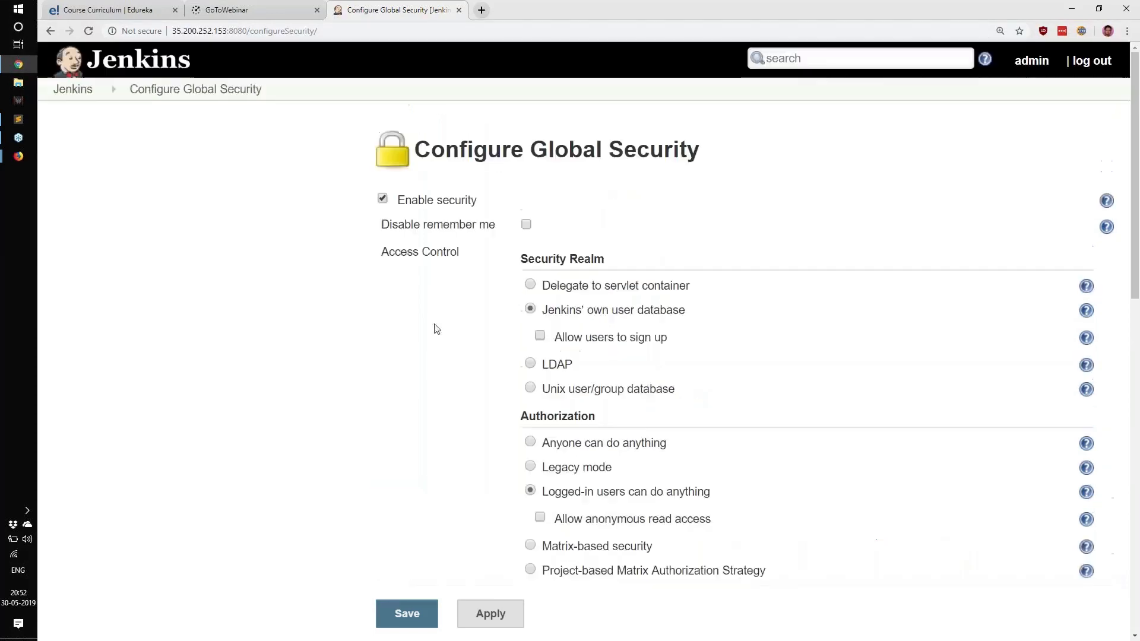
Step: Highlight the Security Realm heading and its Jenkins' own user database and LDAP options for review
left_click_drag(542, 310, 687, 323)
left_click_drag(528, 259, 622, 259)
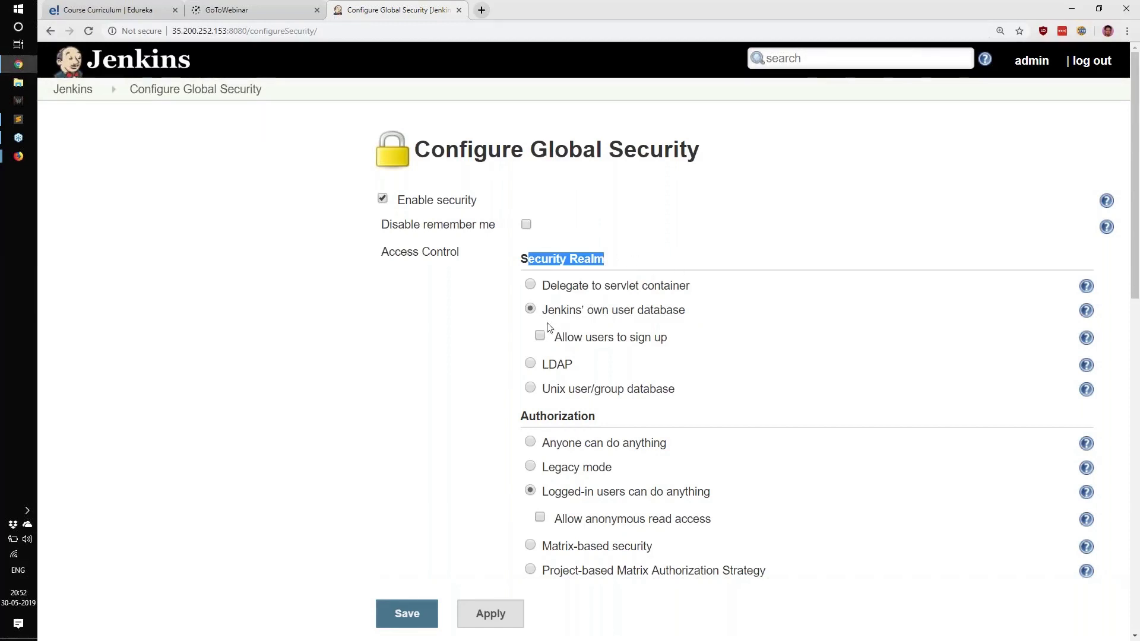
left_click_drag(547, 312, 685, 315)
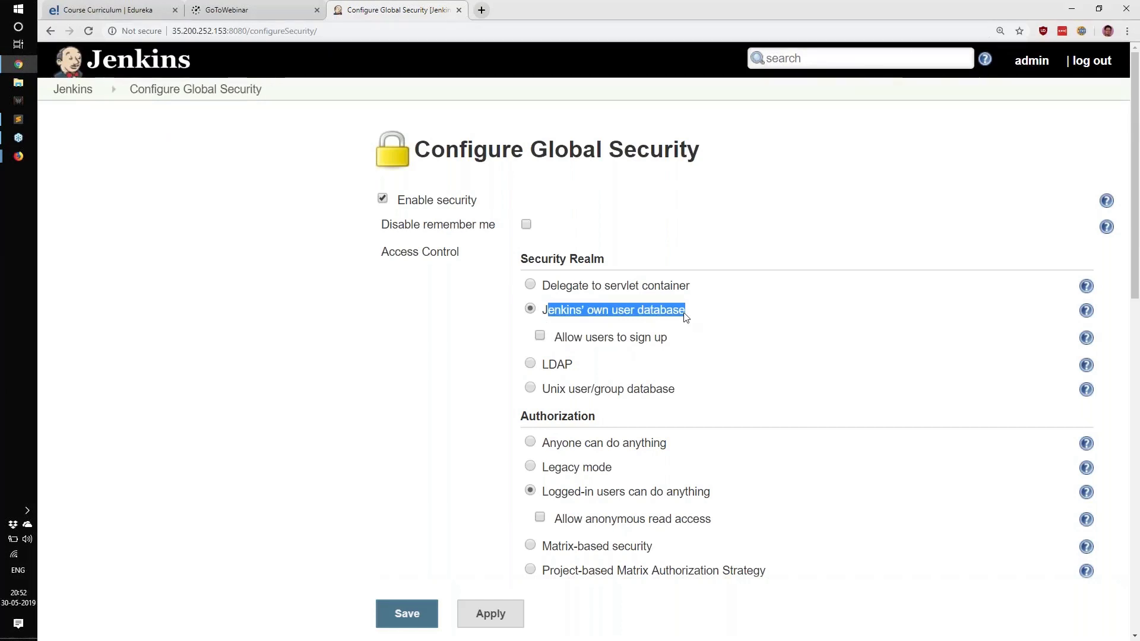
left_click_drag(543, 372, 575, 370)
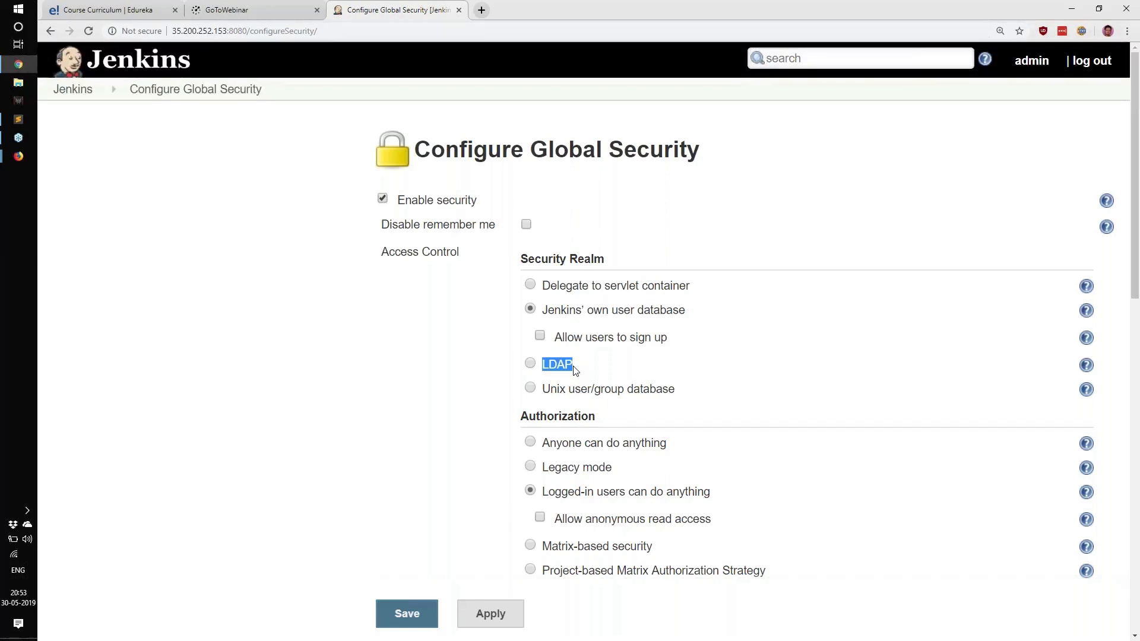
left_click_drag(549, 310, 713, 311)
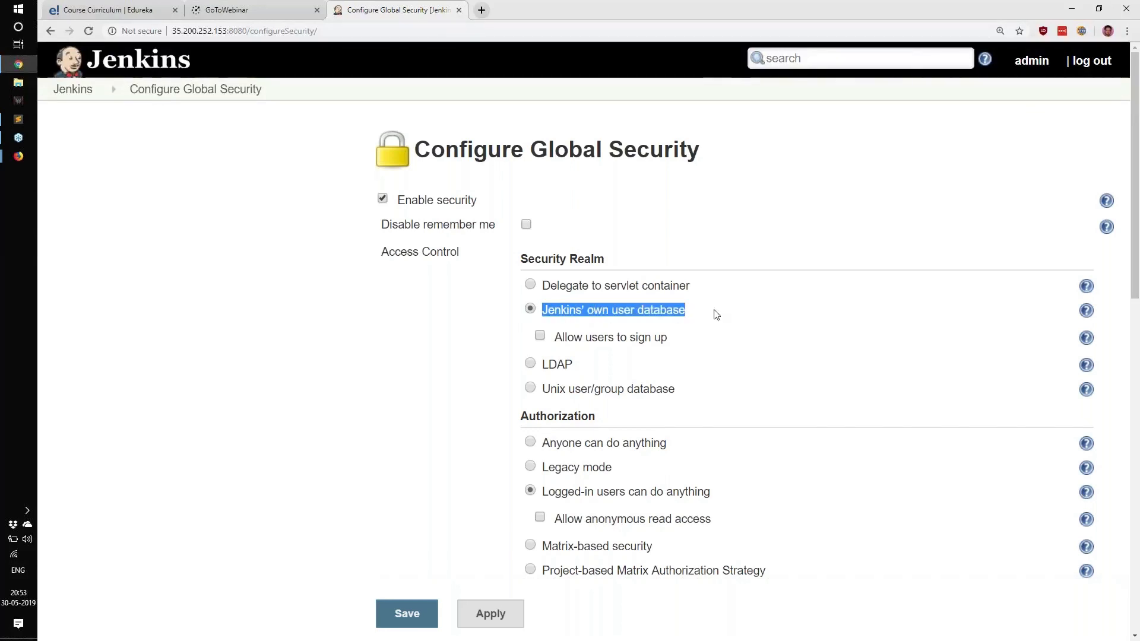
Step: Highlight the Authorization heading and the list of authorization strategies beneath it for review
scroll(743, 351, "down", 4)
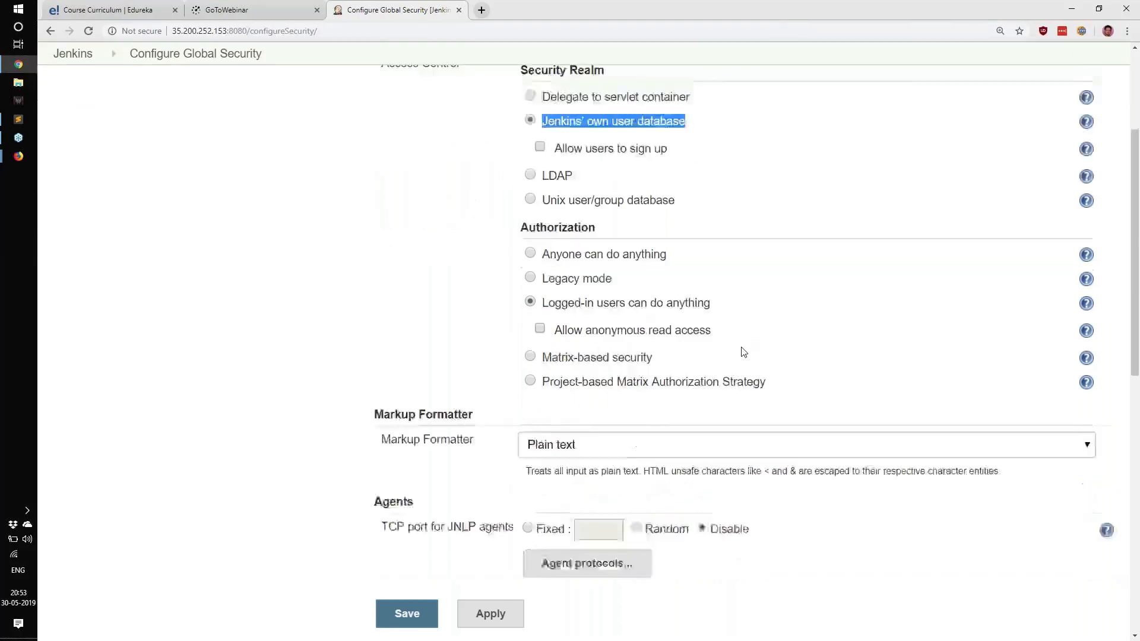
left_click(630, 181, "shift")
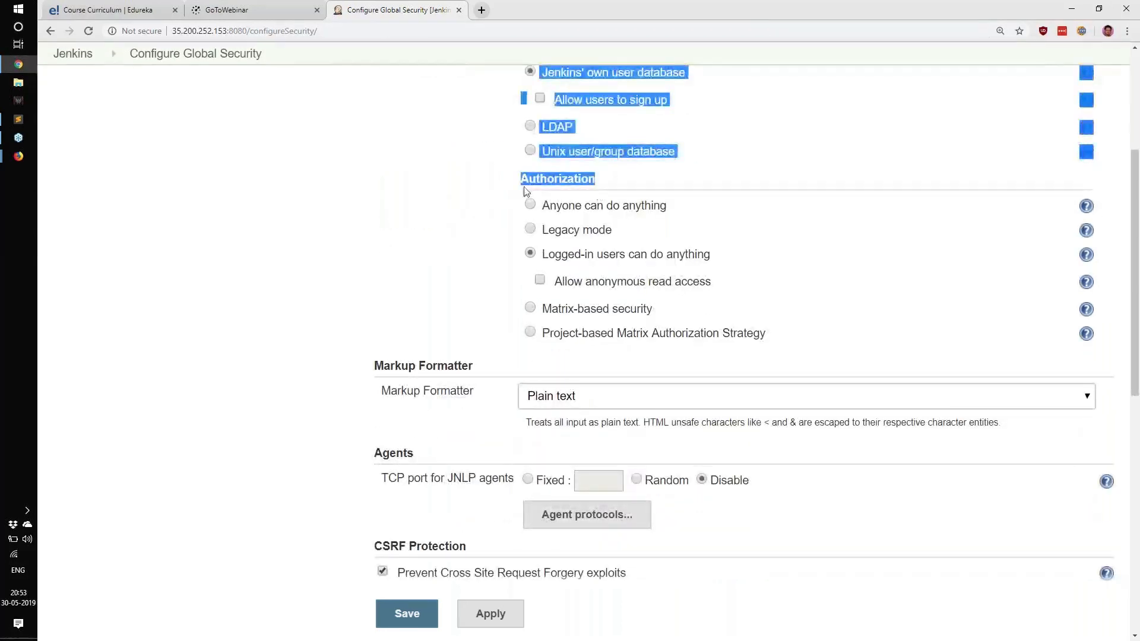
double_click(553, 180)
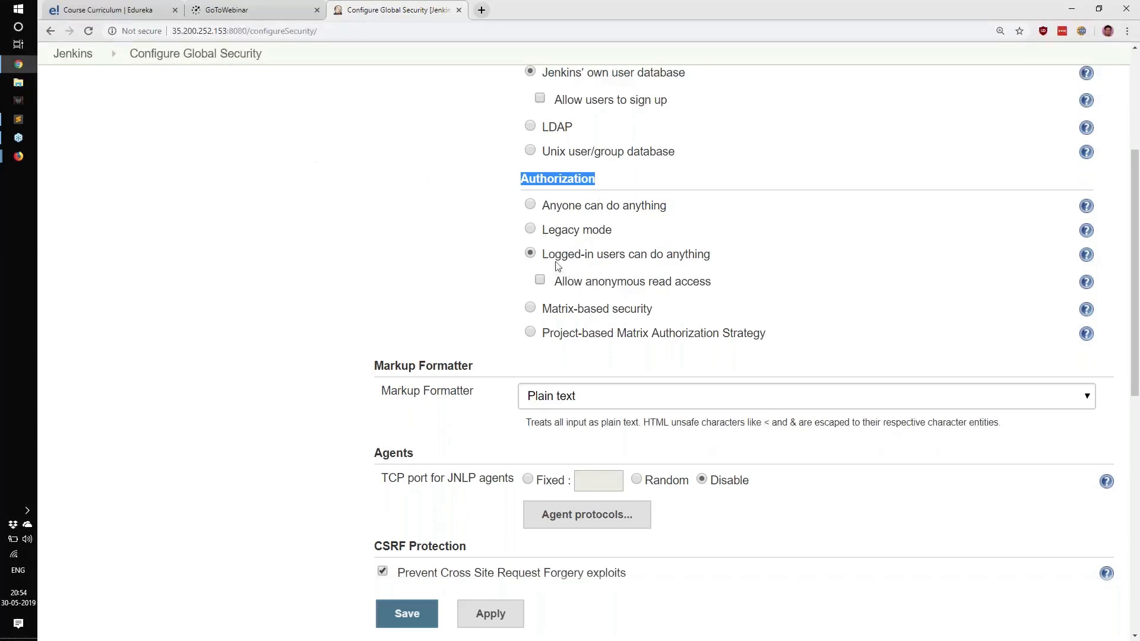
left_click_drag(509, 206, 757, 346)
Step: Switch to the SSH terminal in Firefox, clear its screen and maximize the window
left_click(17, 160)
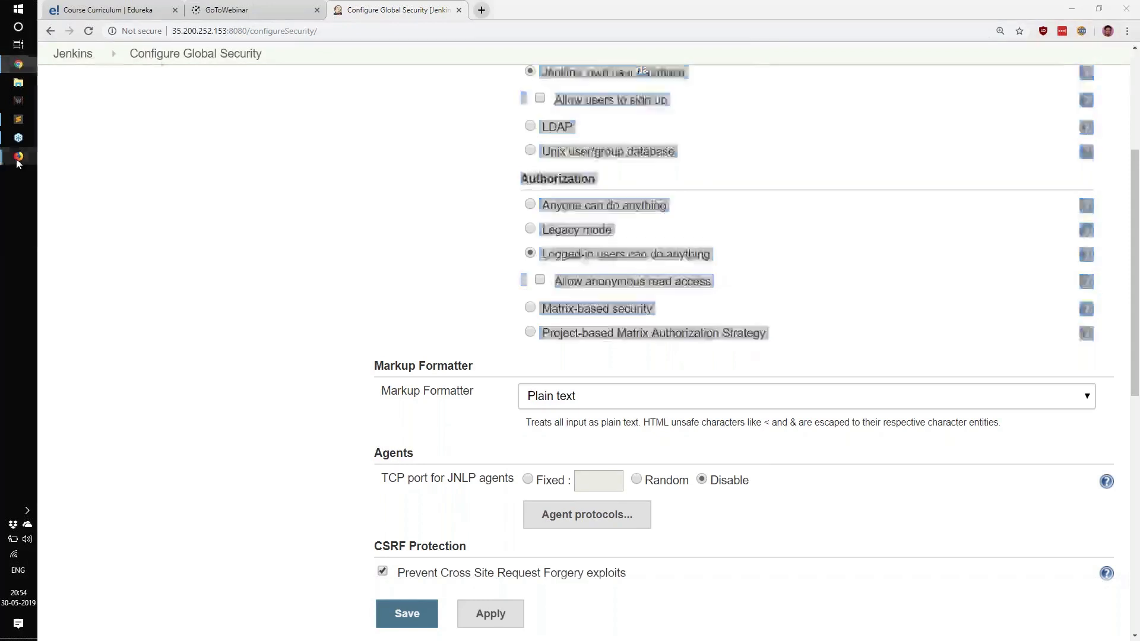
left_click(129, 226)
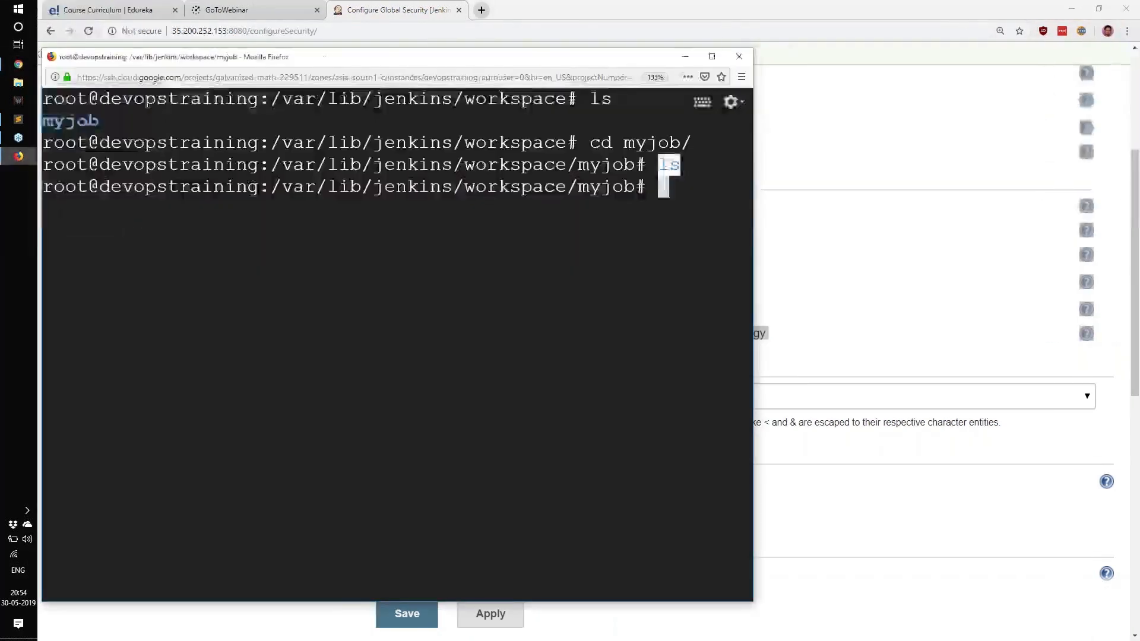
type("clear")
key("Return")
left_click(712, 56)
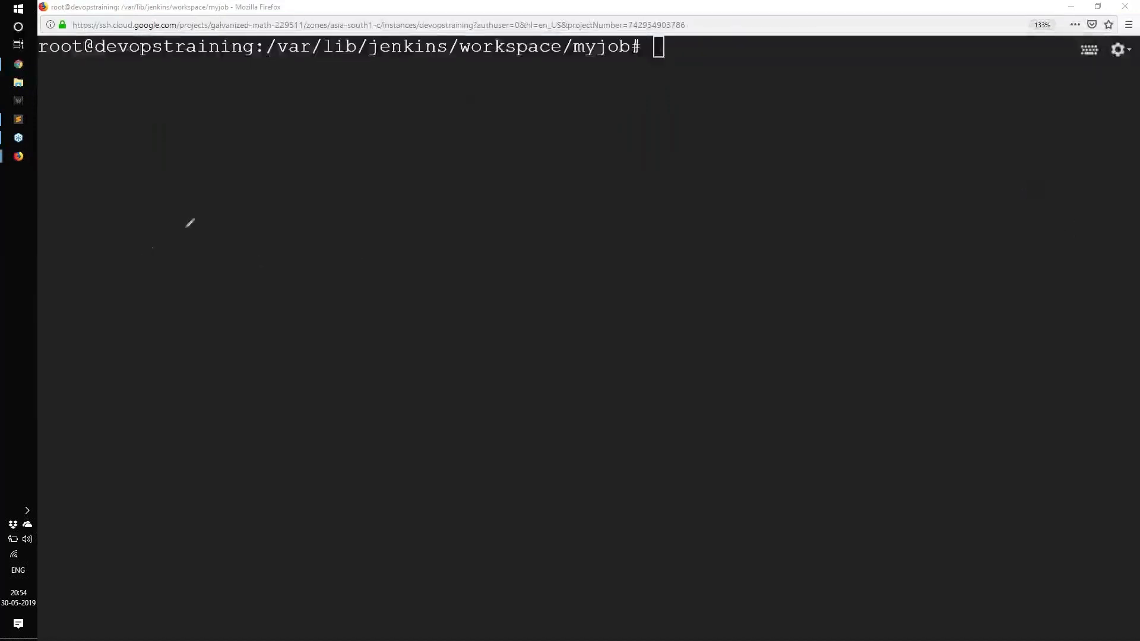
Step: Draw a green arrow and a large empty box with the pen over the blank terminal
left_click_drag(74, 107, 194, 156)
left_click_drag(184, 108, 138, 185)
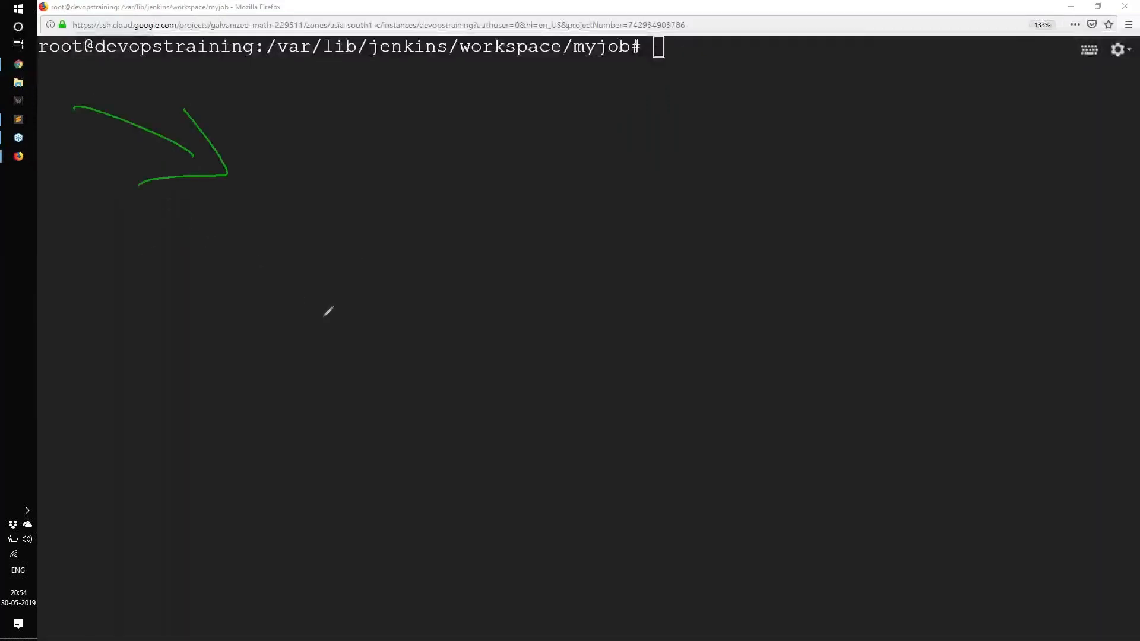
left_click_drag(332, 219, 366, 506)
mouse_move(380, 227)
left_mouse_down()
mouse_move(825, 162)
mouse_move(387, 480)
left_mouse_up()
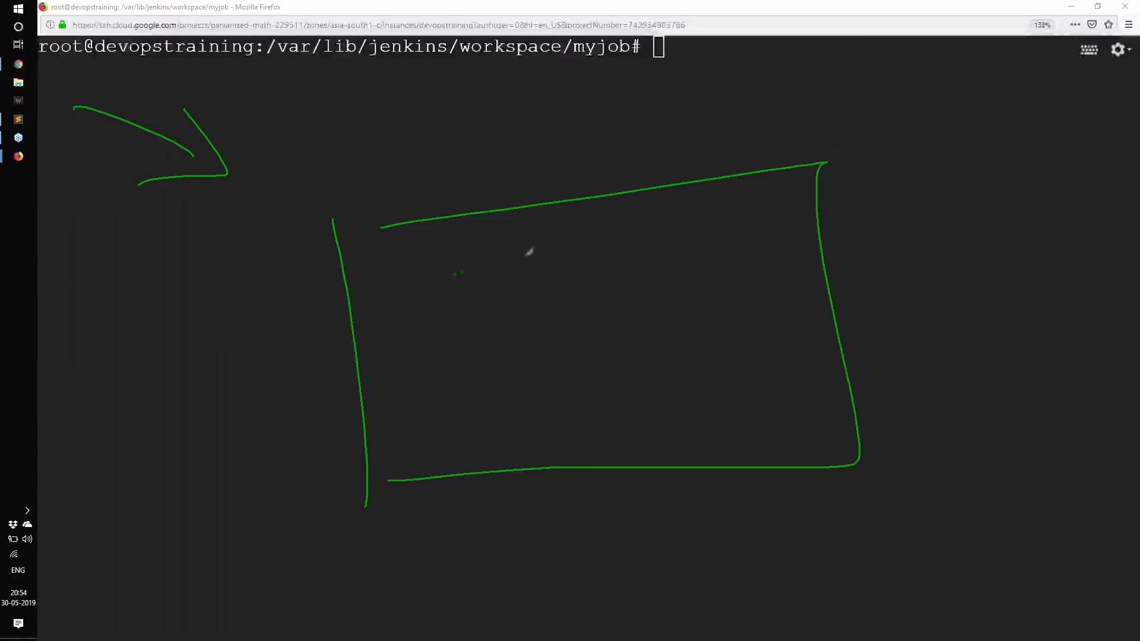
Step: Handwrite "Jenkins" inside the box and an underlined "admin" above it
left_click_drag(454, 273, 427, 382)
mouse_move(552, 341)
left_mouse_down()
mouse_move(758, 319)
mouse_move(767, 345)
left_mouse_up()
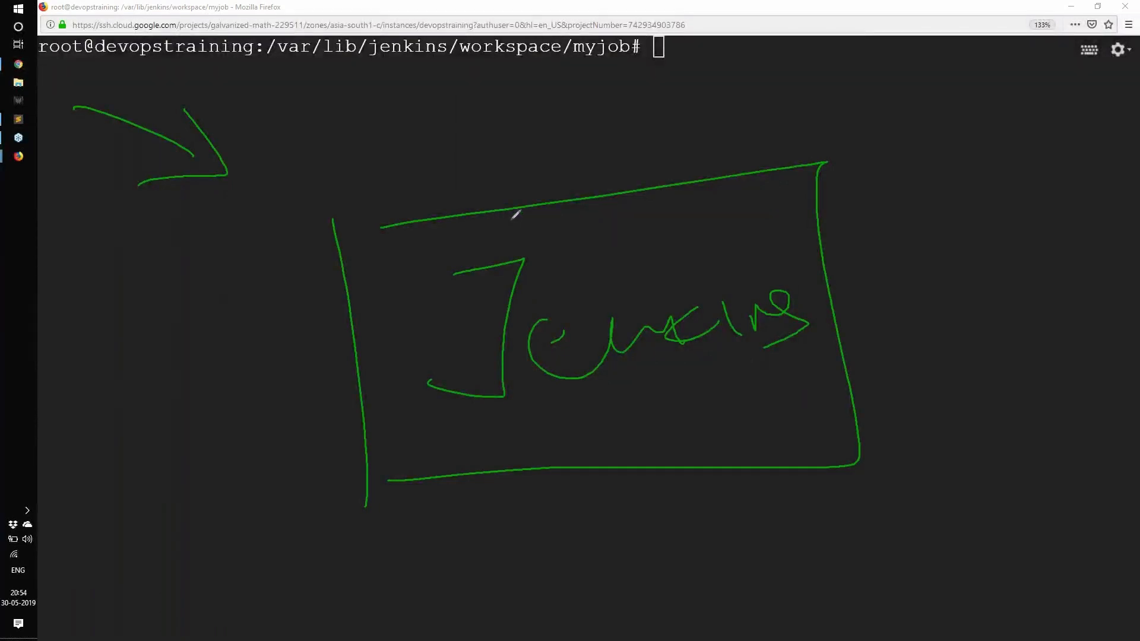
mouse_move(443, 121)
left_mouse_down()
mouse_move(395, 174)
mouse_move(519, 113)
mouse_move(677, 112)
mouse_move(740, 153)
left_mouse_up()
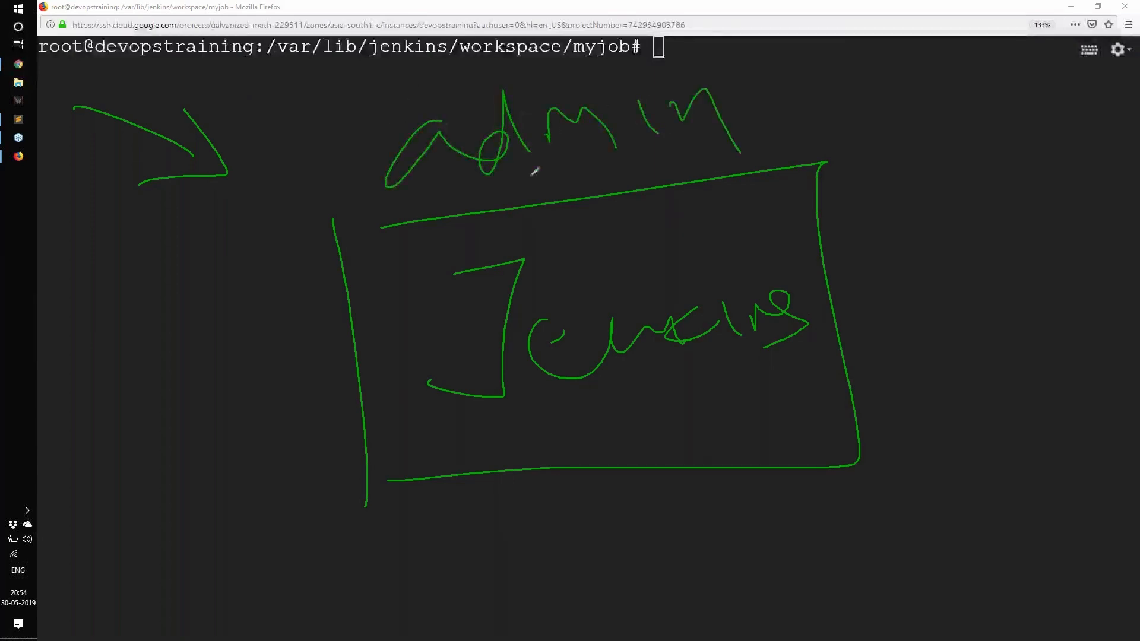
left_click_drag(529, 177, 750, 136)
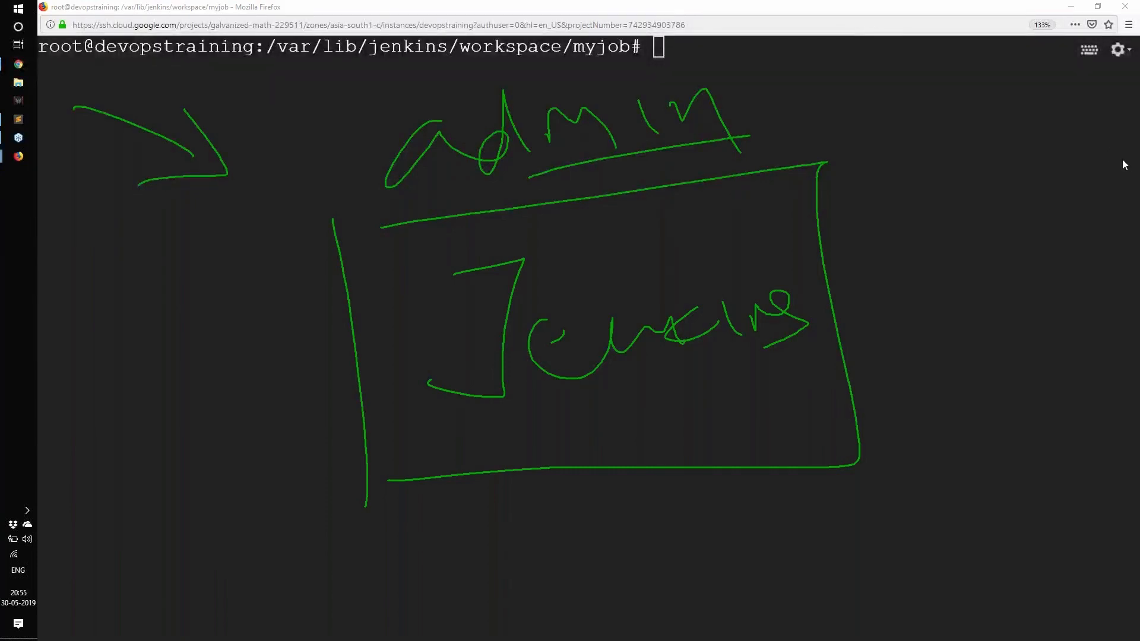
Step: Clear all pen annotations from the terminal screen
left_click(1087, 240)
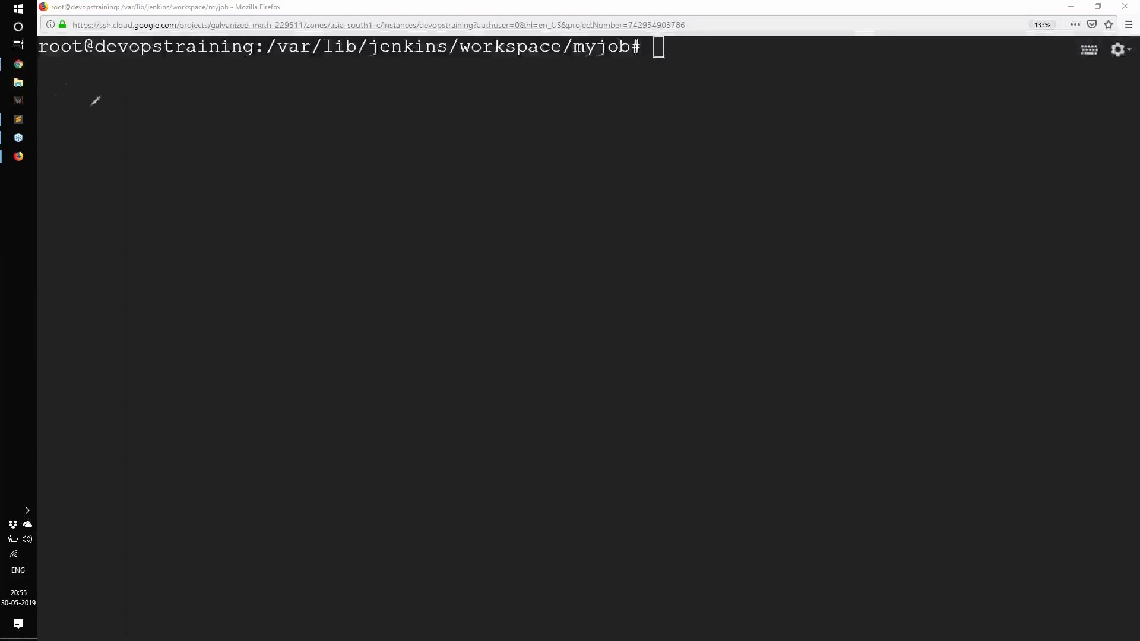
mouse_move(116, 128)
left_mouse_down()
mouse_move(117, 89)
mouse_move(137, 85)
mouse_move(126, 122)
left_mouse_up()
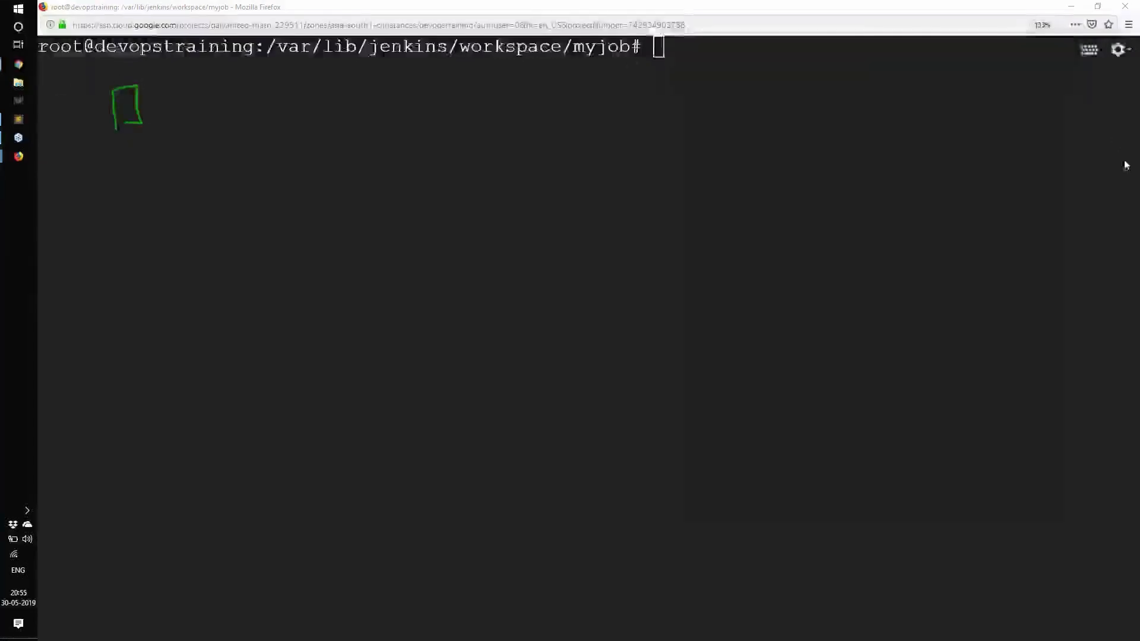
left_click(1081, 240)
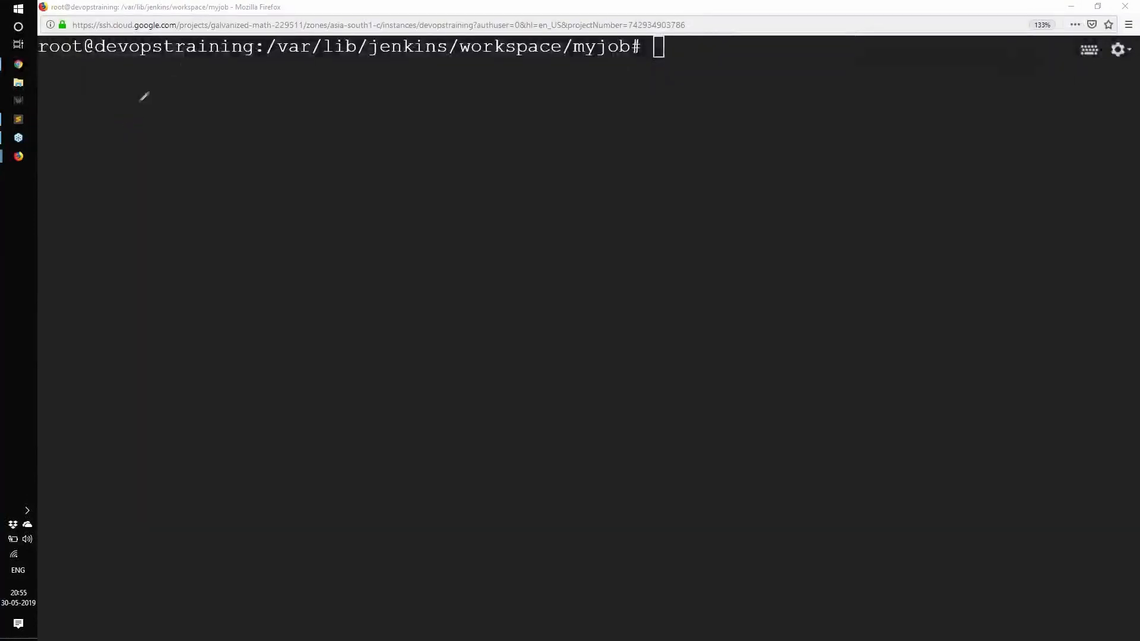
Step: Draw three stick figures in a row over the terminal with a short line beneath each one
left_click_drag(145, 94, 165, 73)
mouse_move(152, 113)
left_mouse_down()
mouse_move(150, 161)
mouse_move(110, 158)
left_mouse_up()
left_click_drag(235, 166, 167, 112)
mouse_move(336, 90)
left_mouse_down()
mouse_move(346, 87)
mouse_move(370, 151)
left_mouse_up()
mouse_move(351, 128)
left_mouse_down()
mouse_move(346, 141)
mouse_move(439, 144)
left_mouse_up()
left_click_drag(561, 67, 594, 89)
mouse_move(595, 132)
left_mouse_down()
mouse_move(595, 197)
mouse_move(578, 157)
mouse_move(693, 159)
left_mouse_up()
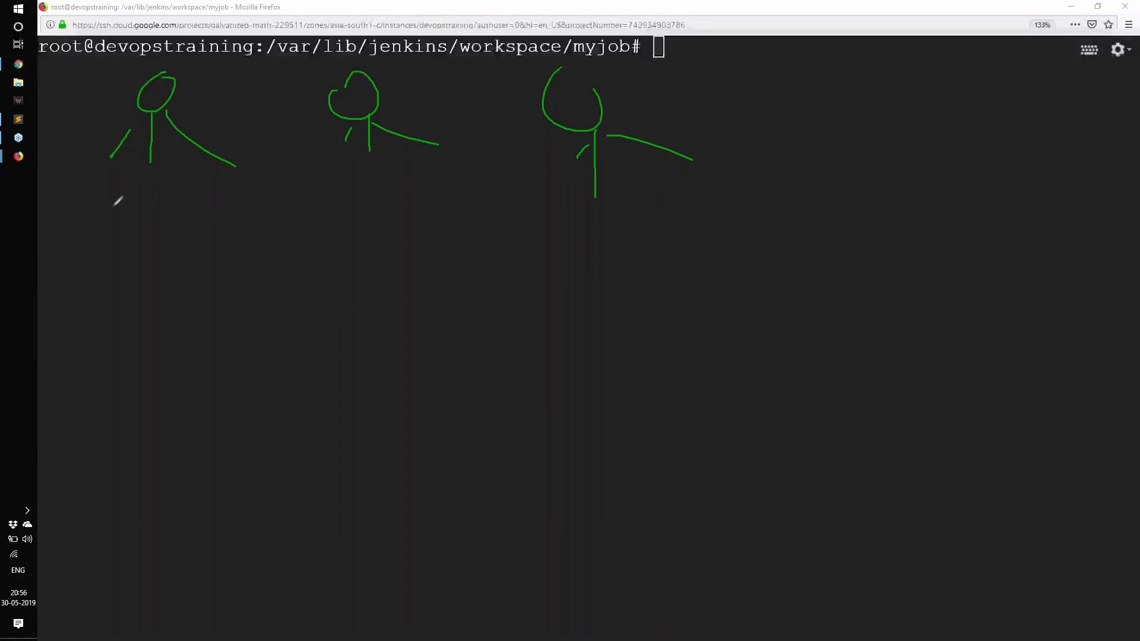
left_click_drag(111, 206, 181, 198)
left_click_drag(376, 185, 435, 174)
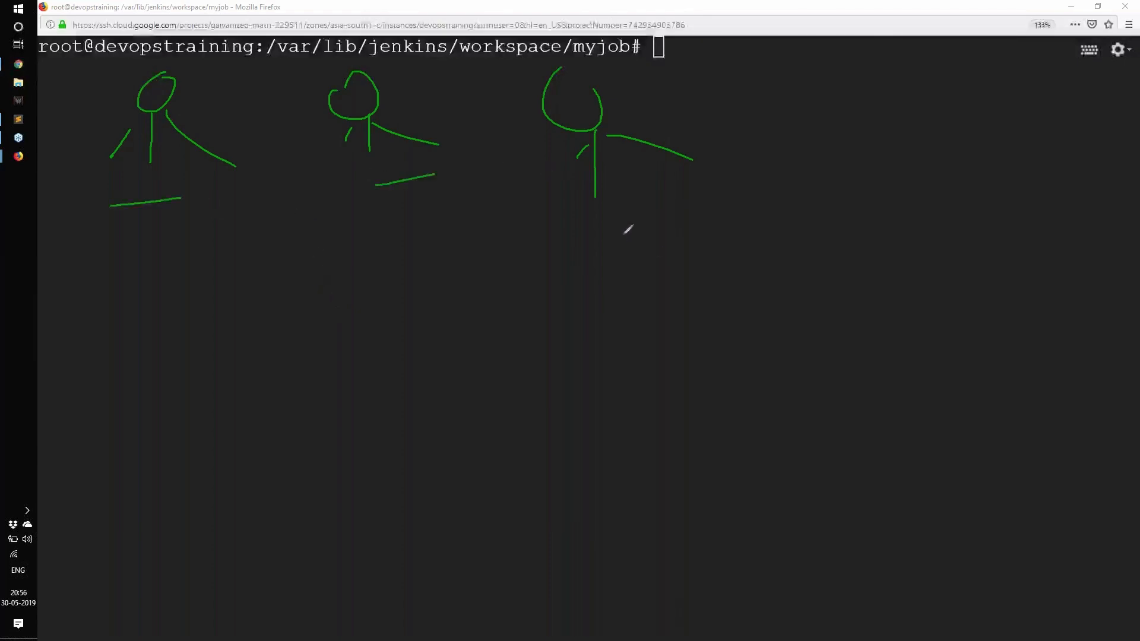
left_click_drag(627, 224, 686, 185)
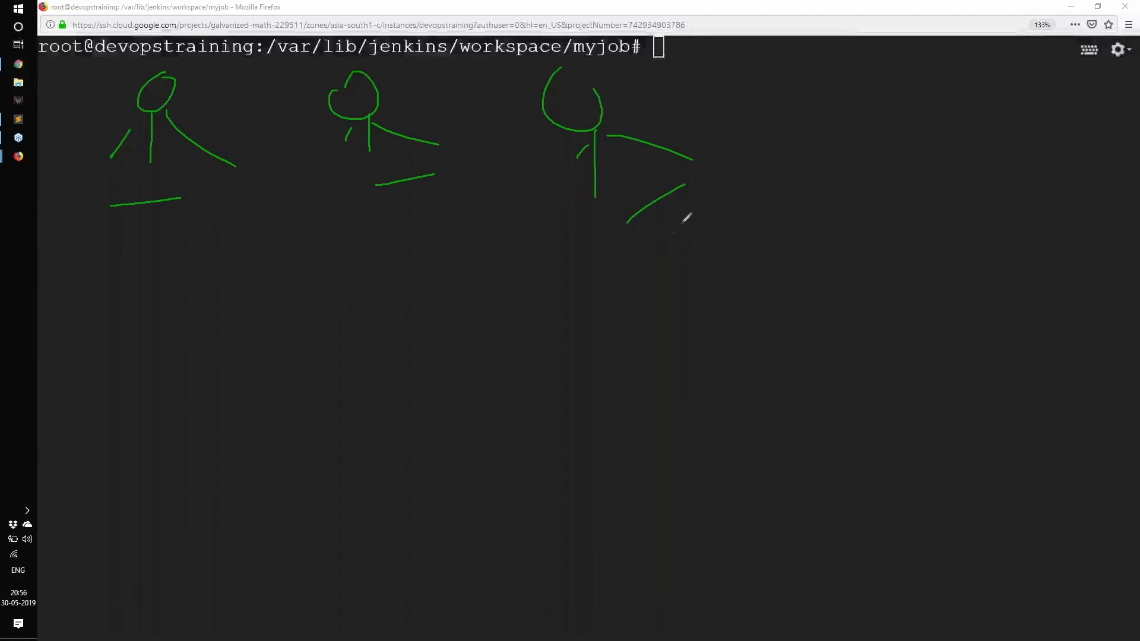
Step: Draw a large box below the stick figures and handwrite "Job1" inside it
mouse_move(309, 304)
left_mouse_down()
mouse_move(315, 422)
mouse_move(302, 475)
left_mouse_up()
left_click_drag(308, 291, 576, 251)
left_click_drag(574, 252, 323, 471)
left_click_drag(357, 358, 380, 427)
left_click_drag(449, 380, 451, 386)
left_click_drag(502, 371, 512, 386)
left_click_drag(481, 324, 499, 392)
left_click_drag(523, 329, 538, 380)
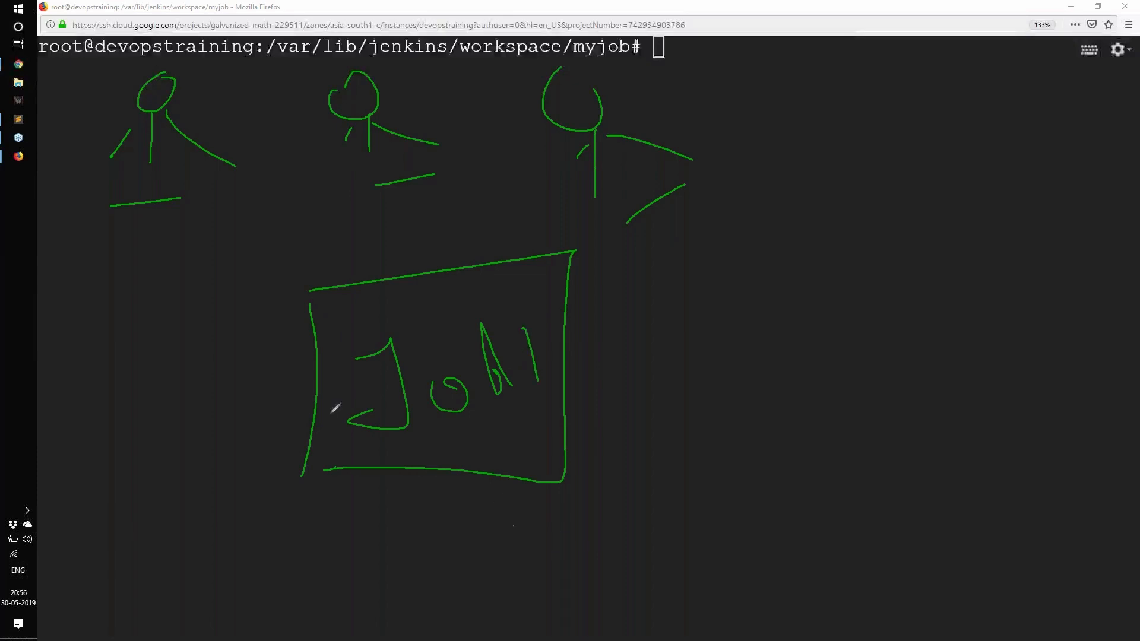
Step: Label the first stick figure "Dev1" and the second one "Dev2" in handwriting
mouse_move(102, 228)
left_mouse_down()
mouse_move(158, 273)
mouse_move(237, 224)
mouse_move(248, 282)
left_mouse_up()
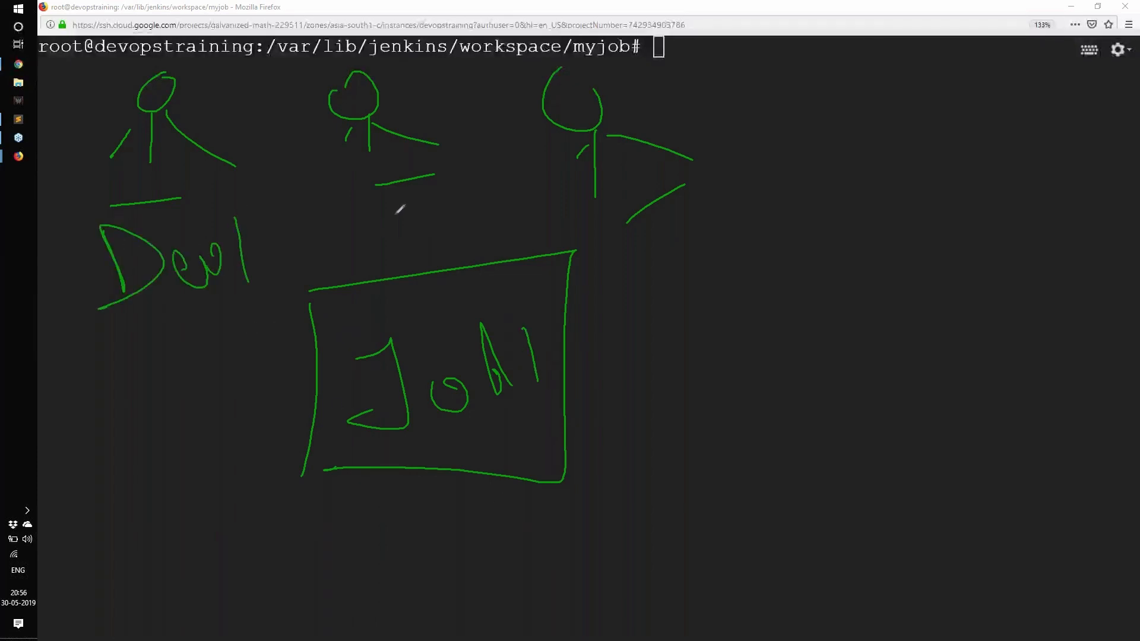
mouse_move(387, 209)
left_mouse_down()
mouse_move(395, 236)
mouse_move(428, 211)
mouse_move(359, 246)
left_mouse_up()
left_click_drag(439, 213, 439, 215)
mouse_move(452, 216)
left_mouse_down()
mouse_move(454, 228)
mouse_move(558, 227)
left_mouse_up()
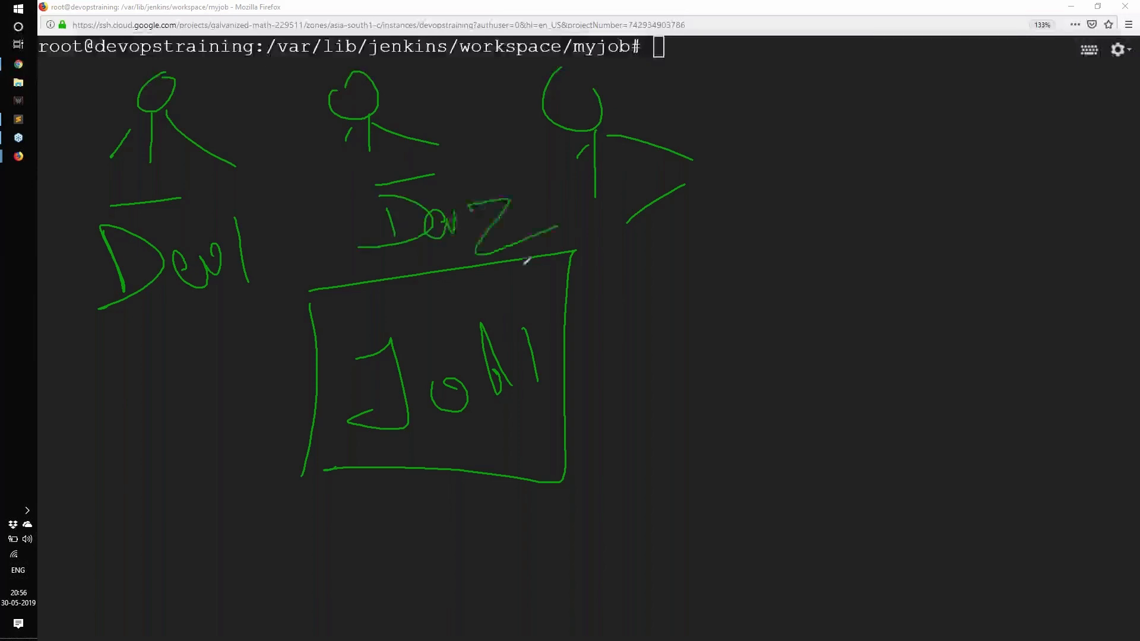